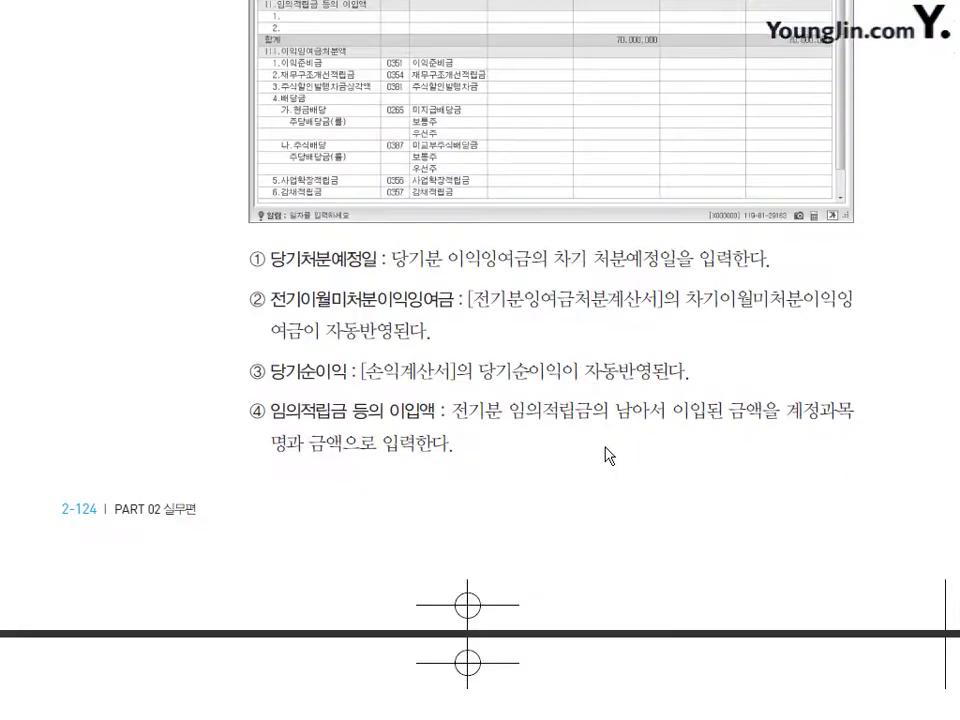
Step: Mark 전기분재무제표등, 마감후이월 and the 마감실행 command in red on the closing and carry-forward page, and clear the markings
scroll(573, 469, down, 3)
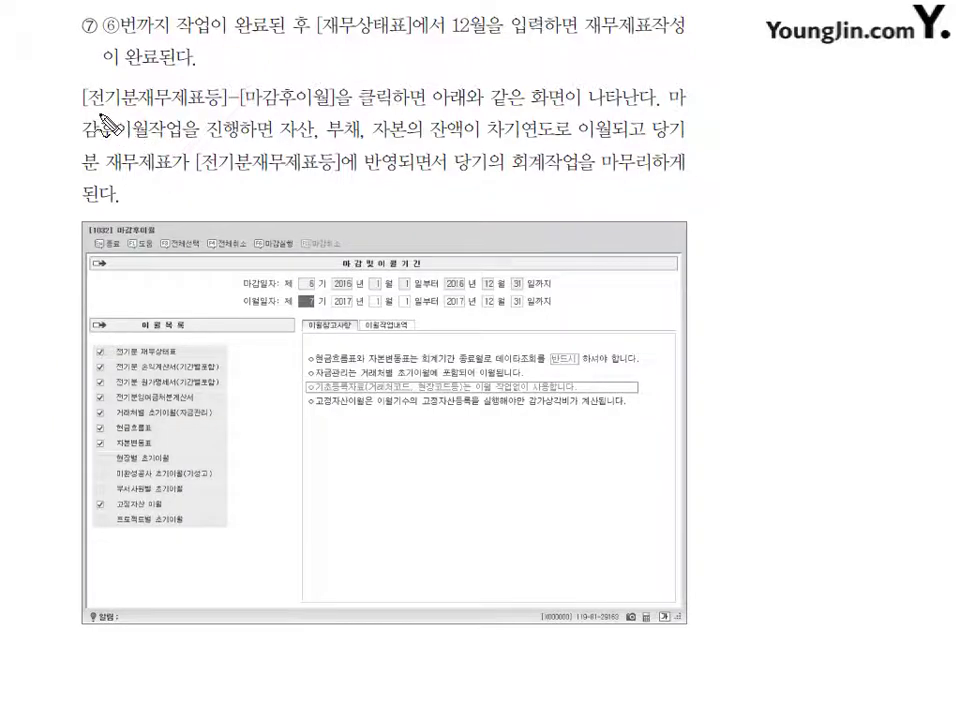
drag(86, 107, 190, 104)
drag(262, 106, 316, 110)
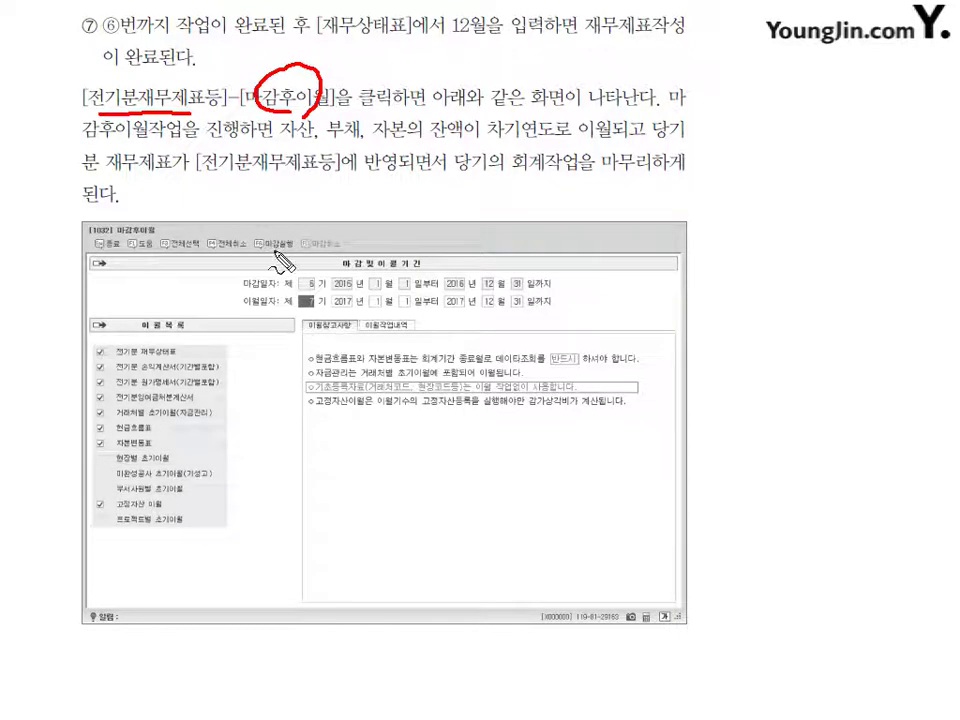
mouse_move(280, 209)
mouse_down()
mouse_move(306, 248)
mouse_move(277, 295)
mouse_up()
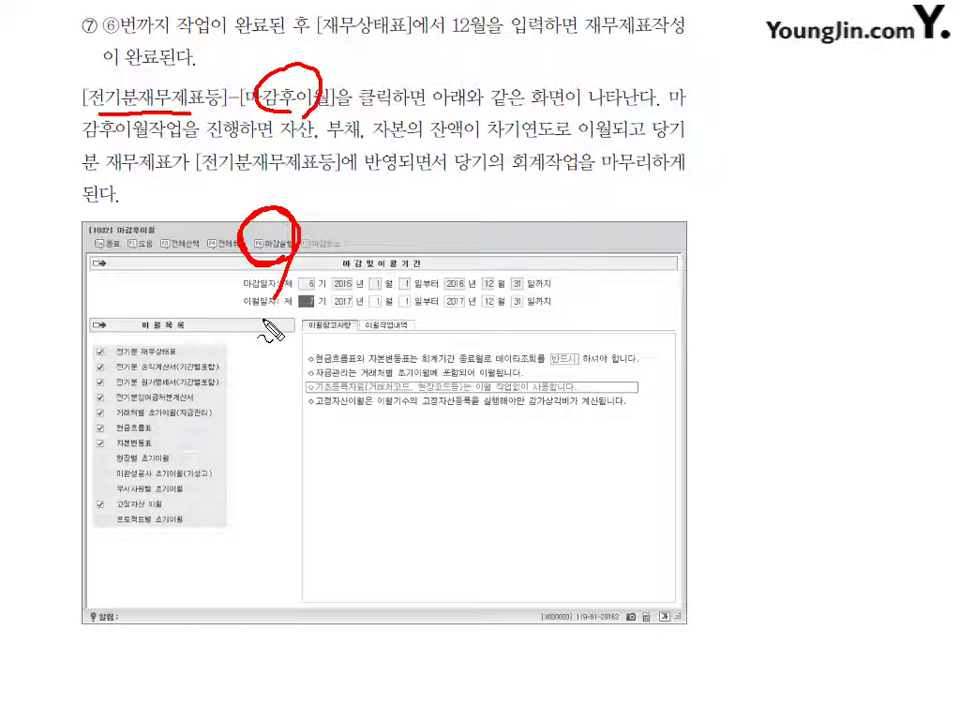
key(e)
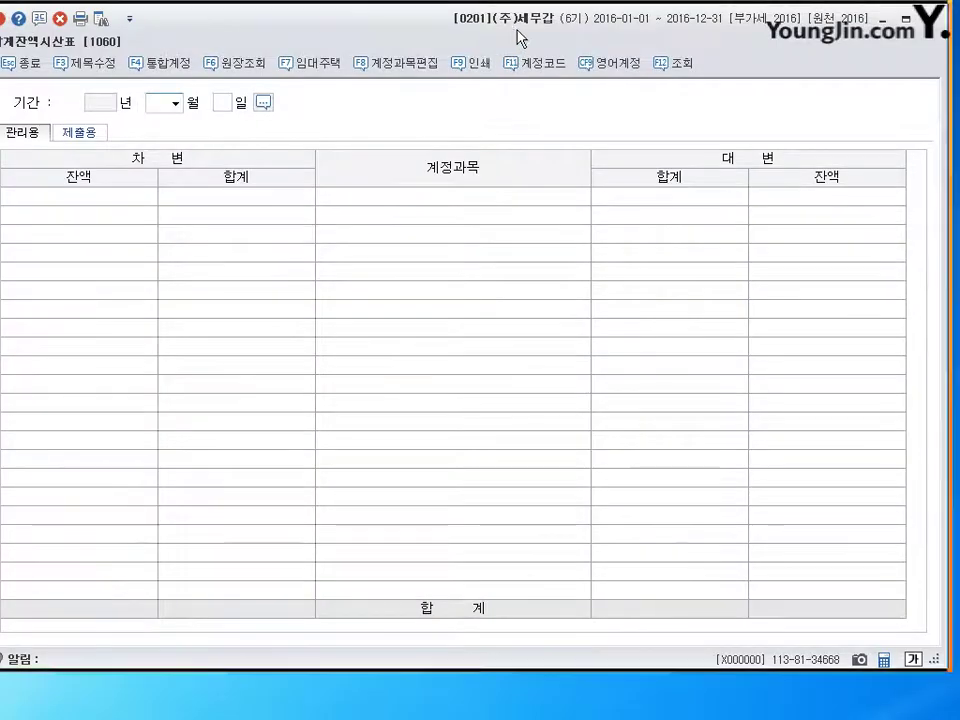
Step: Display the trial balance (합계잔액시산표) for January 2016, opening and closing its ledger inquiry
text(1)
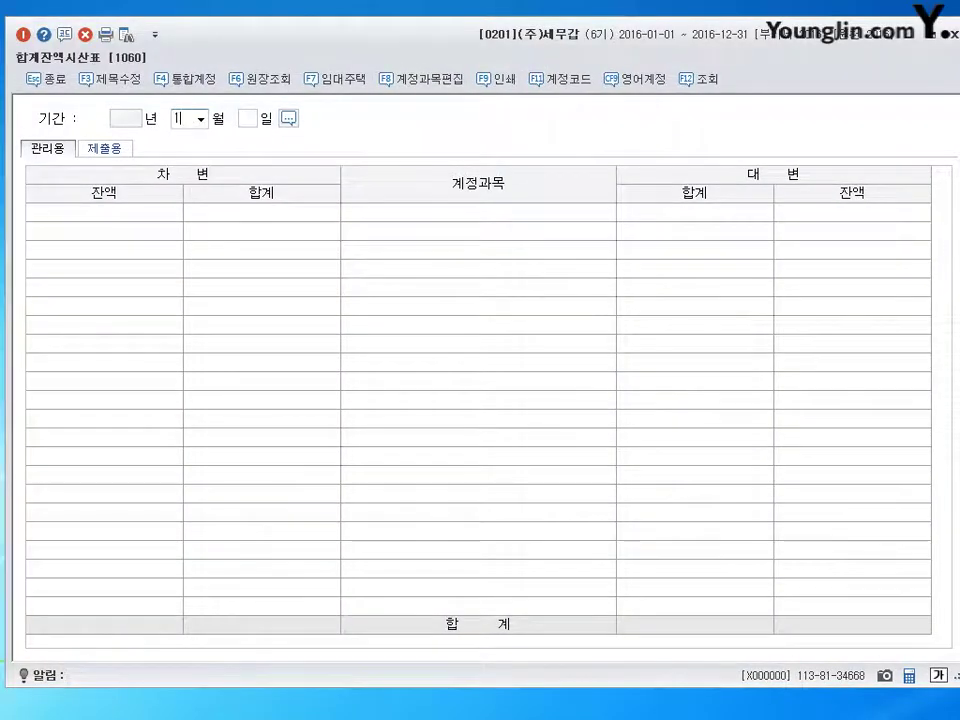
key(Return)
text(1)
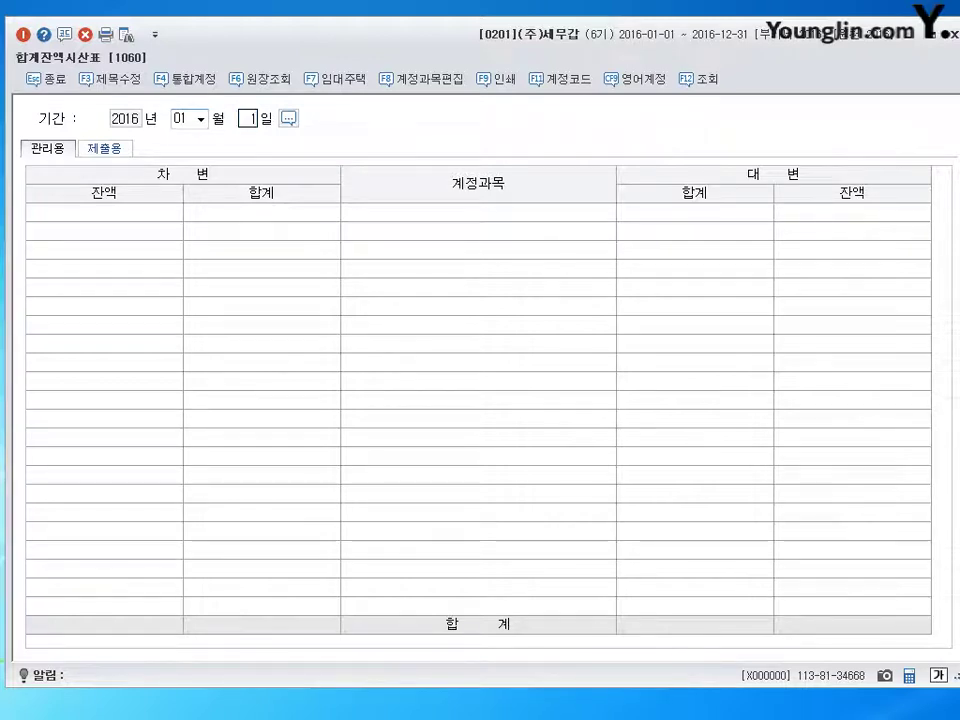
key(Return)
key(F6)
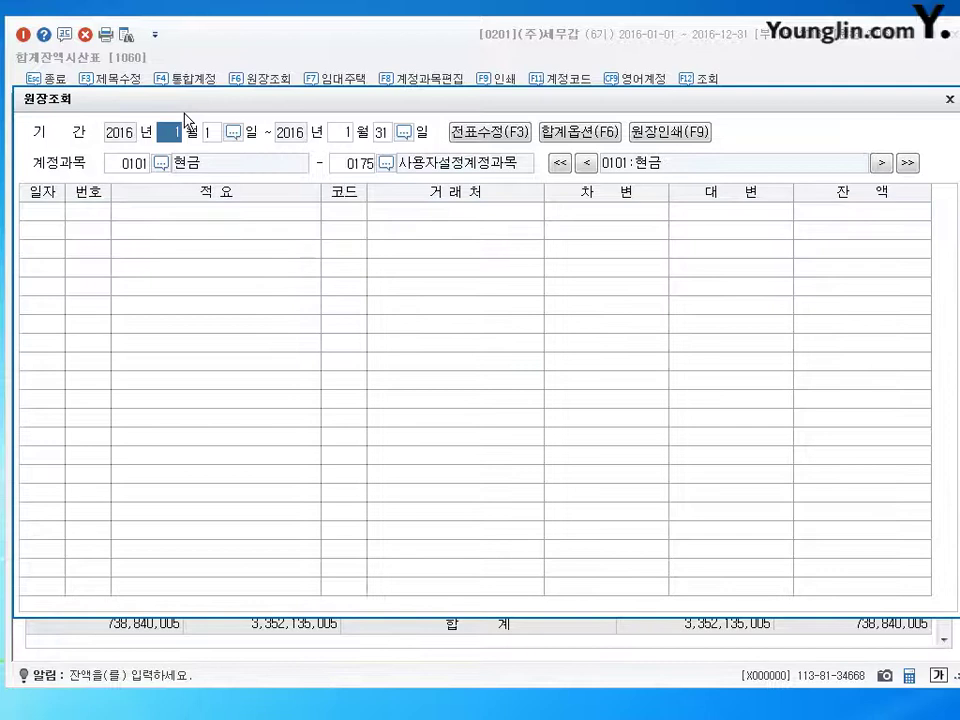
key(Escape)
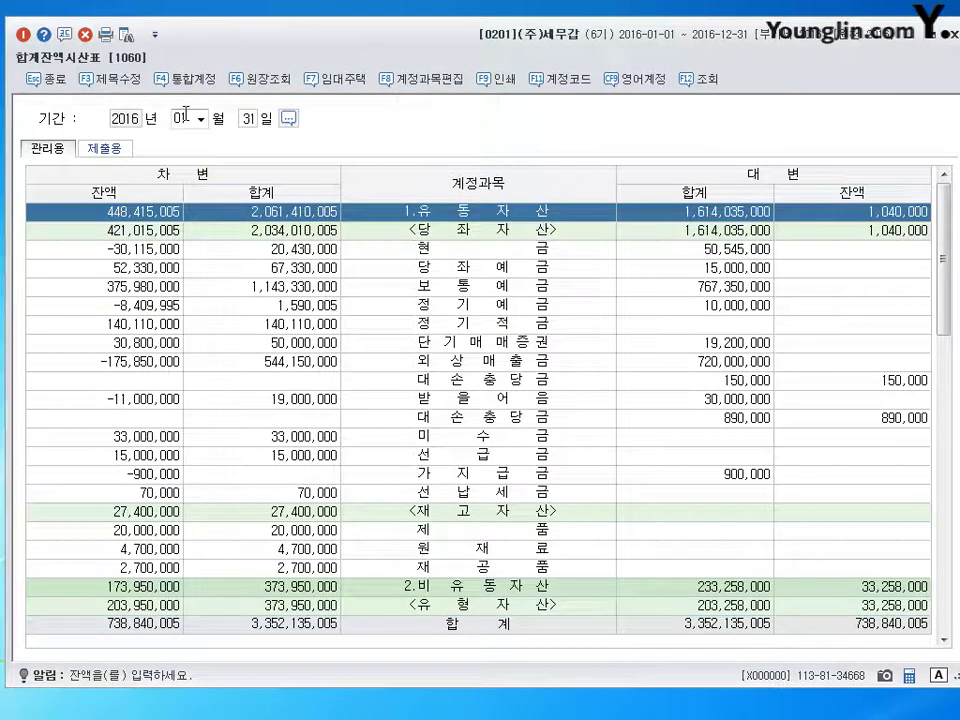
Step: Look up the trial balance for February, March and December 2016 in turn, and close the report
text(02)
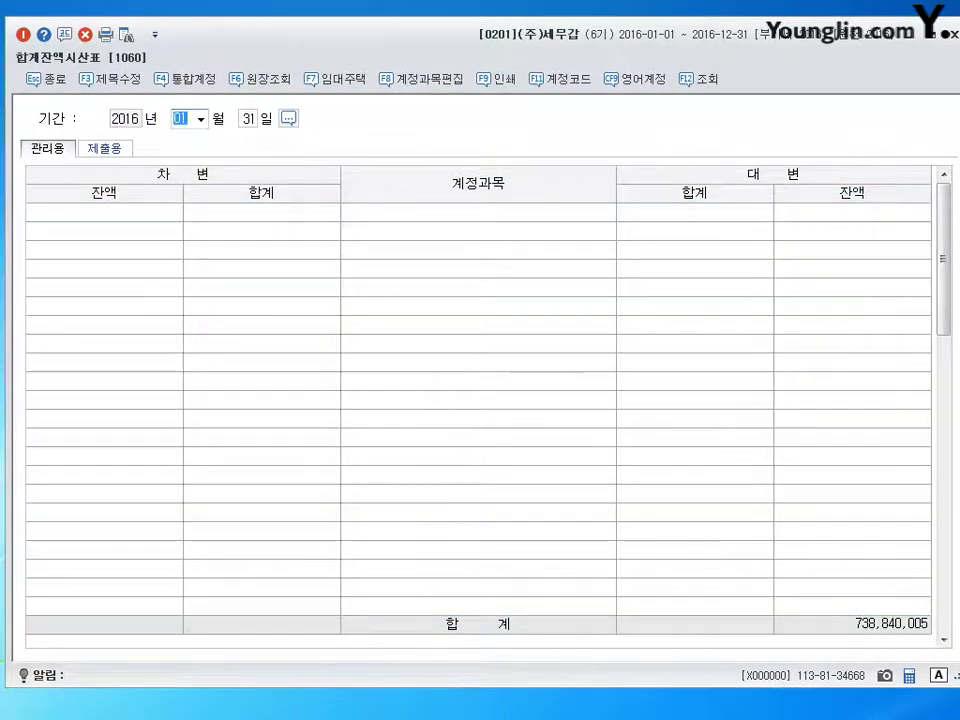
key(Return)
key(Return)
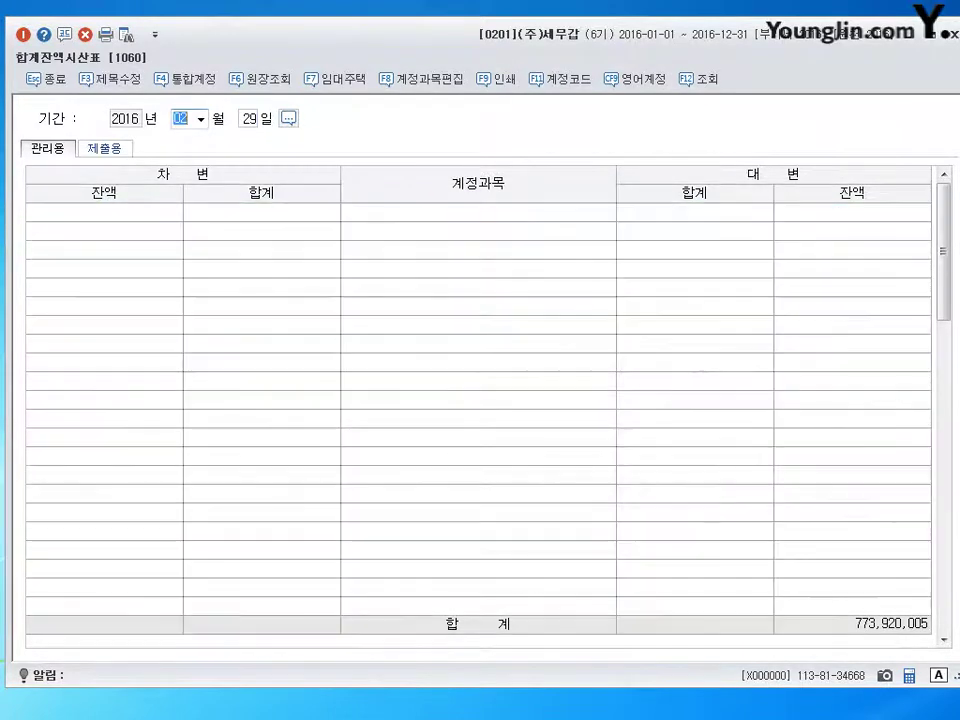
text(03)
key(Return)
click(183, 118)
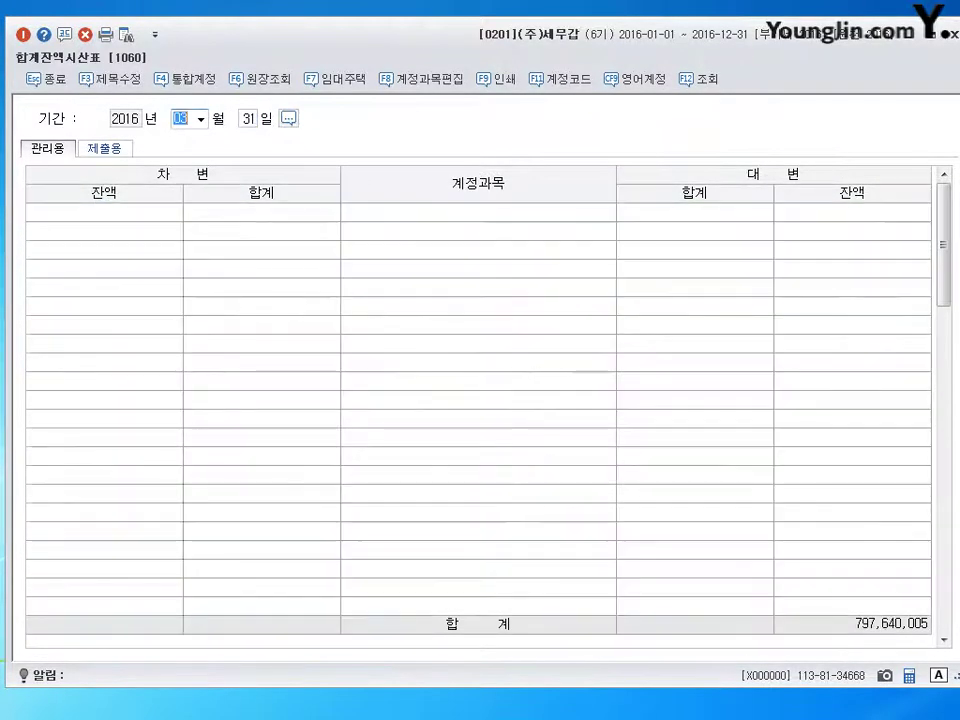
text(12)
key(Return)
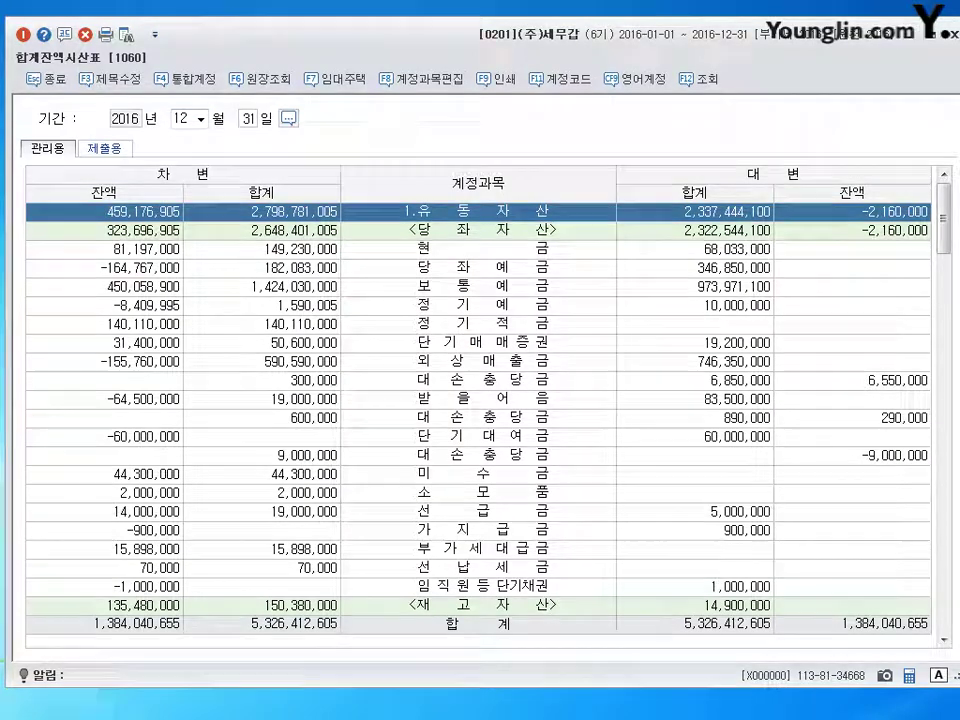
click(955, 36)
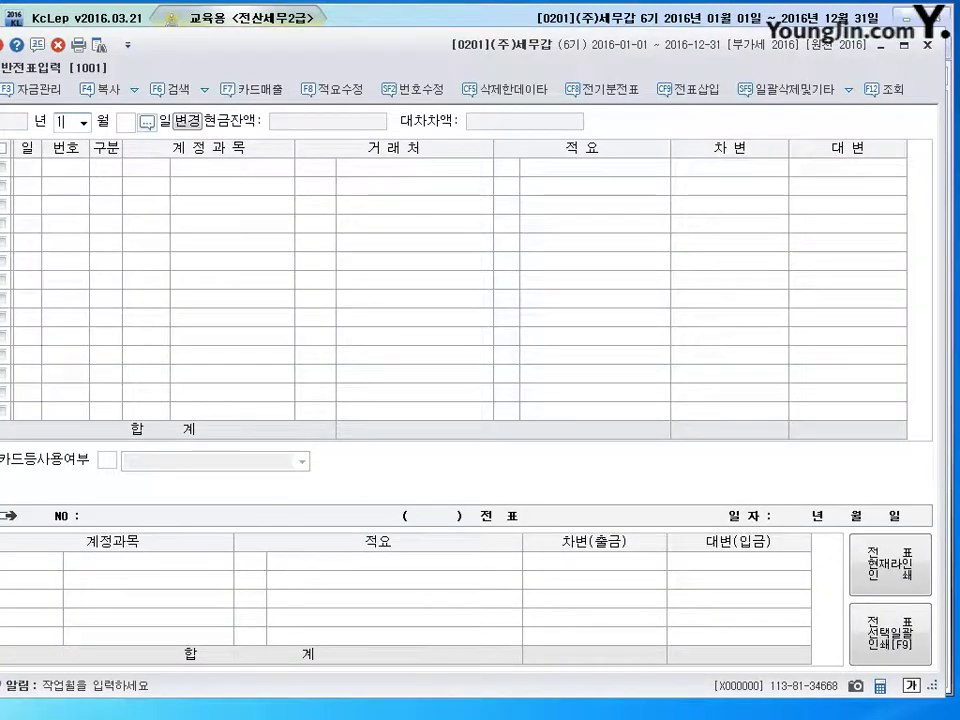
Step: List the general vouchers for December 31, 2016, widen the account name column, and close voucher entry
text(12)
key(Return)
text(31)
key(Return)
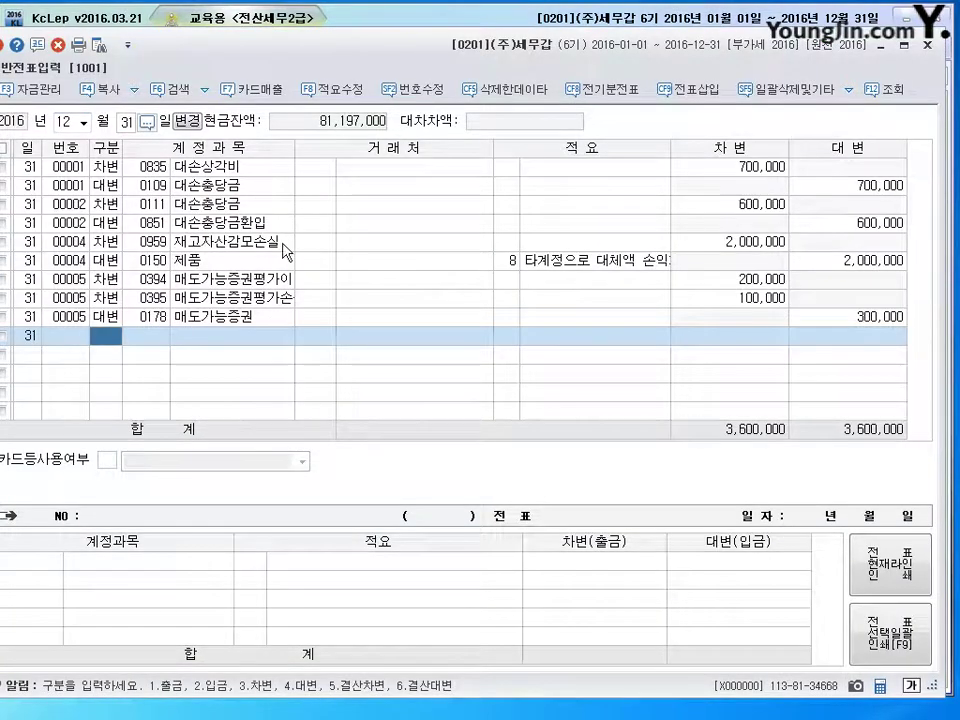
drag(295, 146, 309, 146)
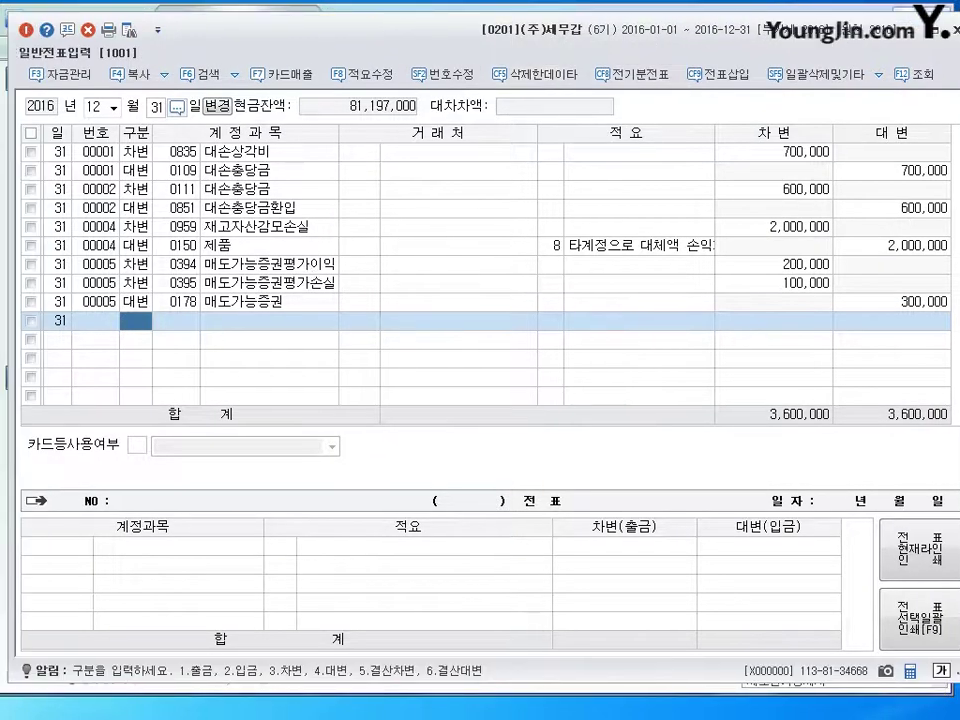
key(Escape)
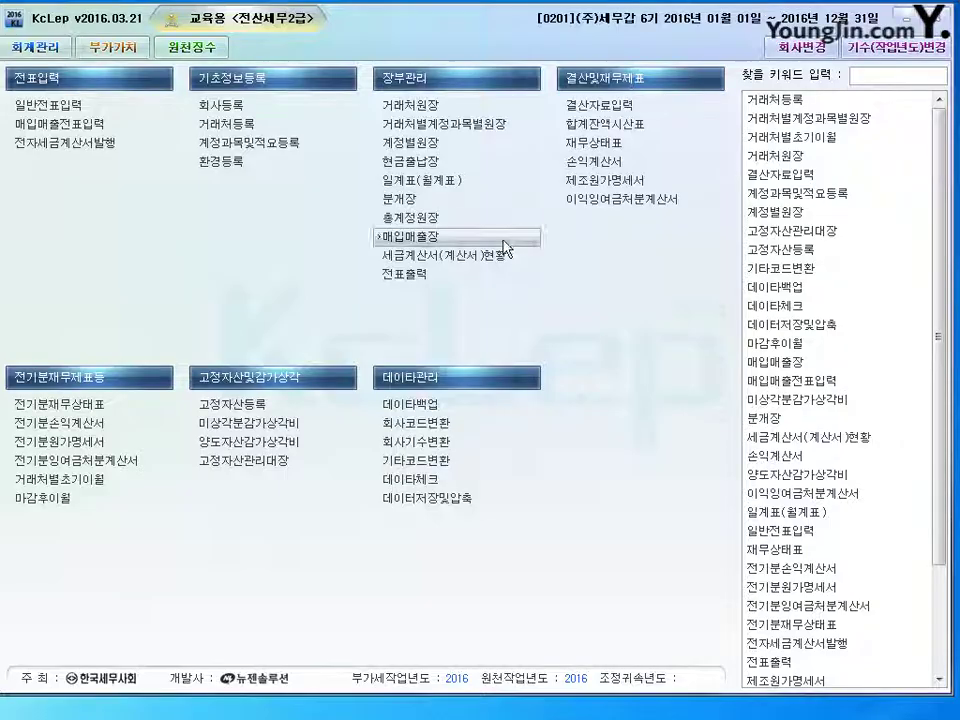
Step: Open closing data entry (결산자료입력) for the period January to December 2016
click(607, 105)
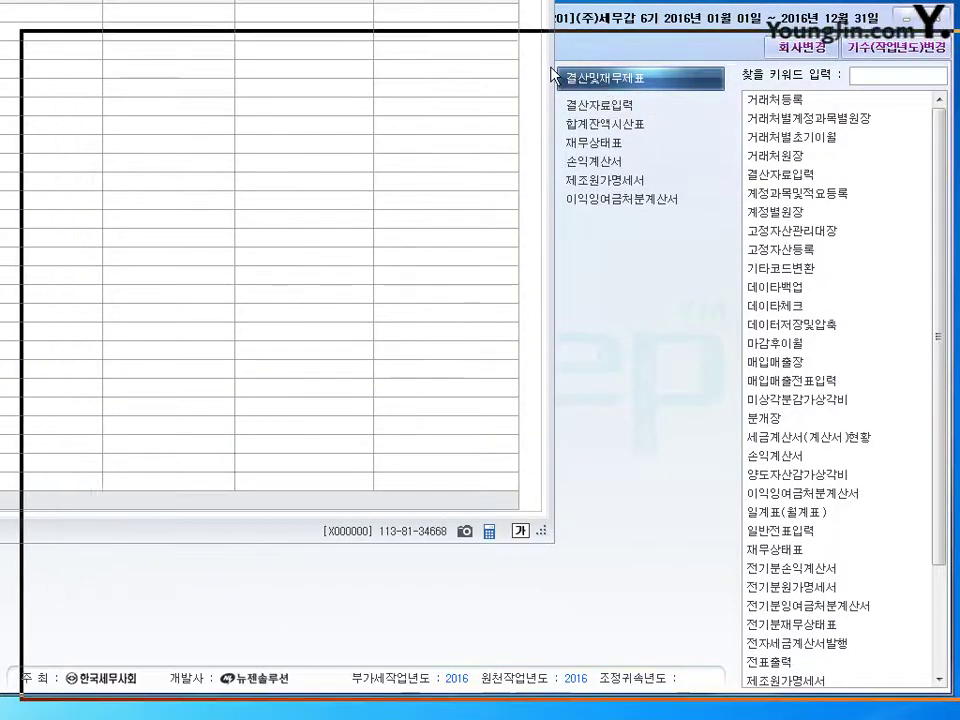
text(1)
key(Return)
text(12)
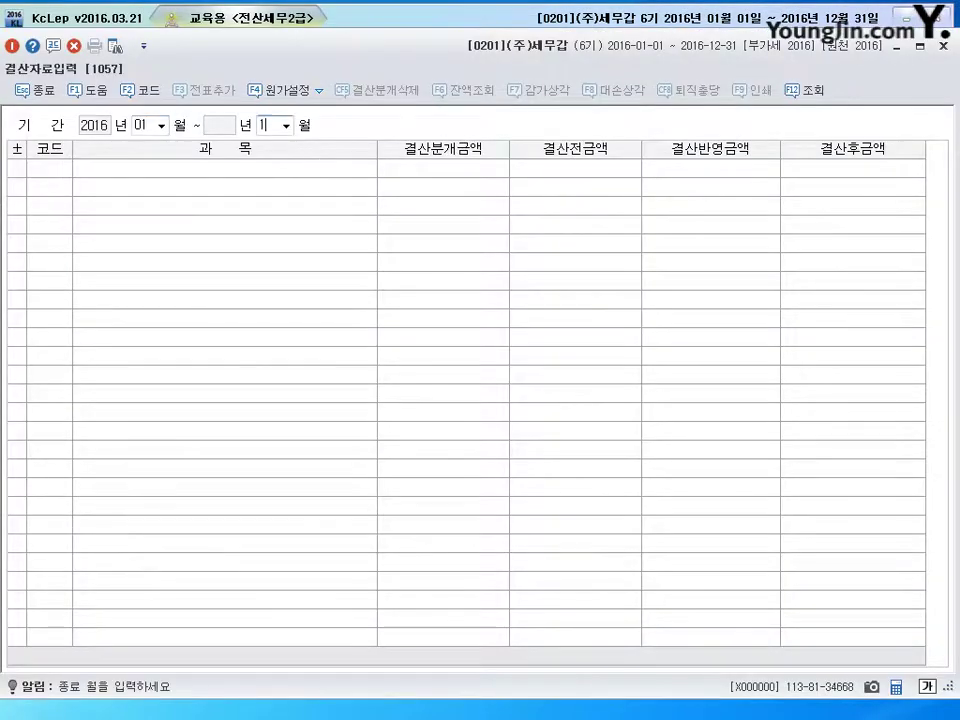
key(Return)
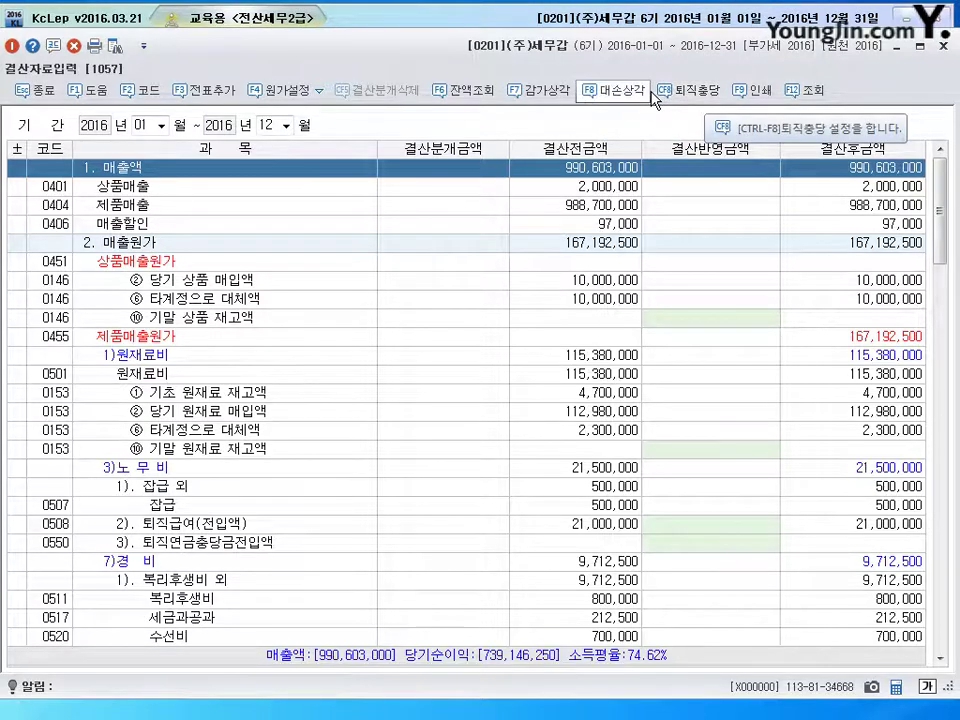
Step: Examine the additional bad-debt provisions per receivable account in the 대손상각 dialog without applying them, opening it twice
click(615, 92)
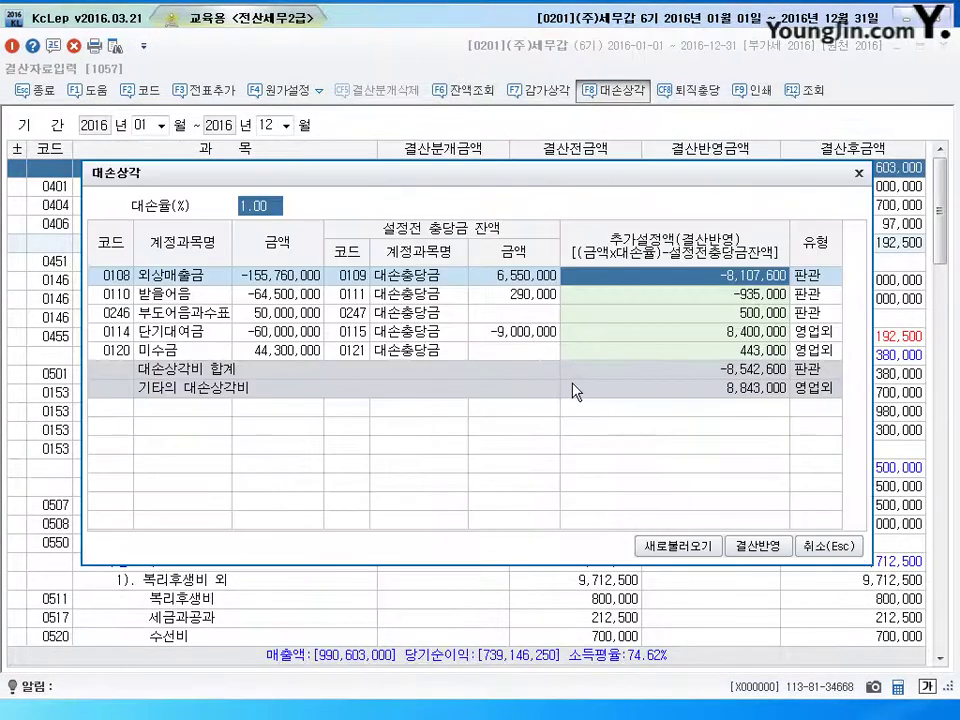
click(762, 316)
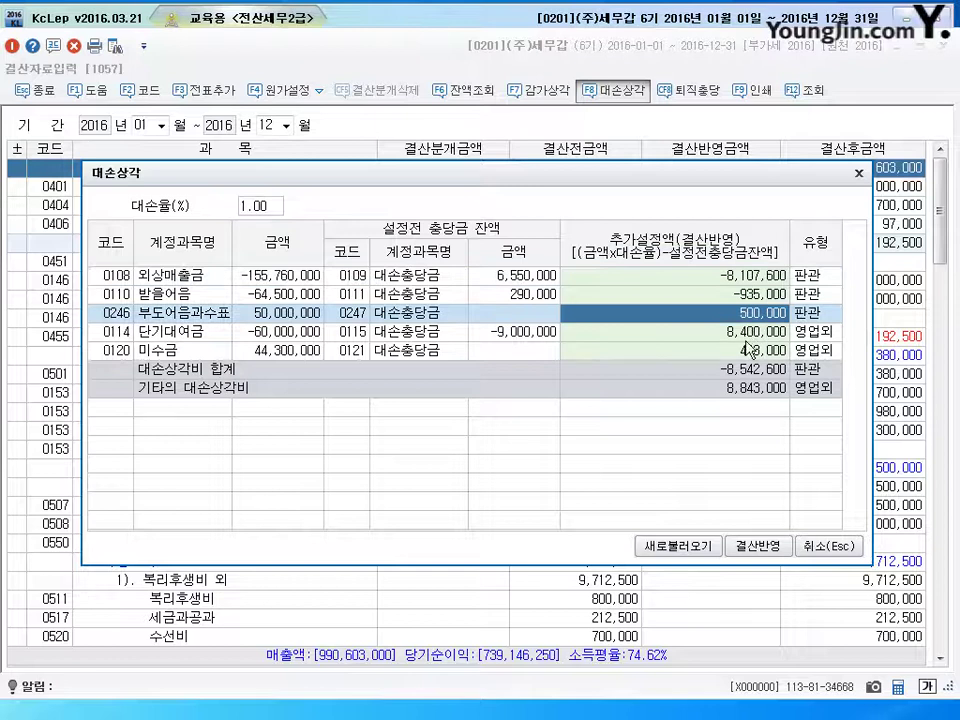
key(Return)
click(822, 546)
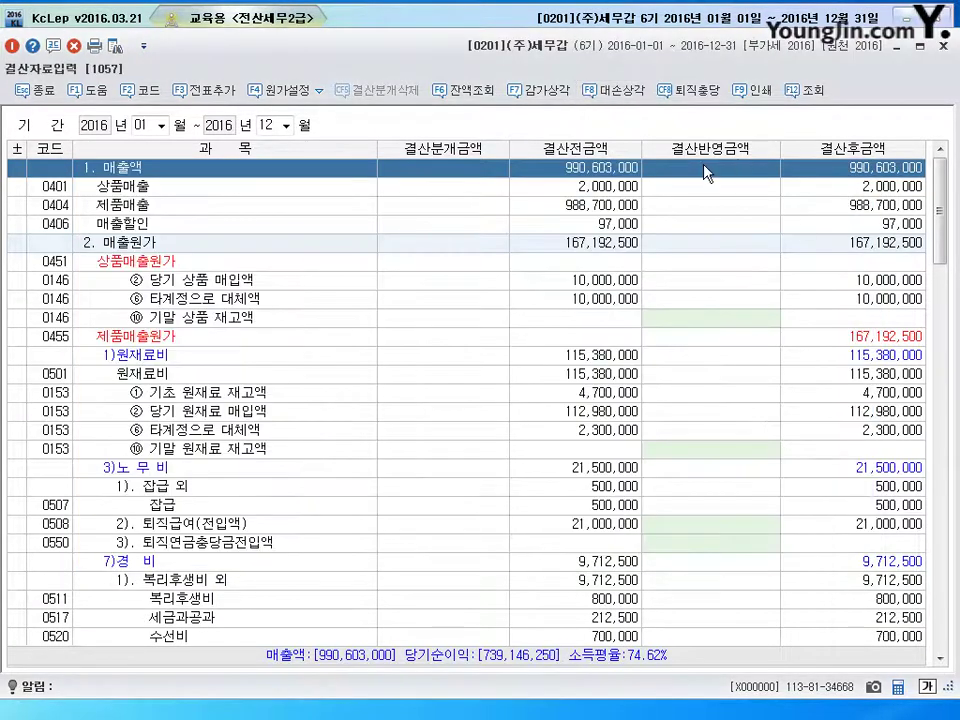
click(612, 90)
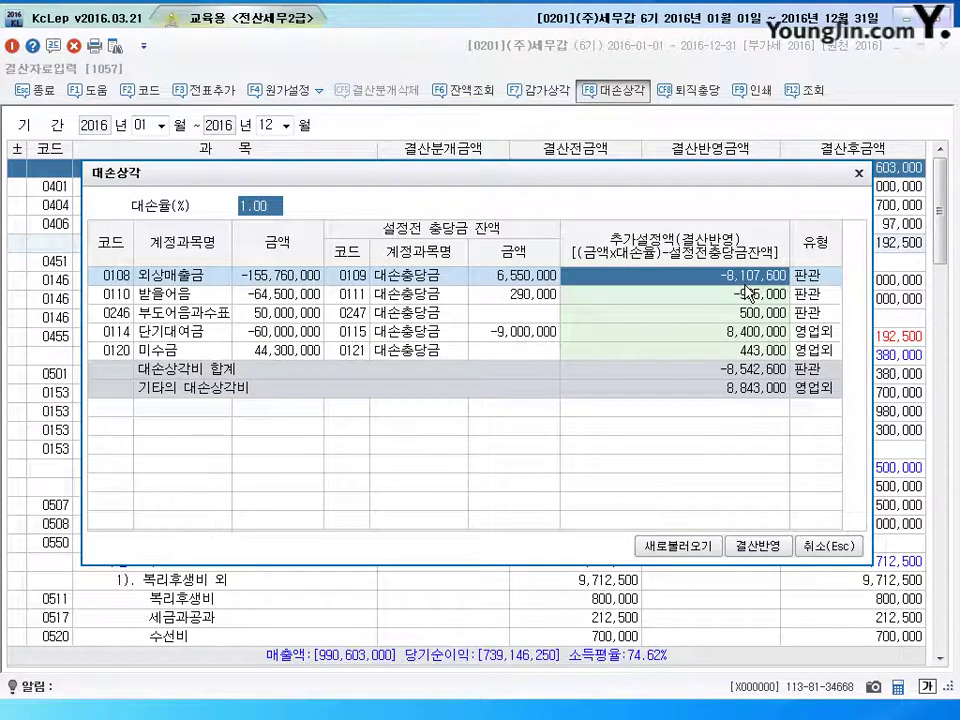
click(757, 546)
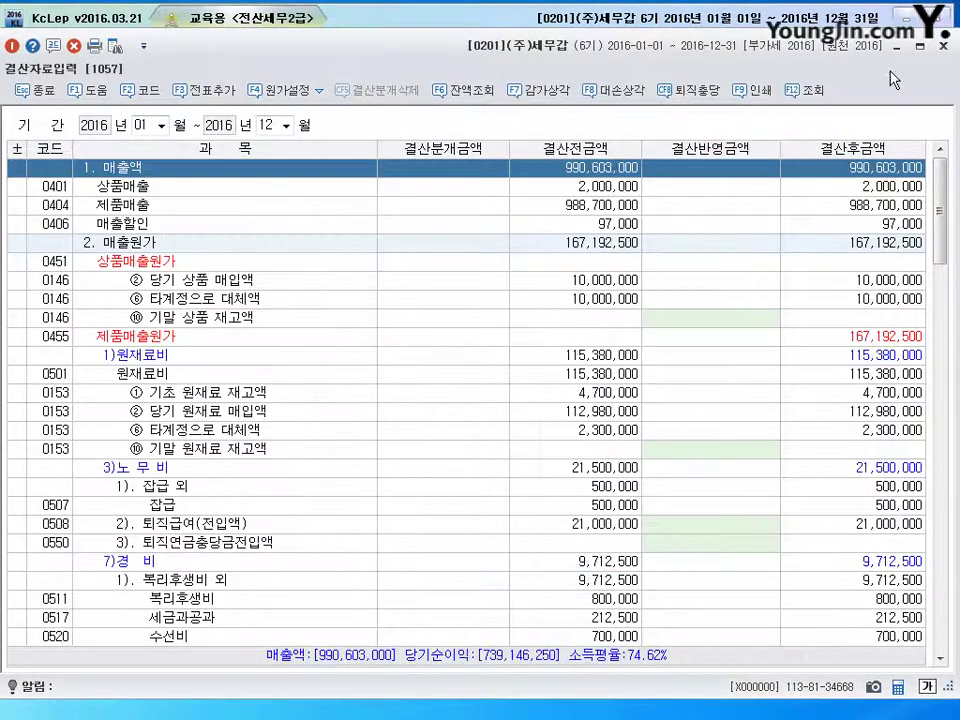
Step: List the general vouchers for December 31, 2016, inspect both lines of voucher 00002 (대손충당금, 대손충당금환입), and close voucher entry
key(Escape)
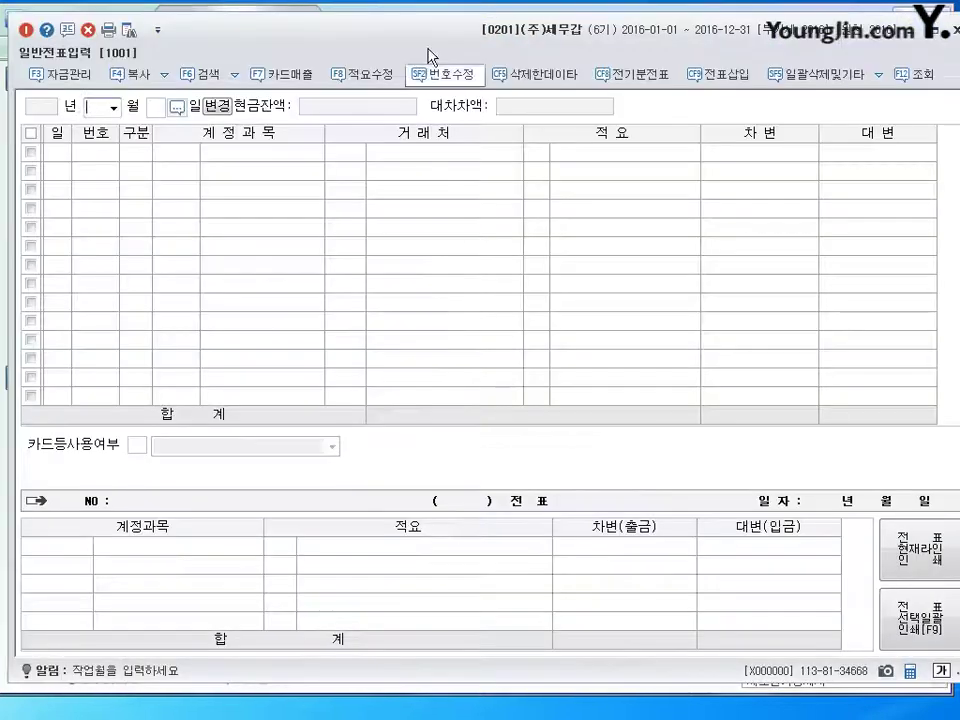
text(12)
key(Return)
text(31)
key(Return)
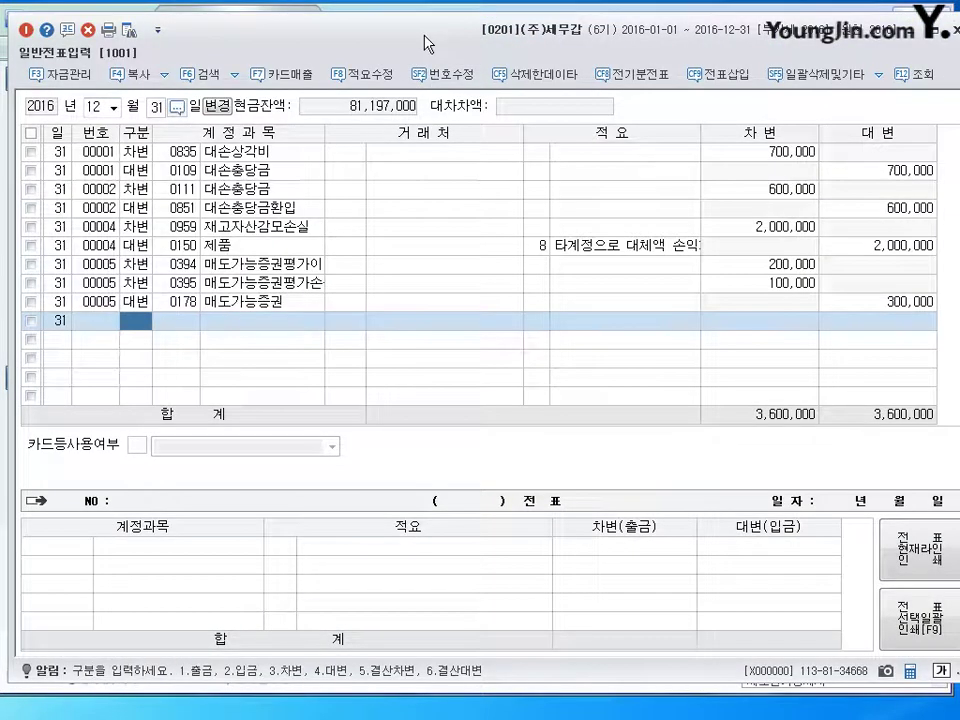
click(244, 188)
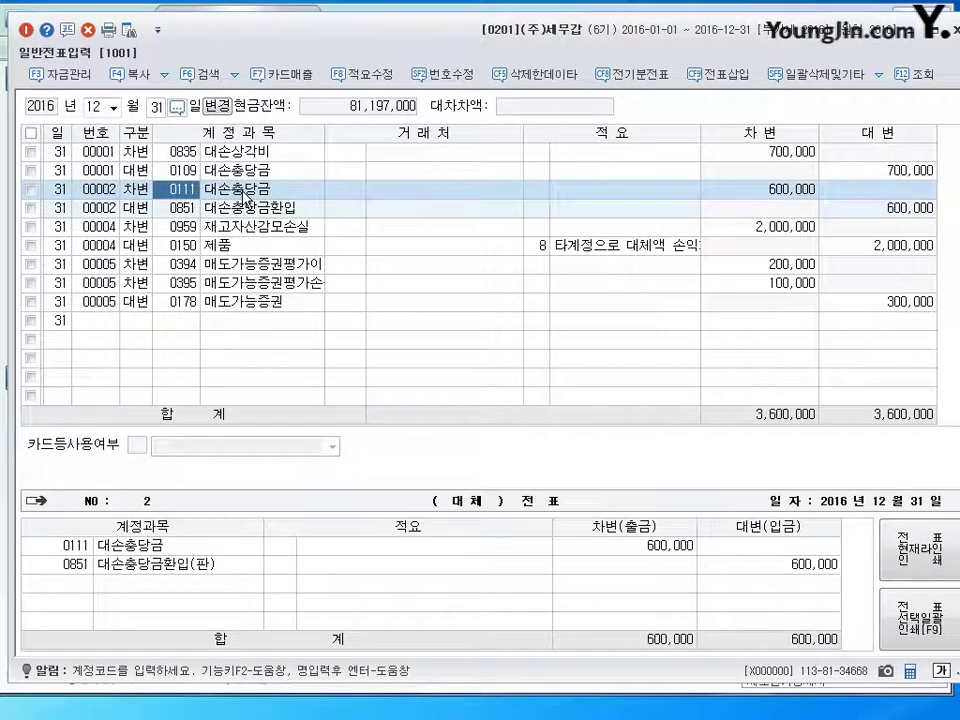
key(Down)
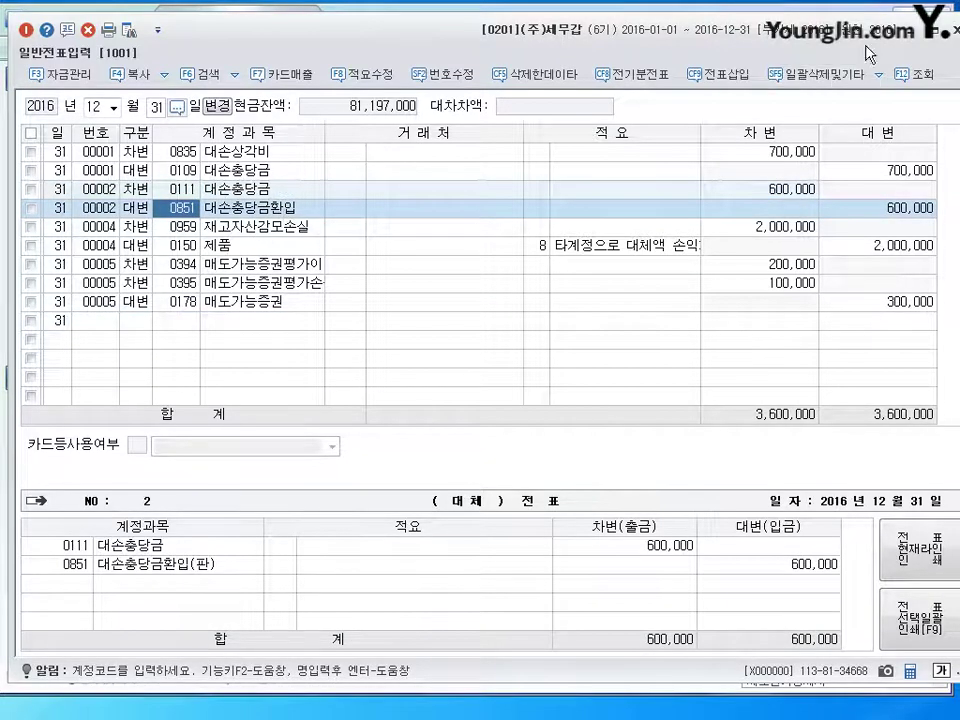
key(Escape)
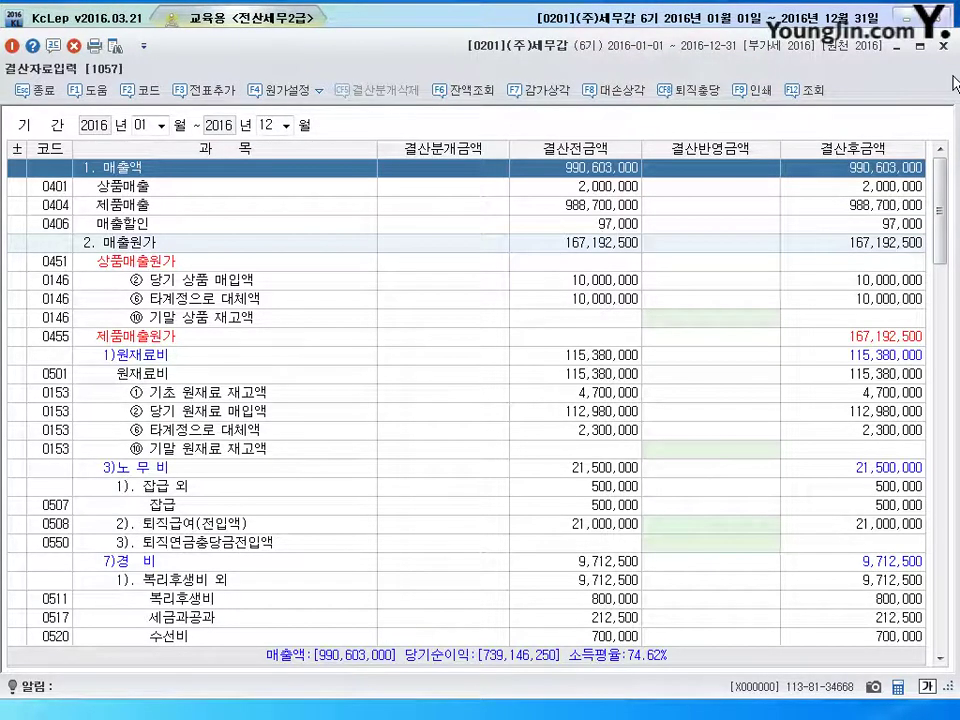
Step: Add the closing journal entries to the general vouchers from closing data entry, confirm, and close the form
click(205, 100)
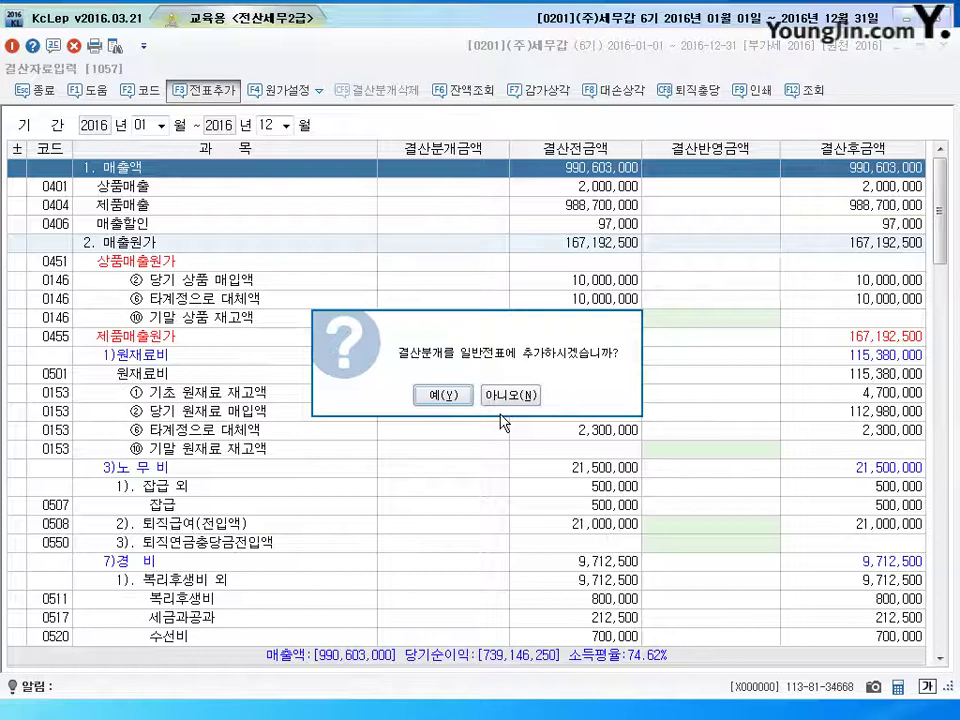
click(446, 396)
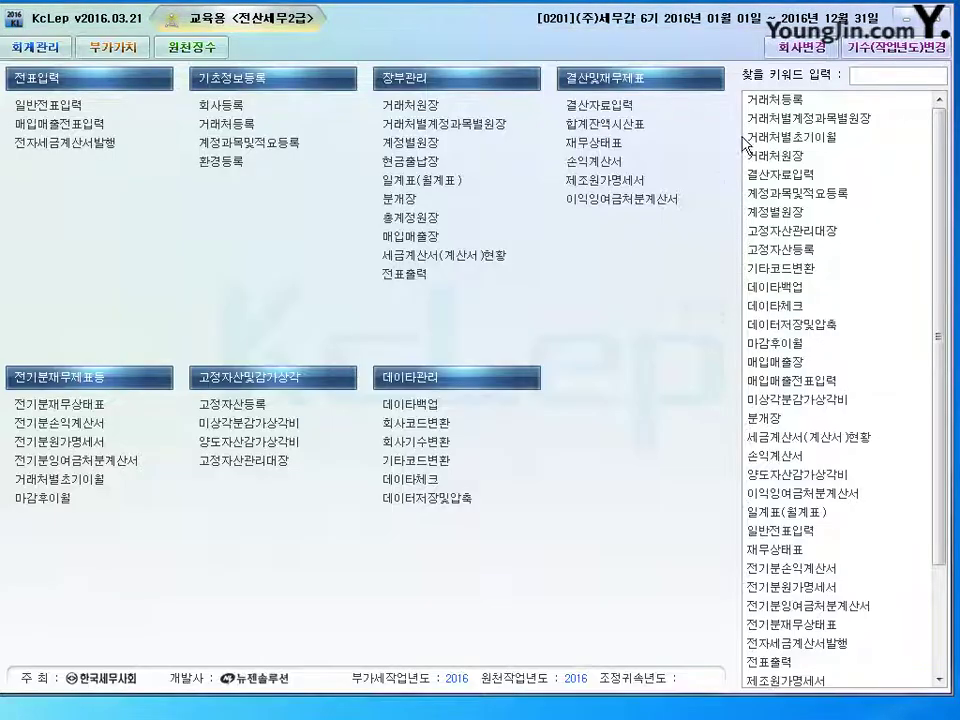
click(942, 46)
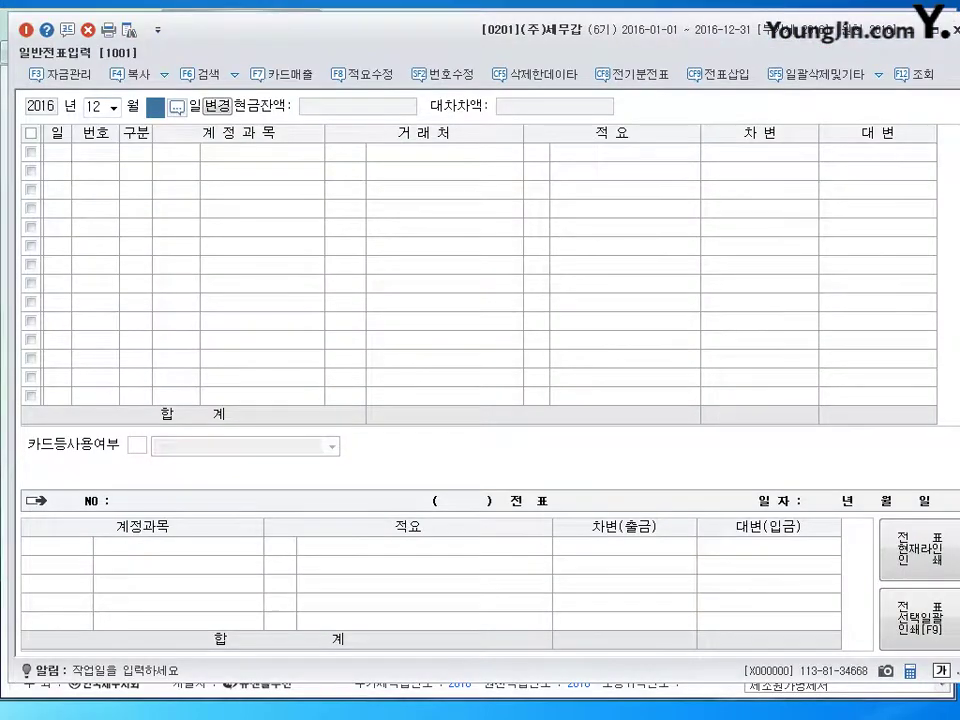
Step: Review the closing entries (결차/결대) in the December 31, 2016 general vouchers and close voucher entry
scroll(336, 249, up, 4)
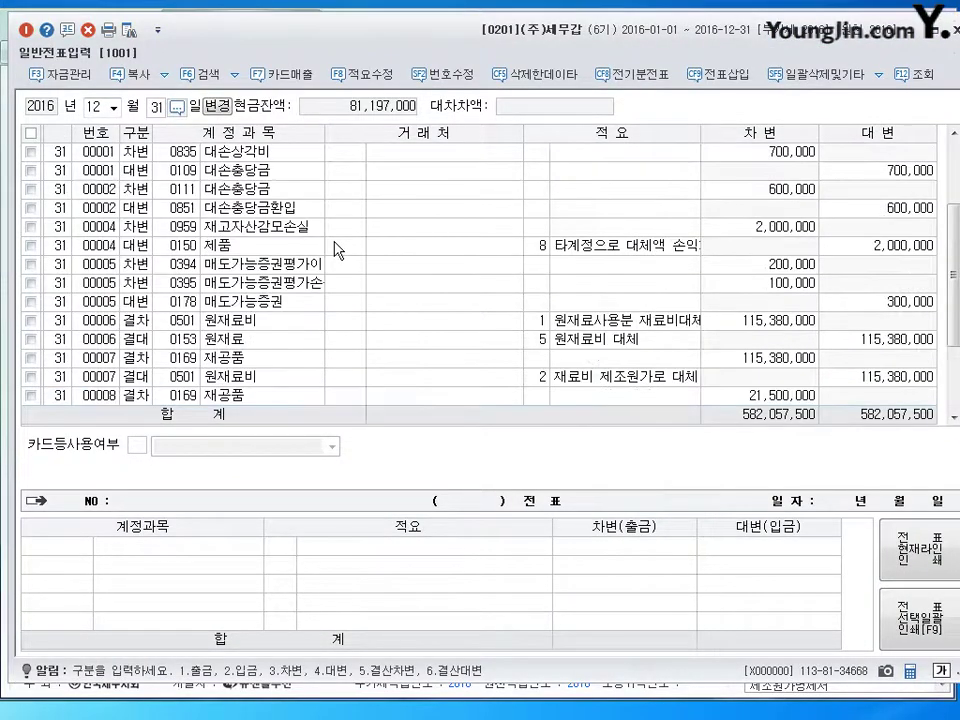
scroll(336, 249, down, 4)
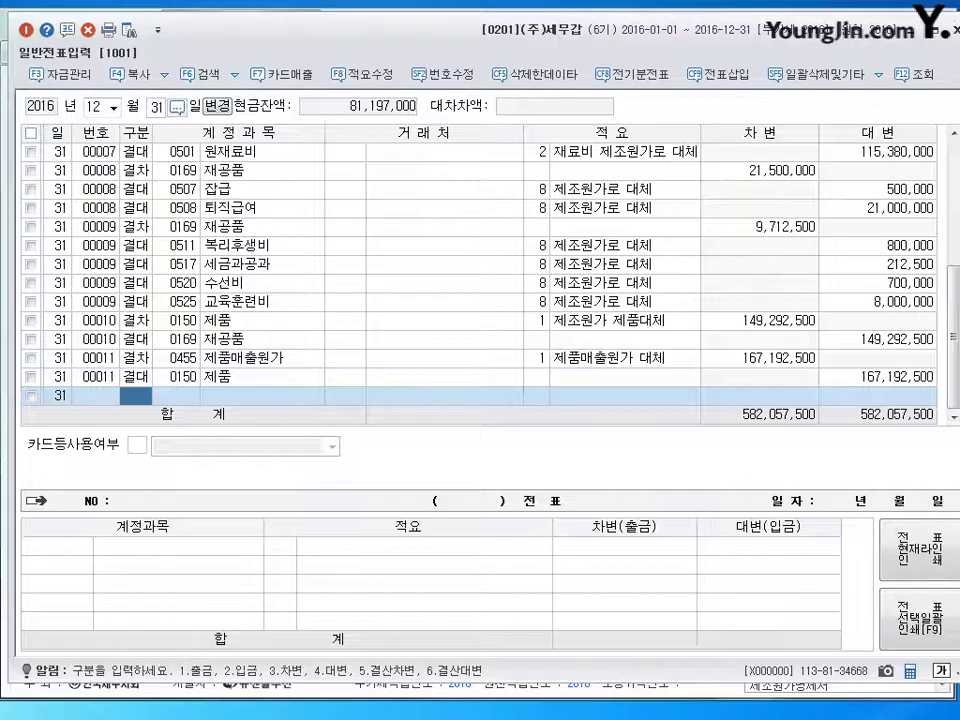
key(Escape)
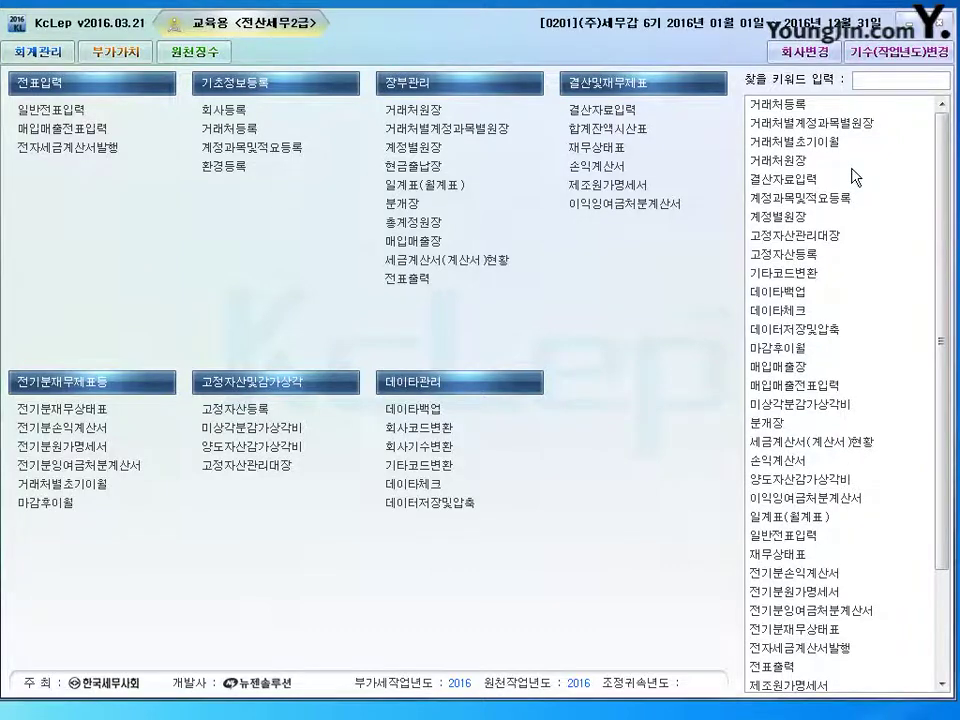
Step: List the general vouchers for December 31, look over the adjusting and closing entries from the first line, and close voucher entry
text(12)
key(Return)
text(31)
key(Return)
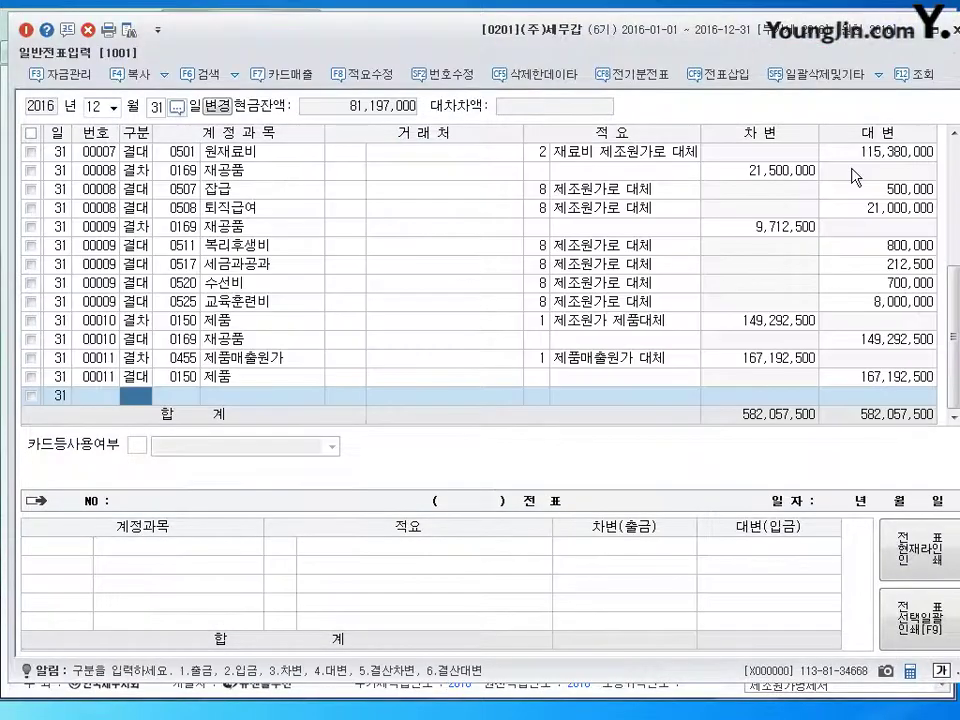
scroll(855, 177, up, 4)
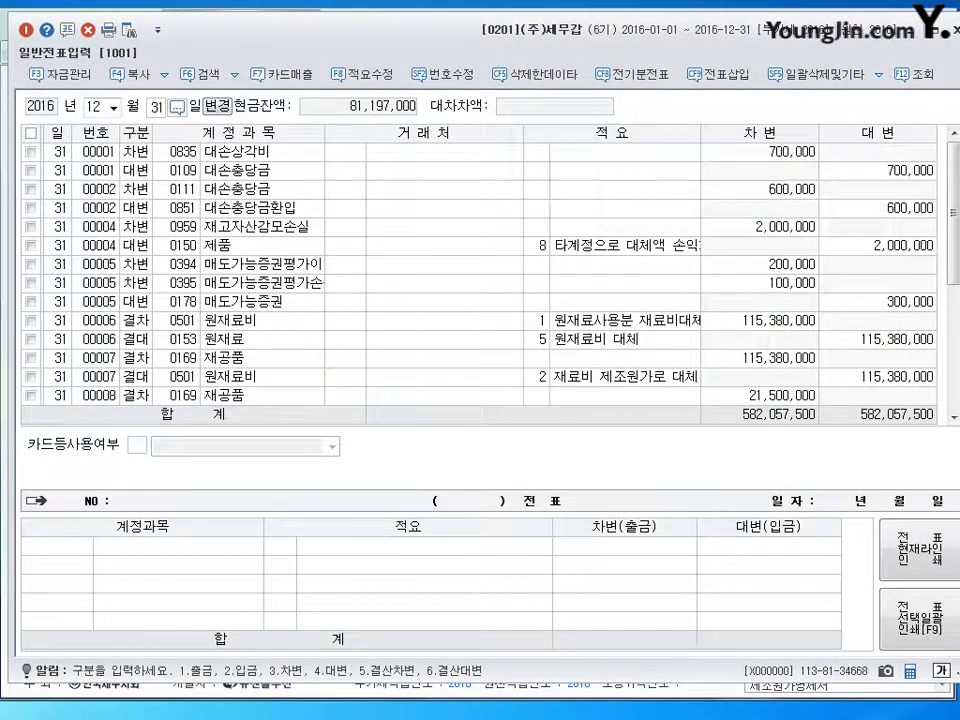
key(Escape)
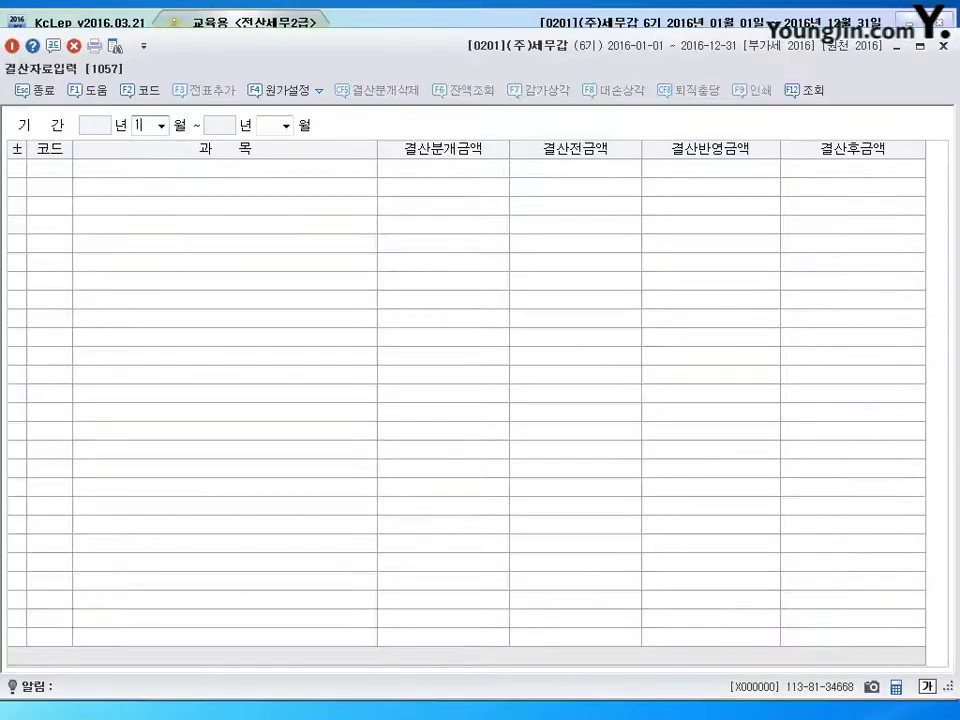
Step: Load the closing data for January to December 2016 and look through the closing entry amounts per account
key(Return)
text(12)
key(Return)
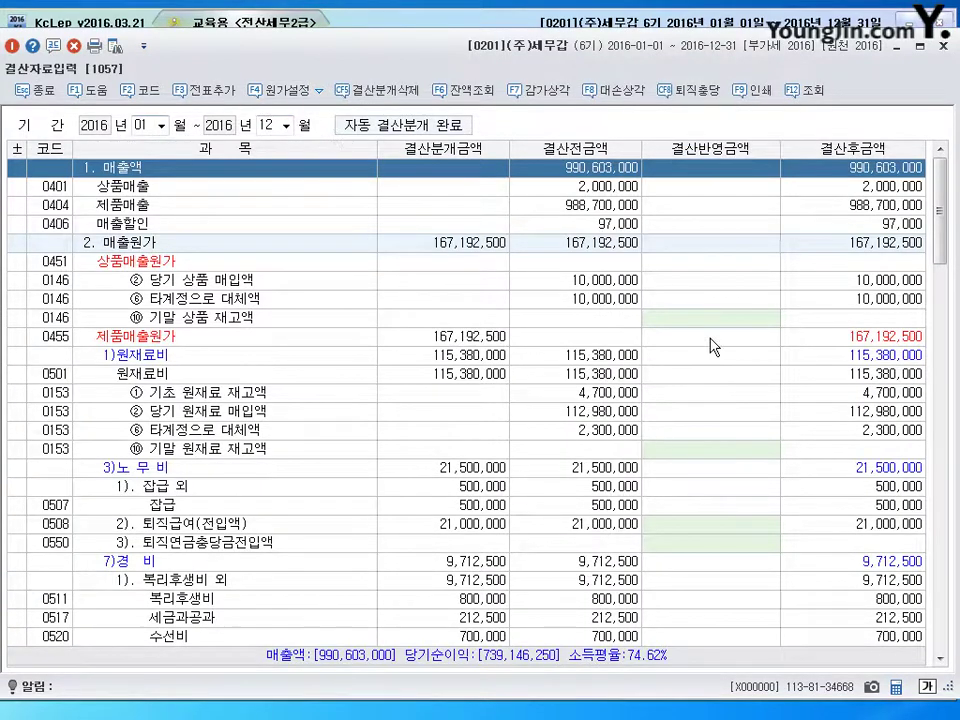
scroll(754, 474, down, 5)
scroll(735, 422, up, 5)
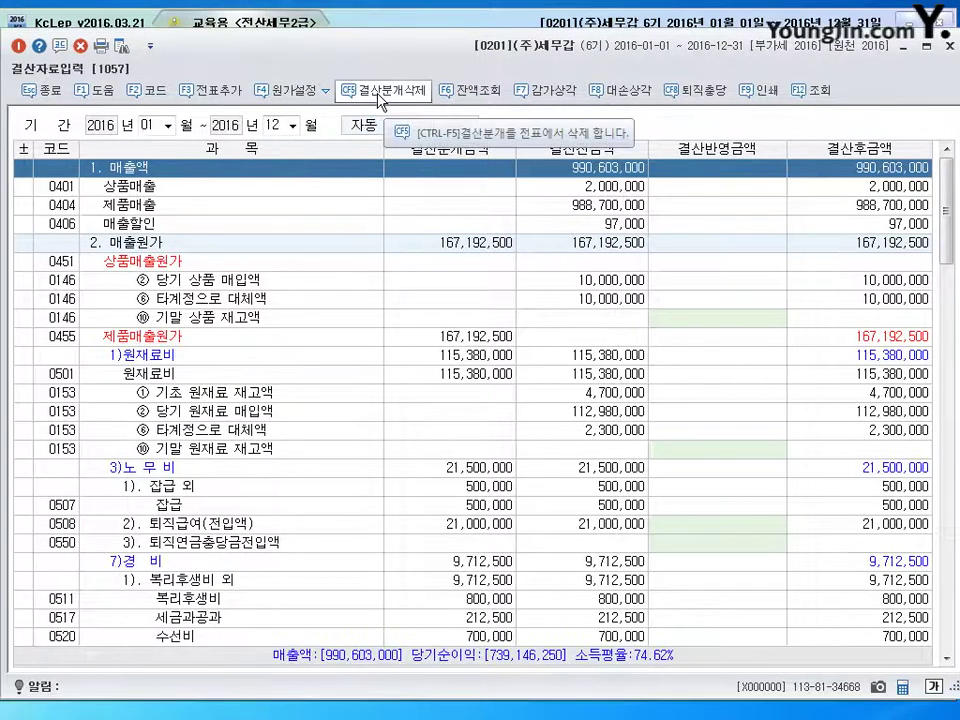
Step: Delete the automatic closing journal entries from the vouchers, confirm, and check the 결산반영금액 cells for the manufacturing cost rows
click(380, 90)
click(458, 414)
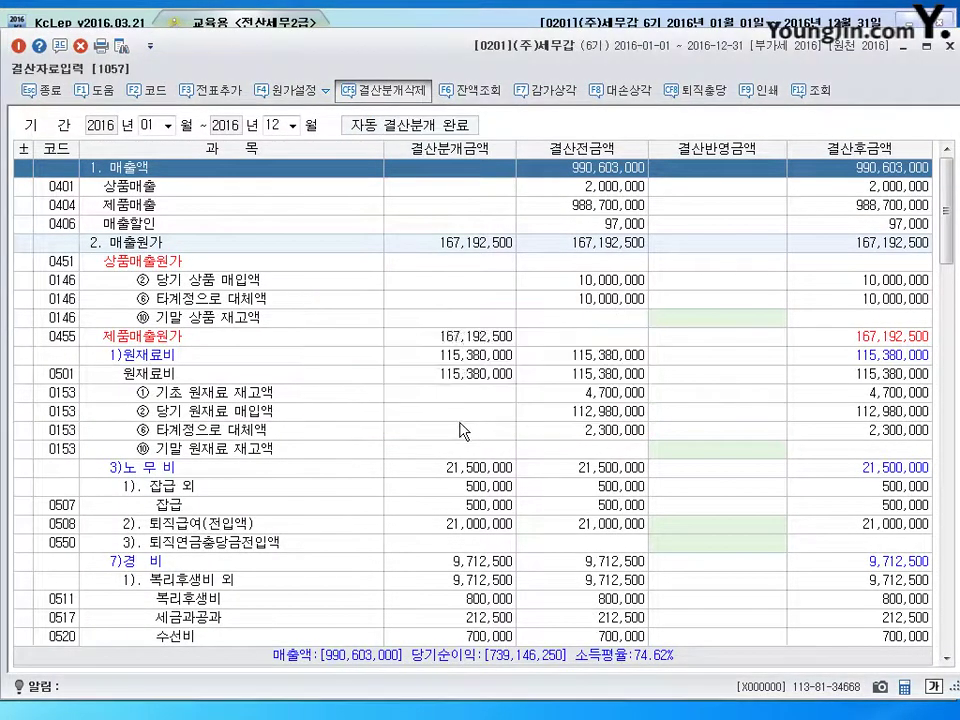
click(740, 392)
click(744, 523)
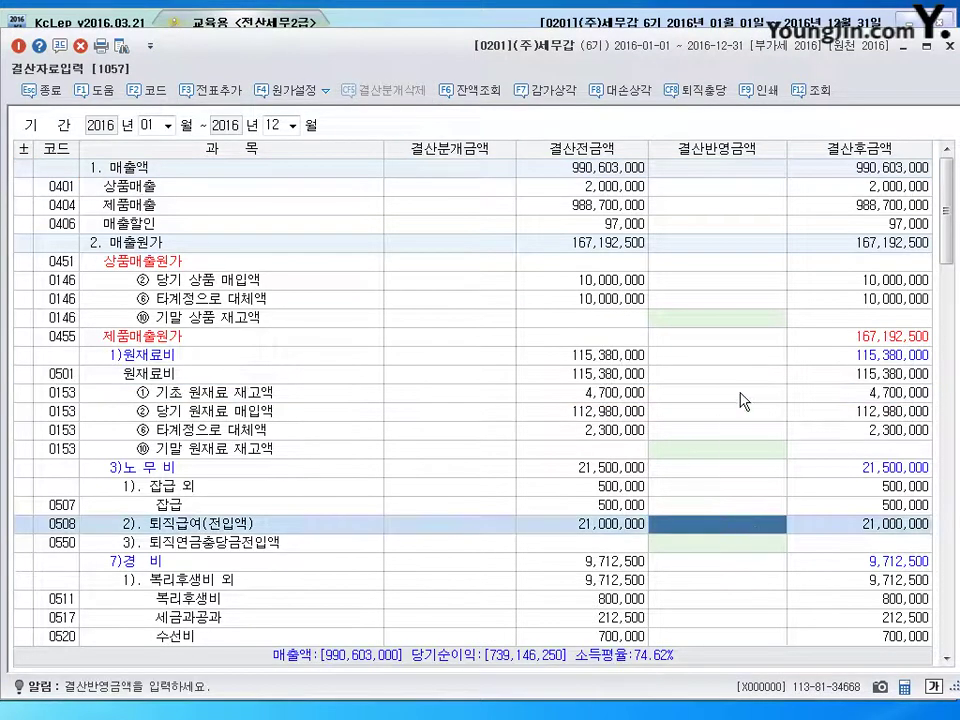
click(760, 467)
Step: Add the closing journal entries to the general vouchers again, confirm, and close closing data entry
click(212, 90)
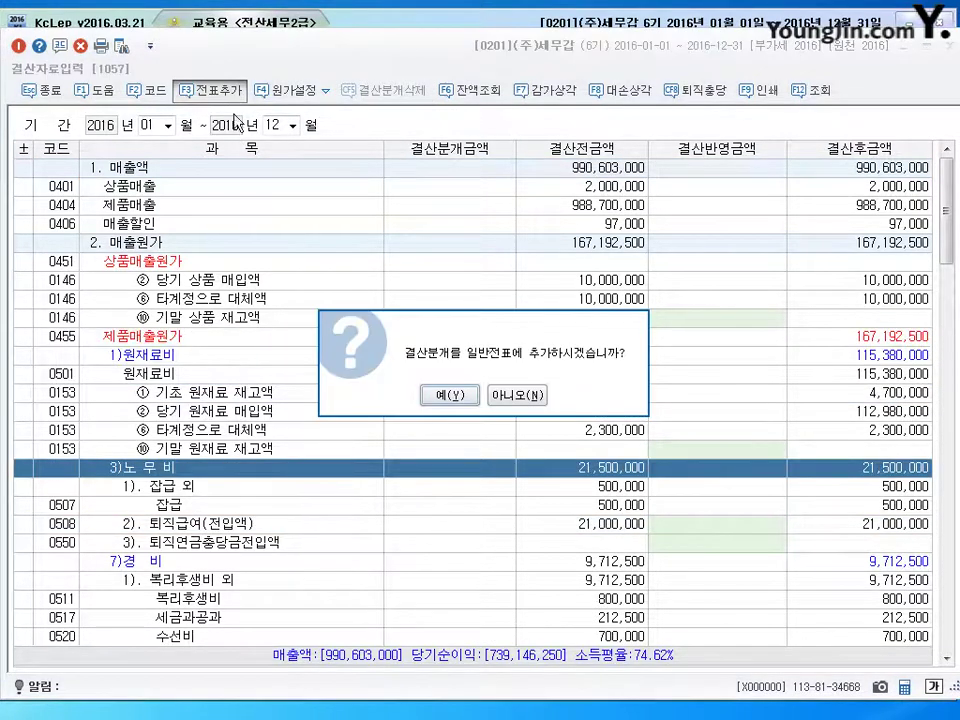
click(449, 396)
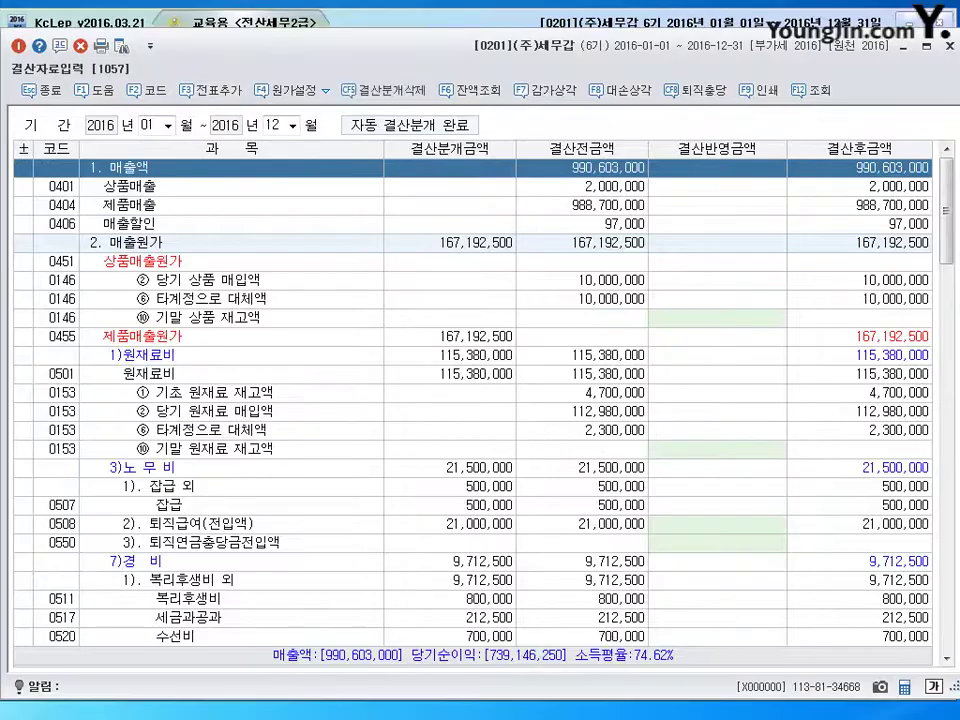
click(951, 46)
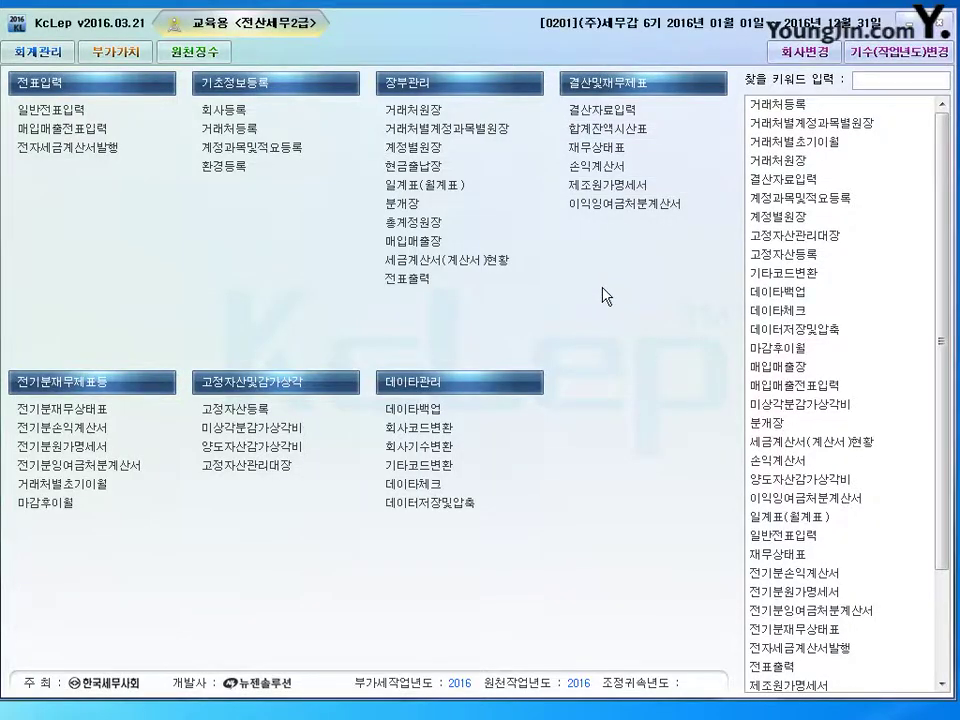
Step: Open the manufacturing cost statement (제조원가명세서) for December 2016 and review it down to 당기제품 제조원가
click(615, 185)
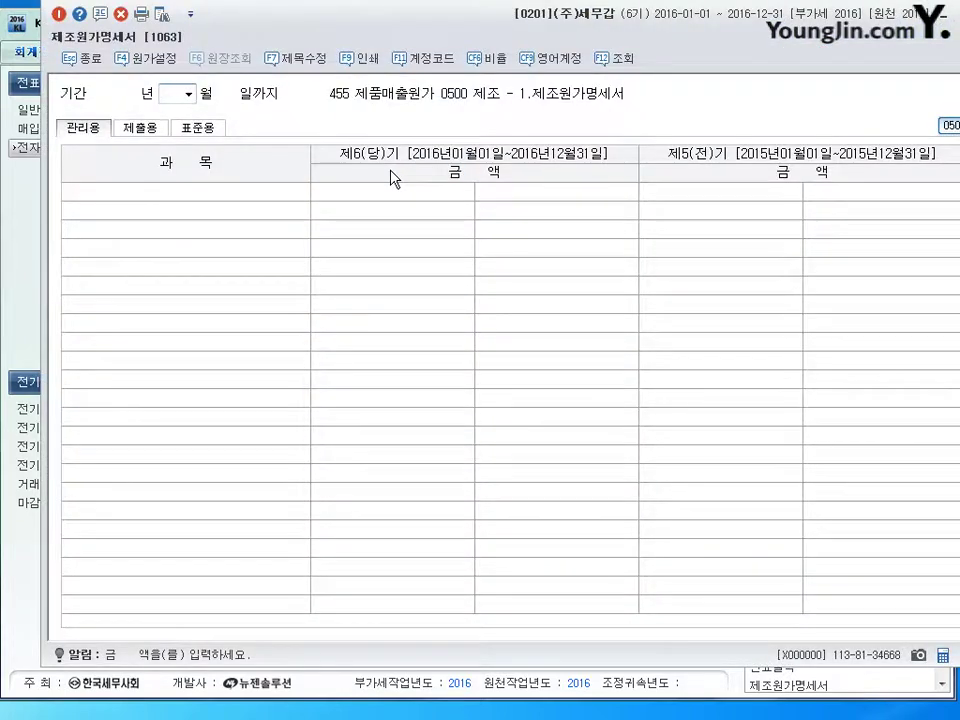
key(Return)
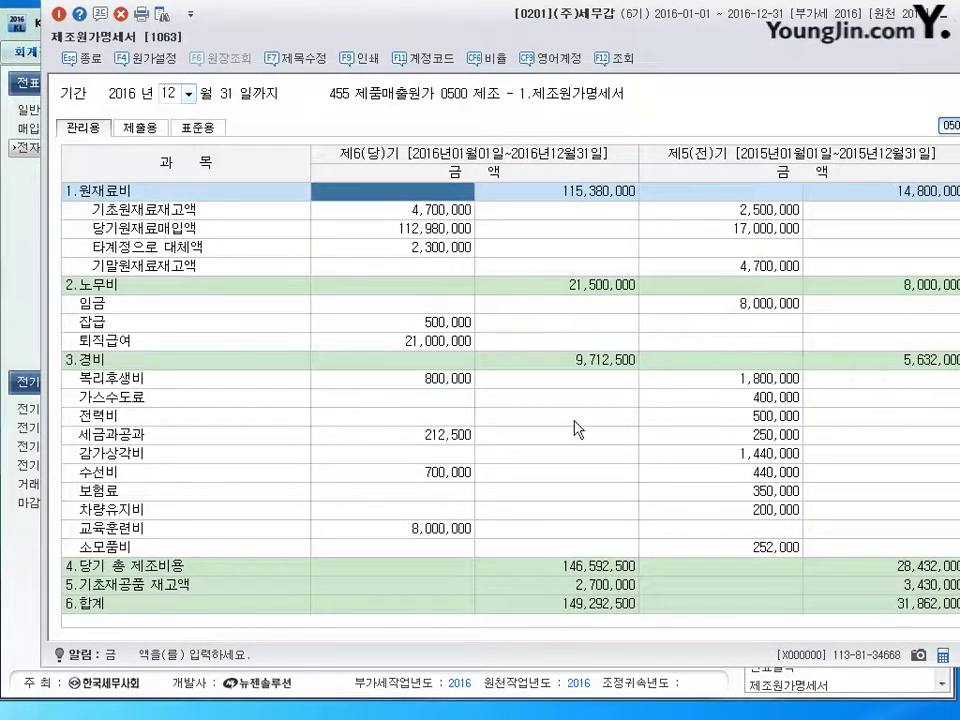
drag(557, 20, 520, 42)
scroll(740, 363, down, 1)
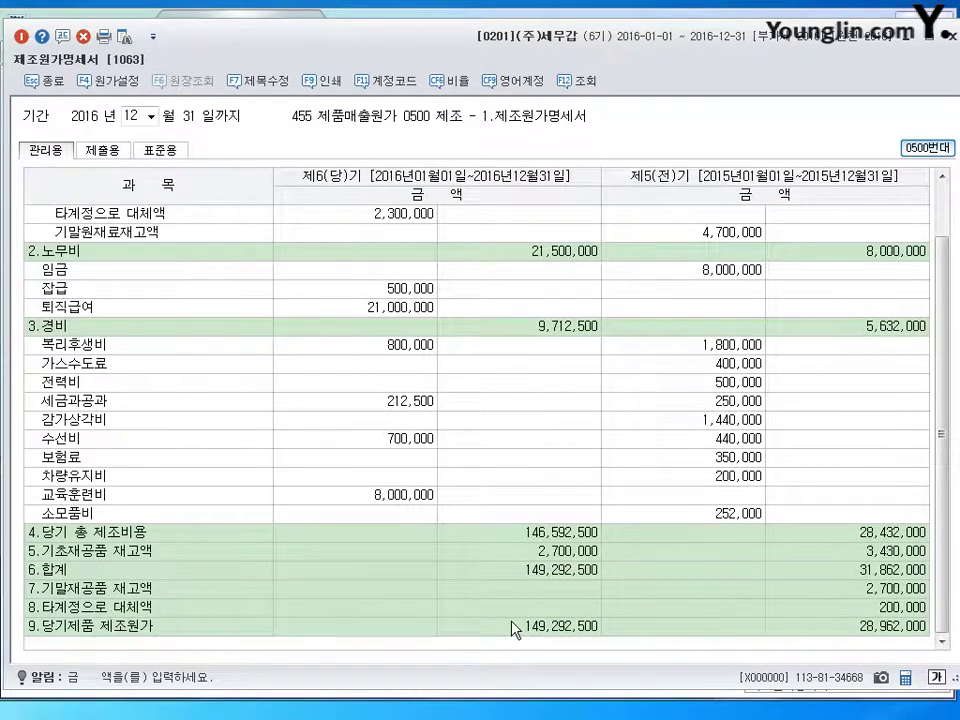
scroll(203, 378, up, 2)
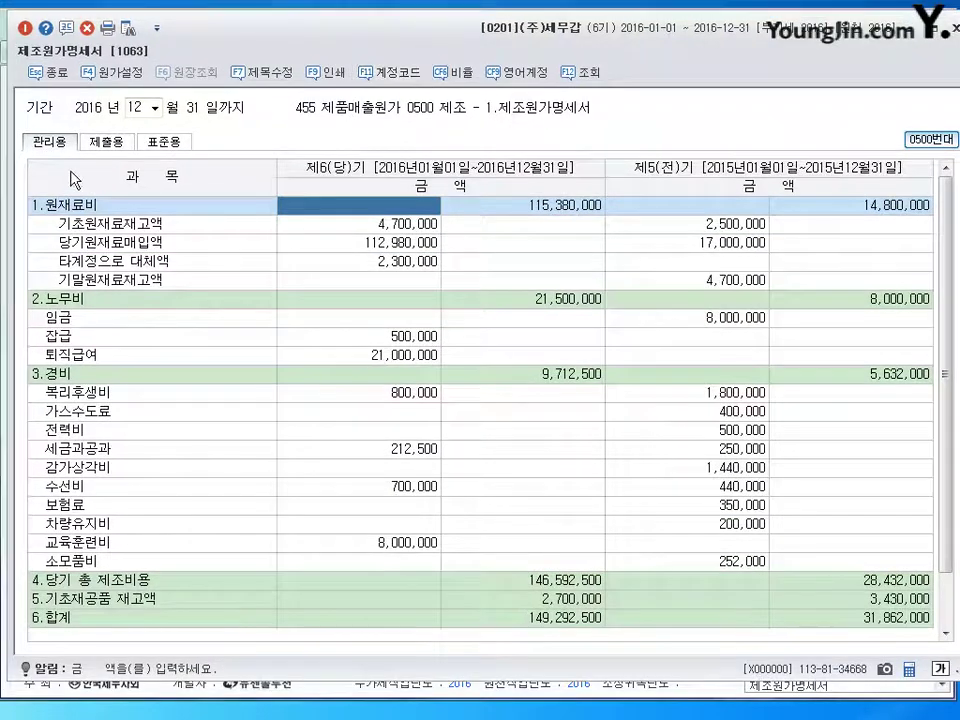
Step: Compare the 제출용, 표준용 and 관리용 versions of the manufacturing cost statement and close it
click(106, 142)
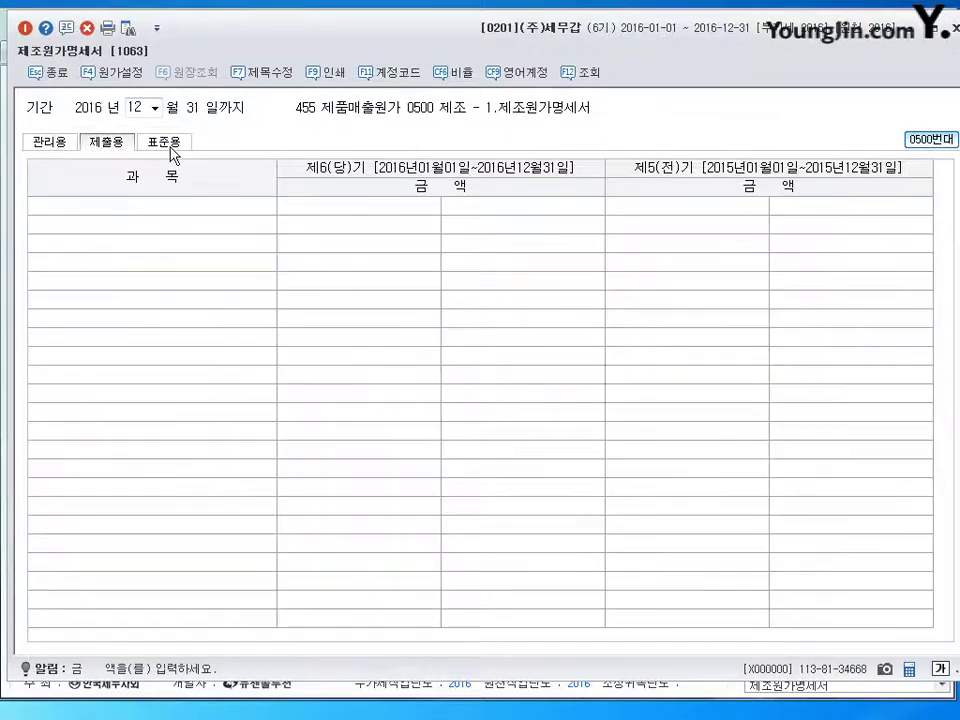
click(168, 145)
click(58, 143)
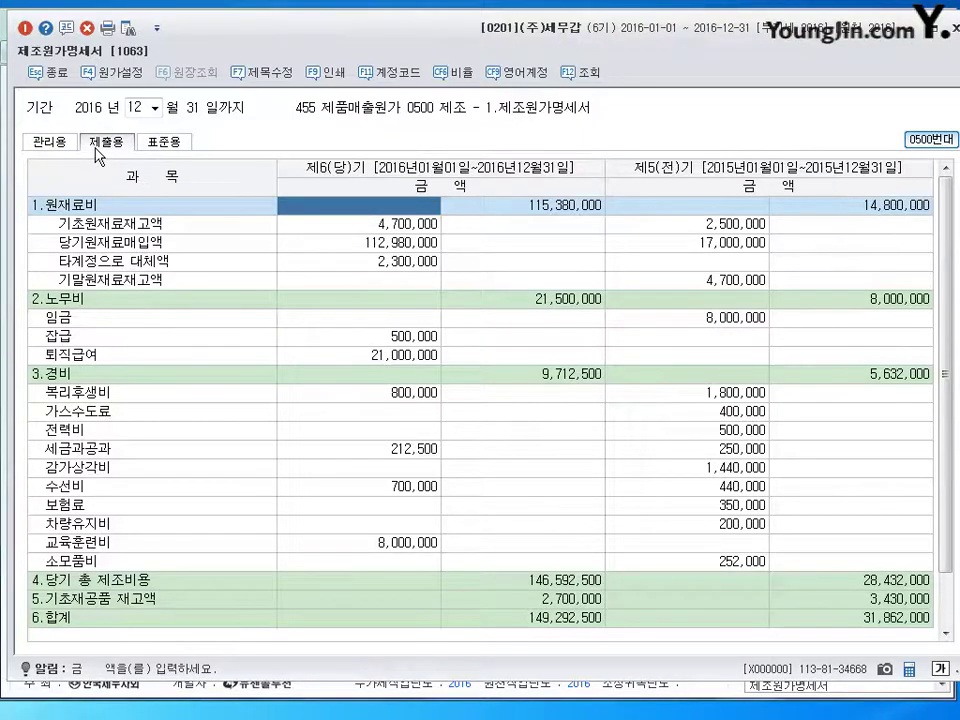
click(160, 146)
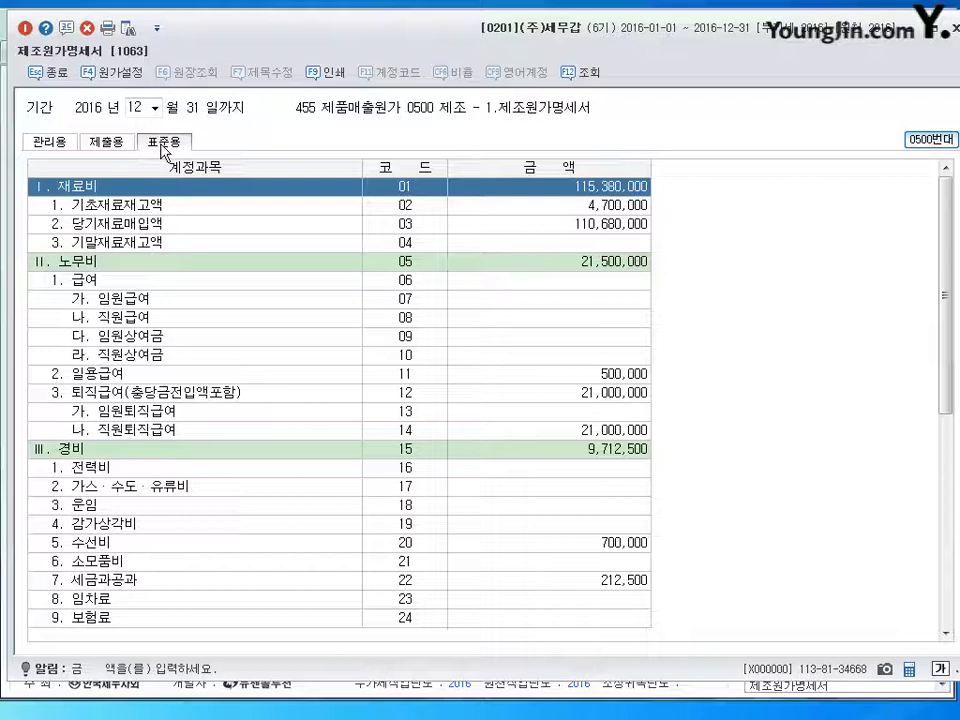
click(112, 142)
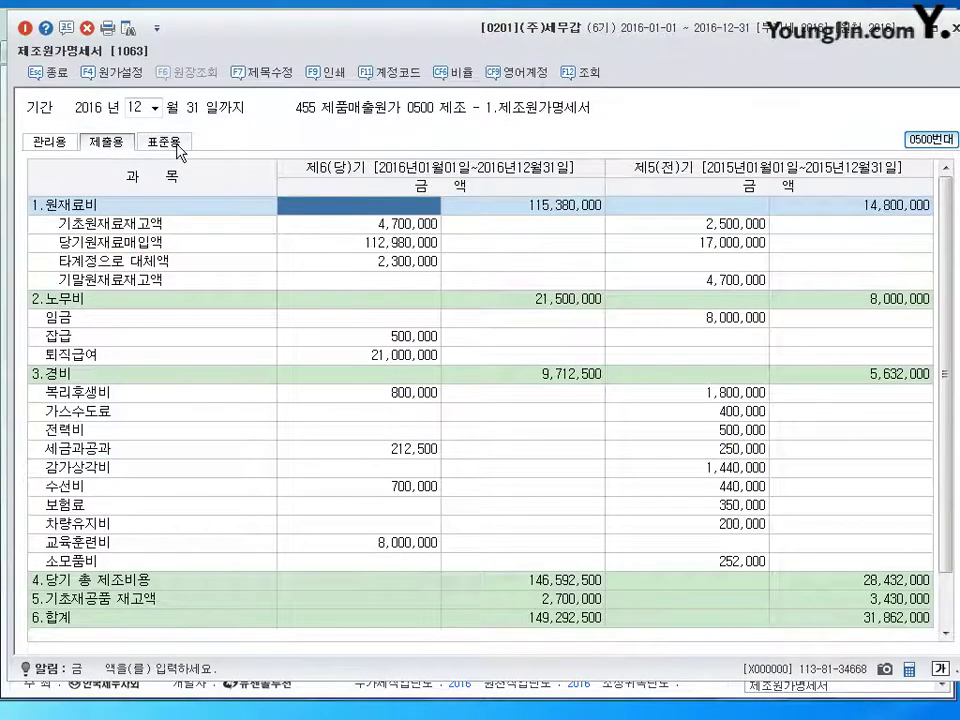
key(ctrl+shift+Tab)
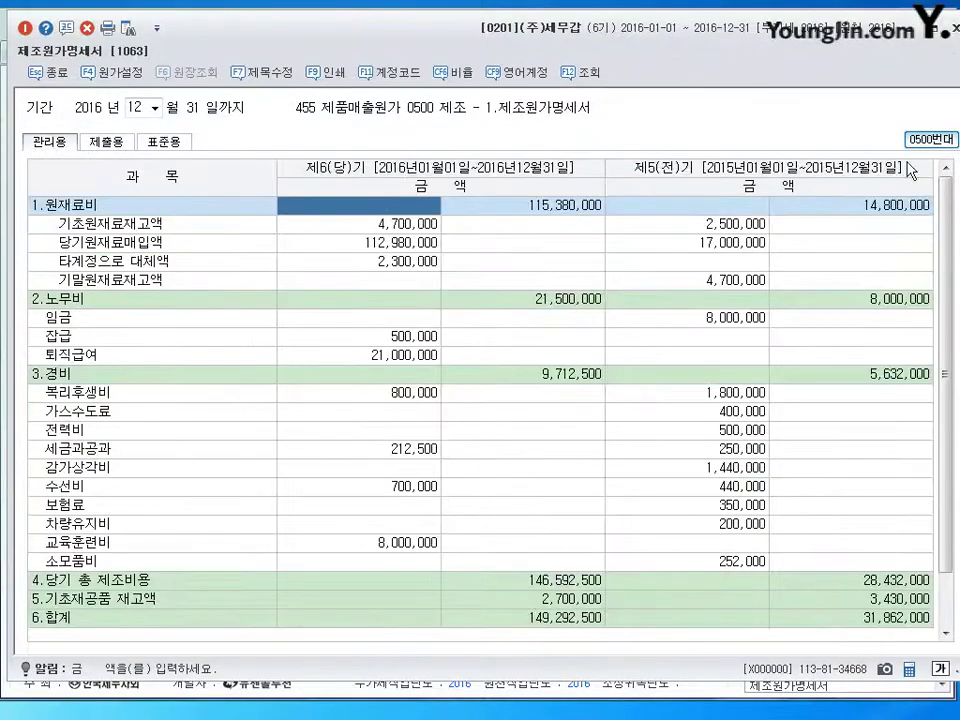
click(951, 29)
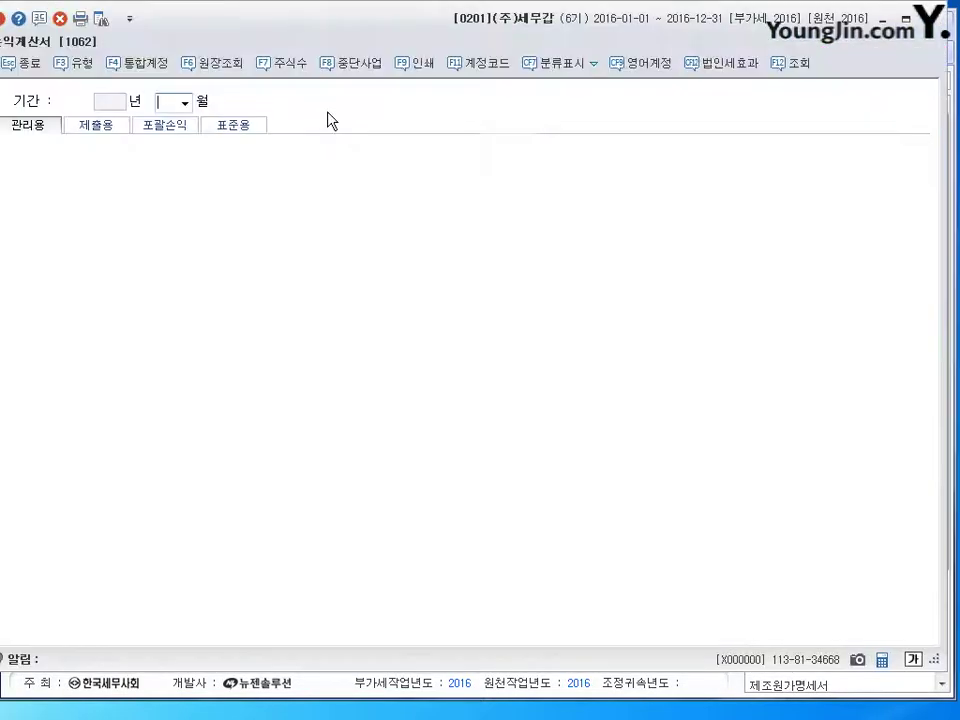
Step: Display the income statement (손익계산서) for December 2016, check the 당기제품제조원가 row, and close the statement
text(12)
key(Return)
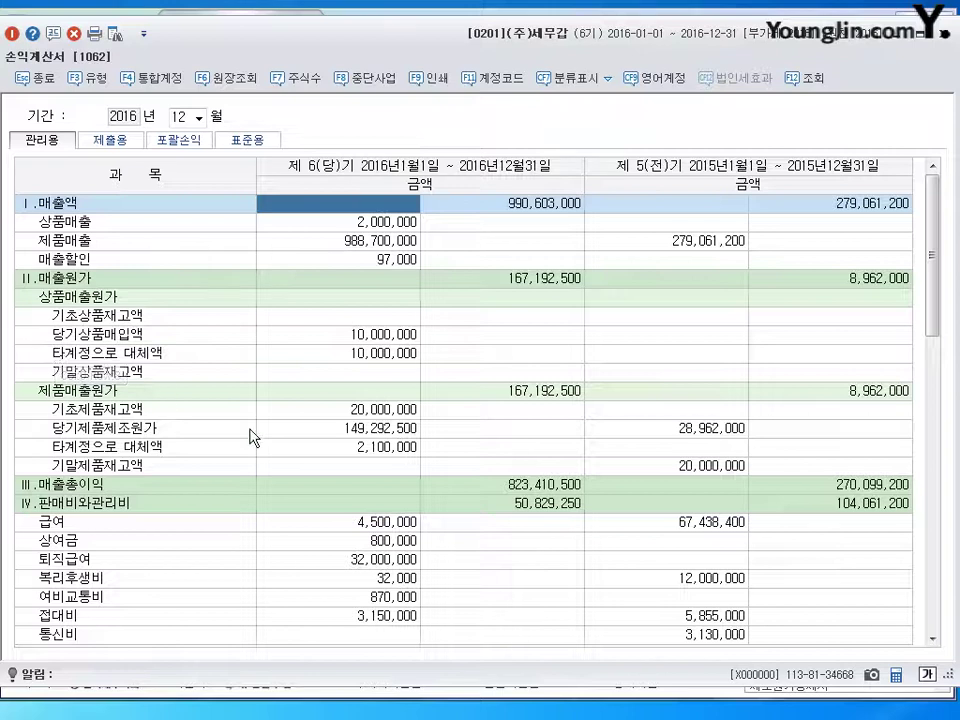
scroll(240, 436, down, 2)
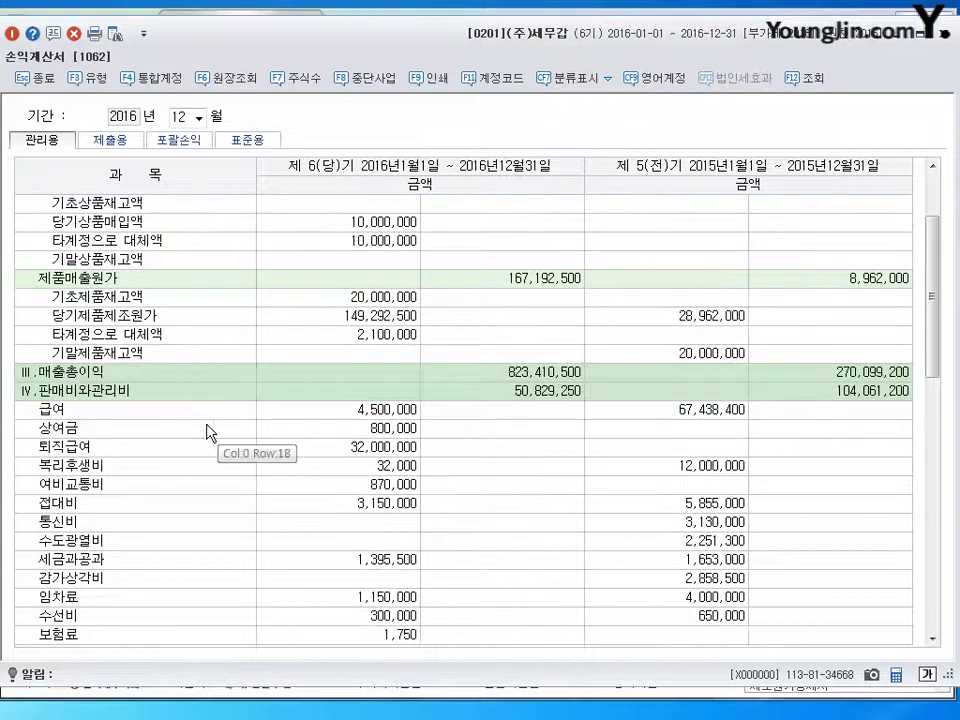
click(75, 315)
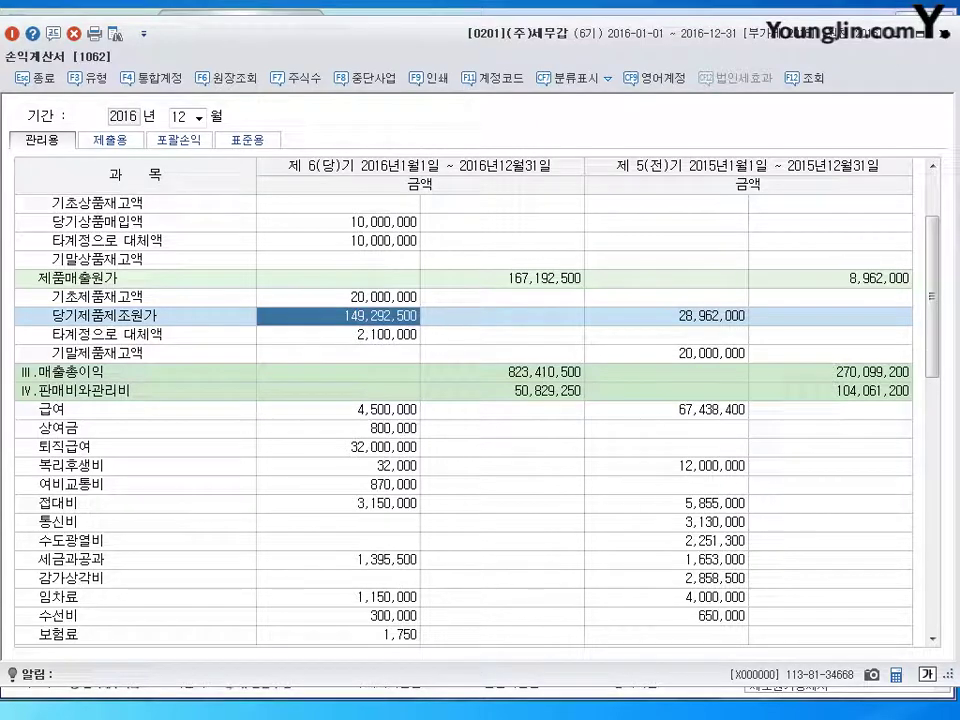
key(Escape)
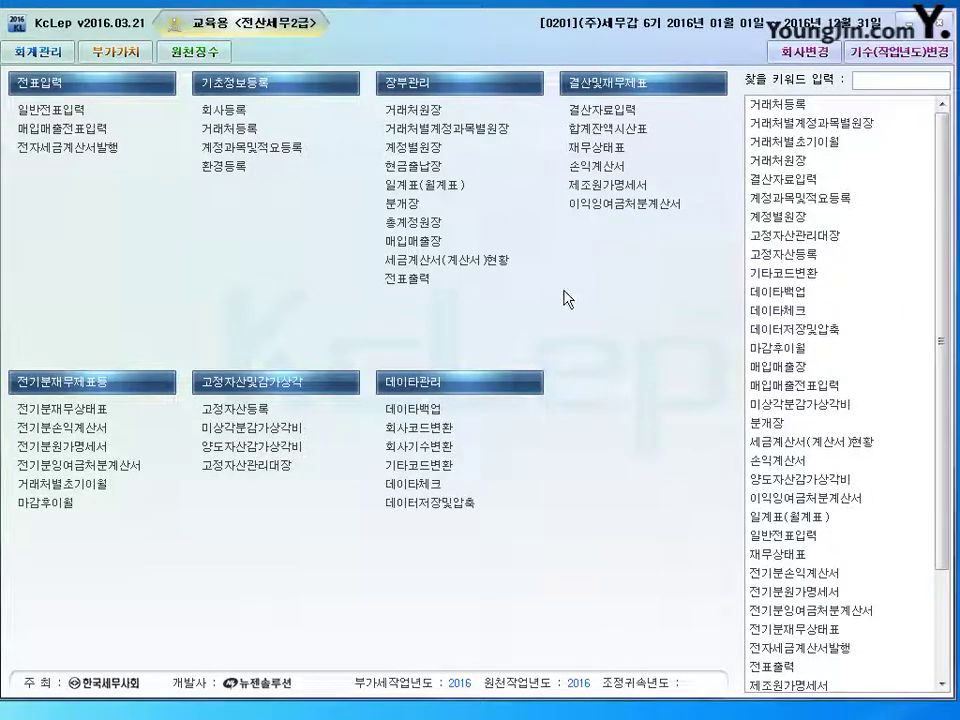
Step: Open the retained earnings appropriation statement (이익잉여금처분계산서) without loading the saved data and check the 당기순이익 row
click(610, 203)
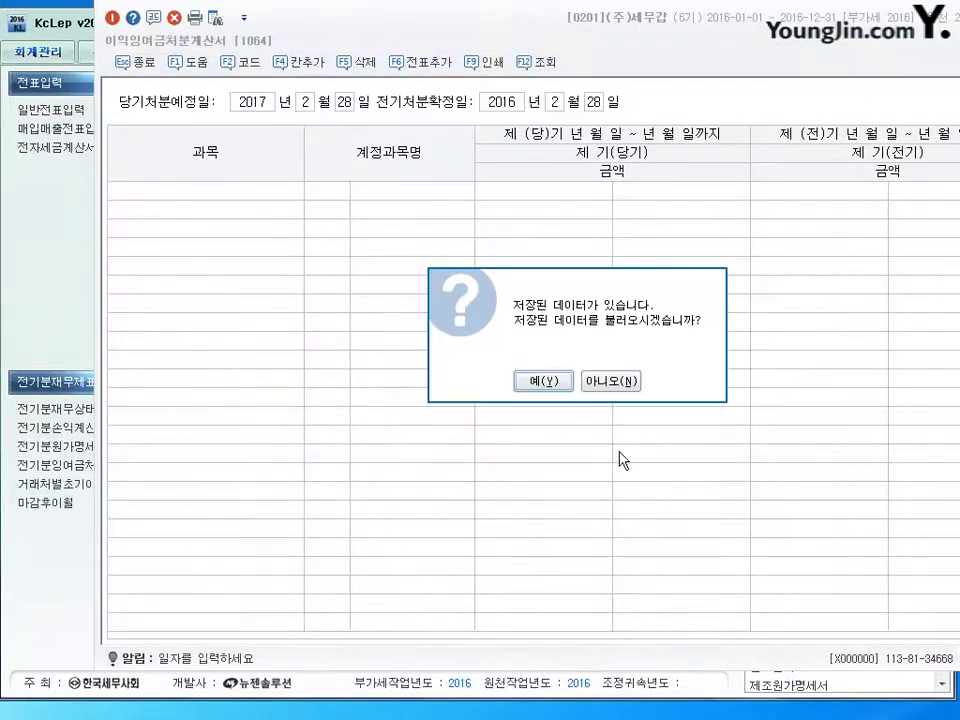
click(627, 384)
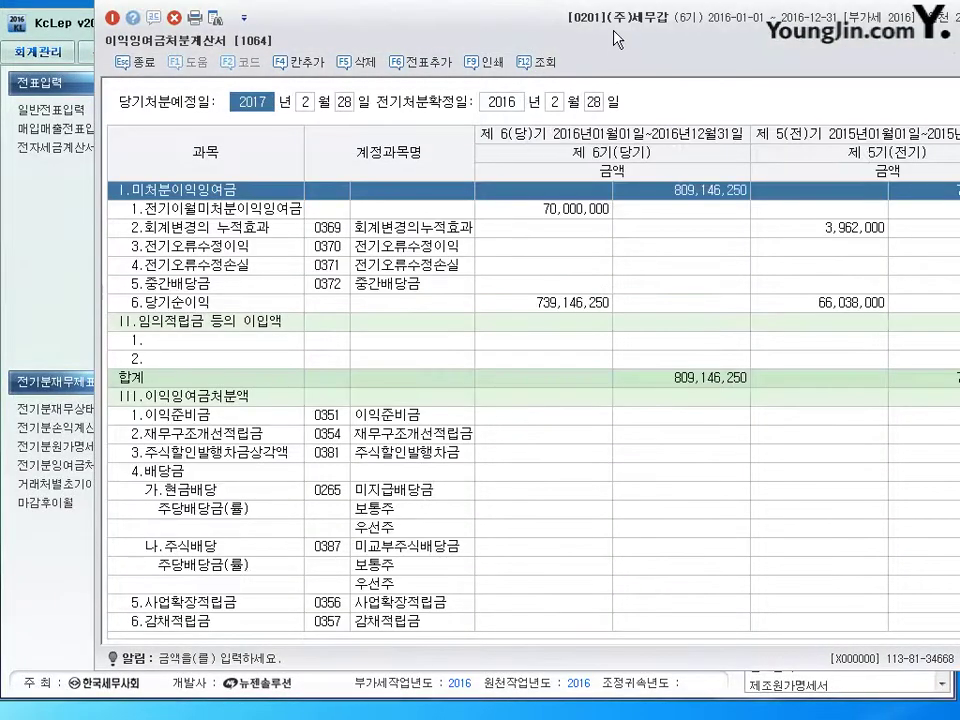
double_click(614, 38)
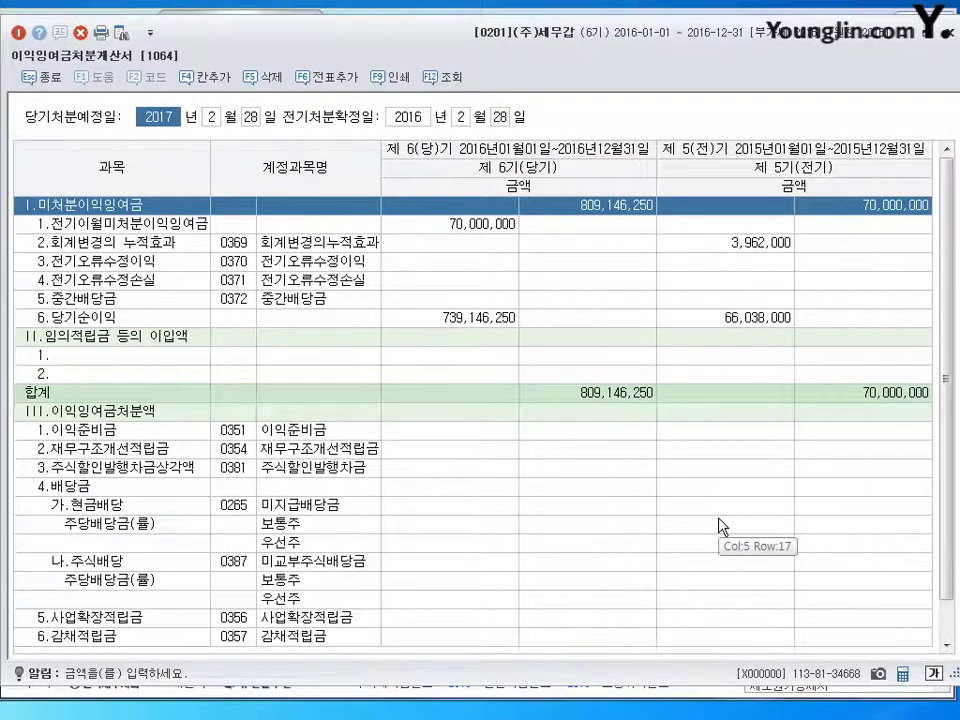
click(733, 321)
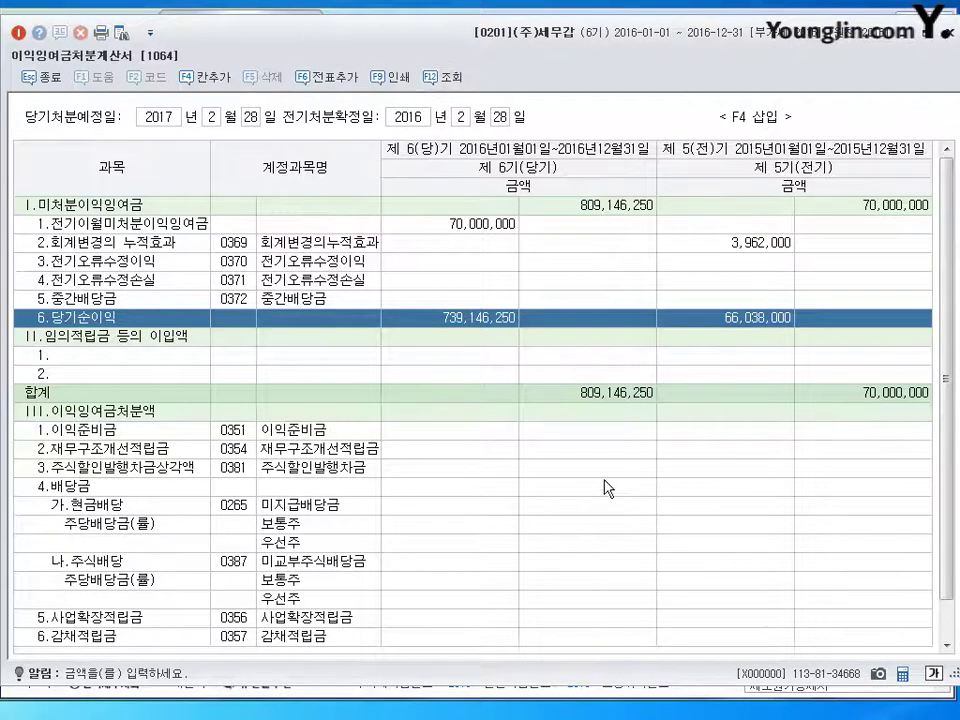
Step: Examine the current-year amount cells under 이익잉여금처분액, from 이익준비금 through 주식할인발행차금상각액 to 현금배당
click(450, 429)
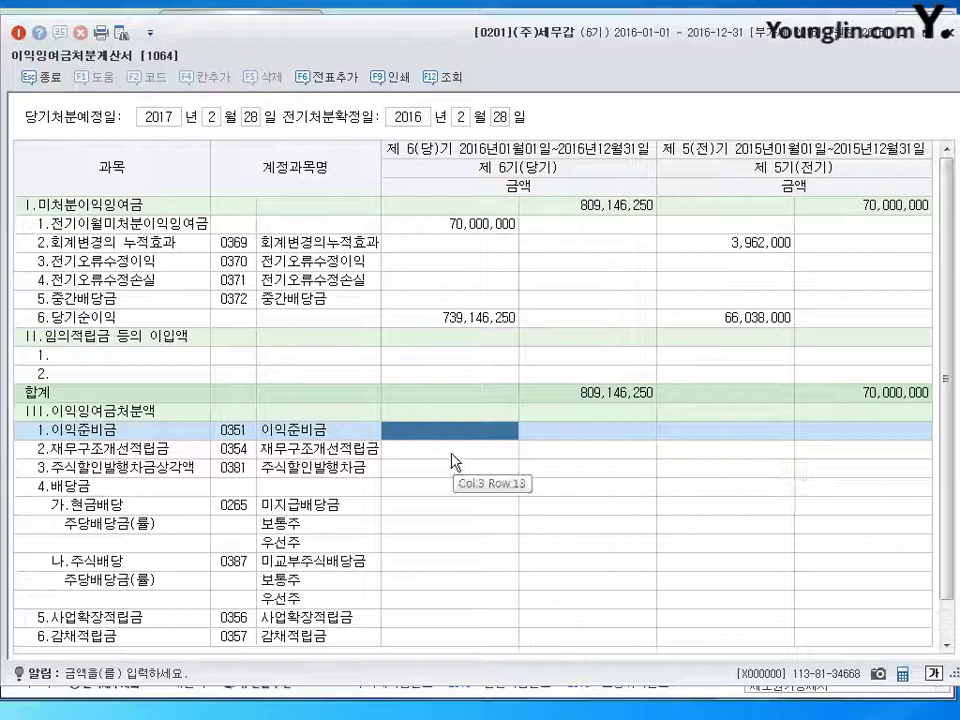
key(Down)
key(Down)
key(Down)
key(Down)
key(Down)
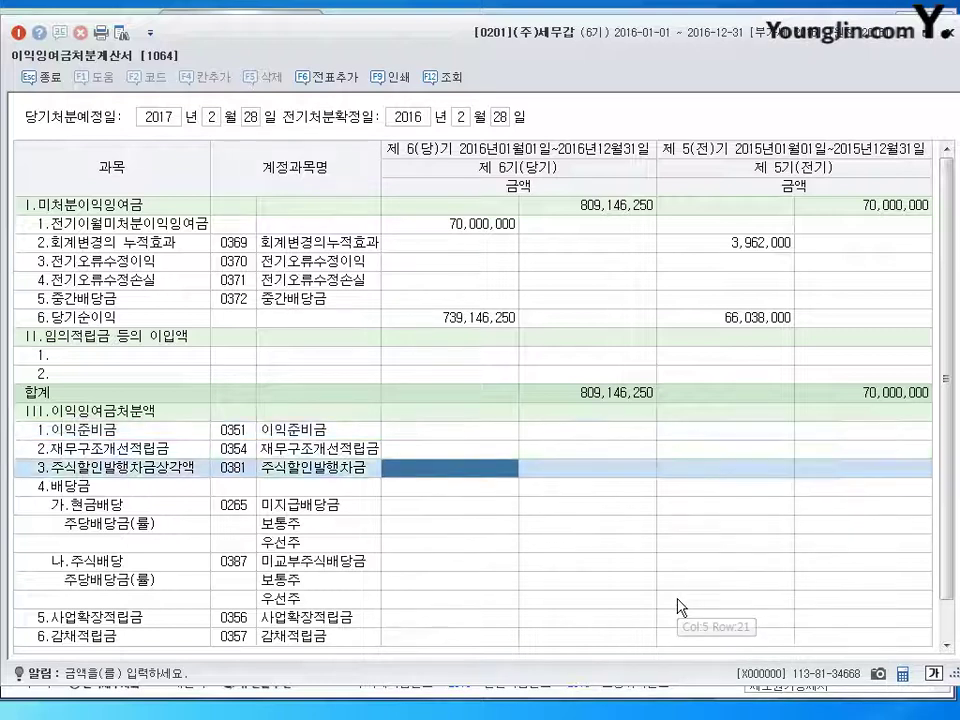
key(Up)
key(Up)
key(Up)
key(Up)
key(Up)
key(Up)
key(Up)
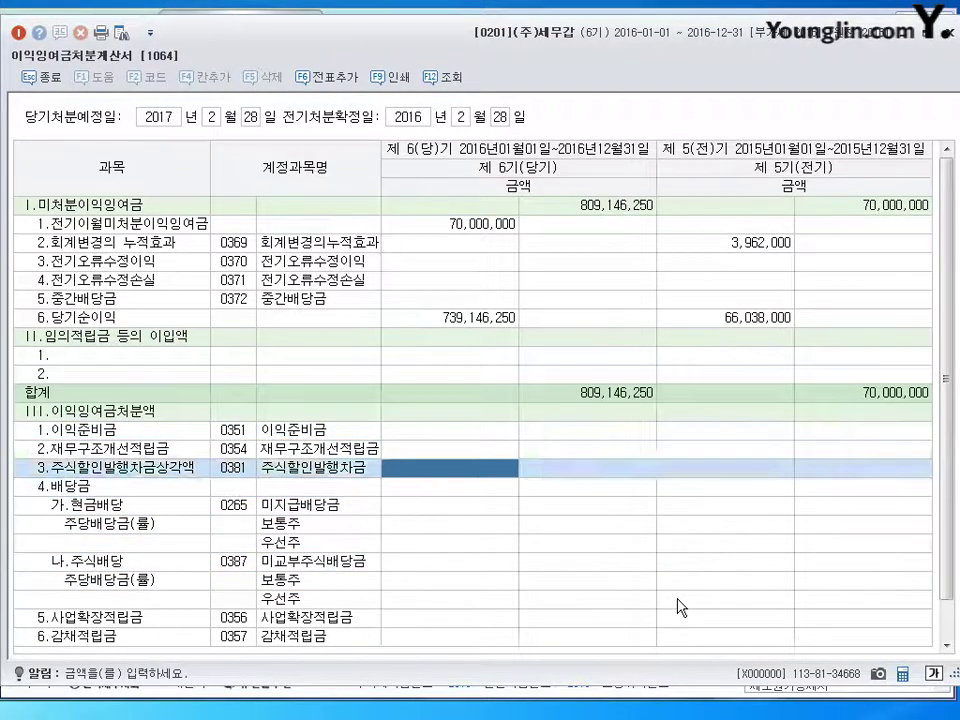
key(Down)
key(Down)
key(Down)
key(Down)
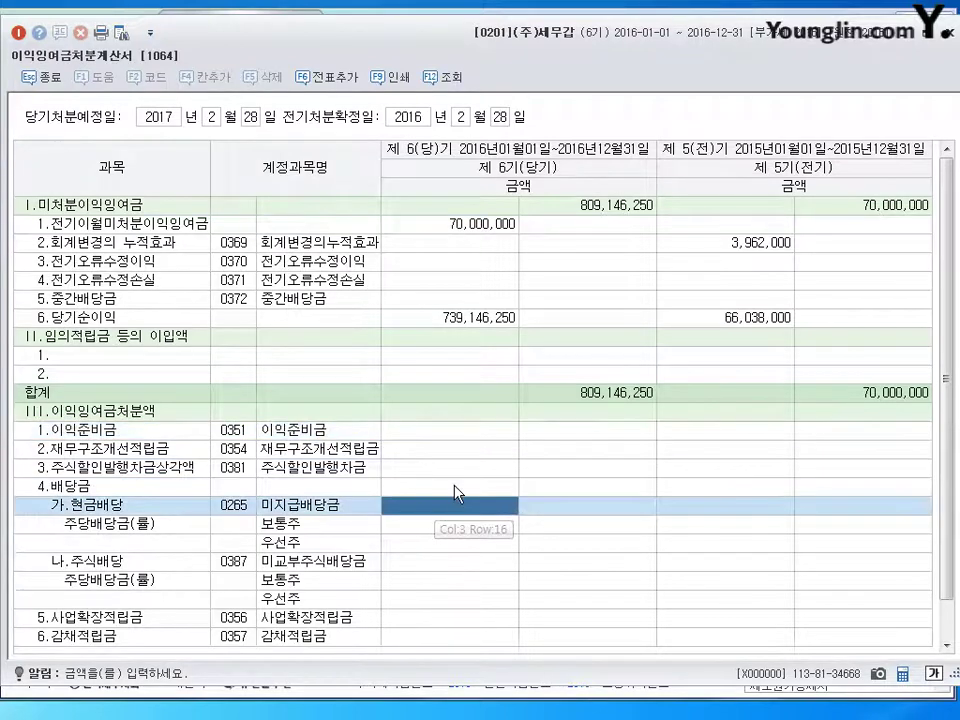
key(Up)
key(Up)
key(Up)
key(Up)
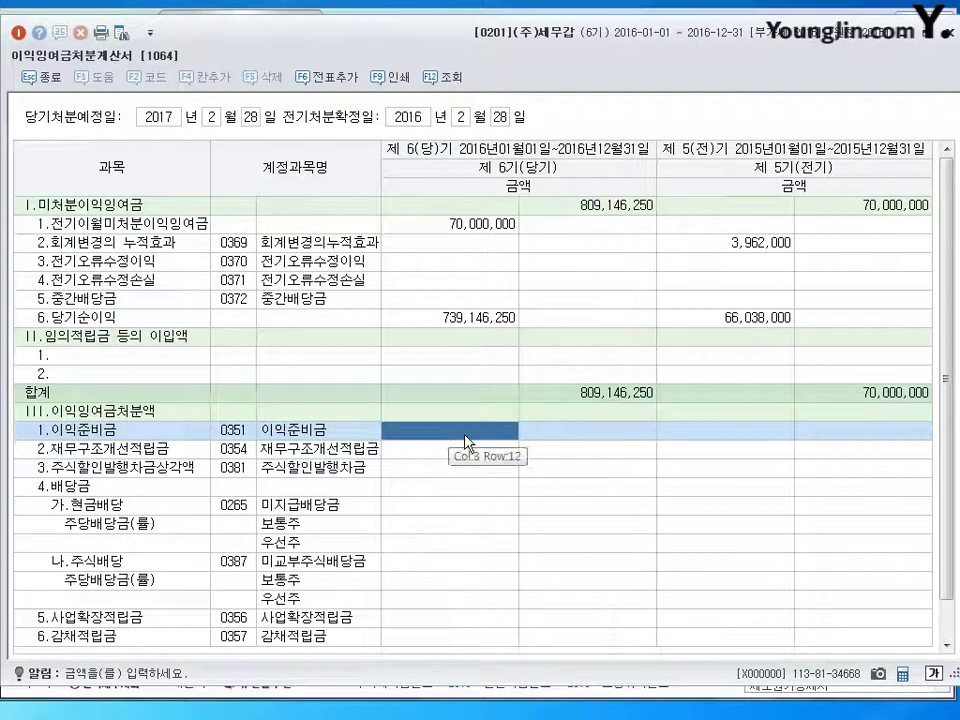
Step: Check the 임의적립금 등의 이입액 section, the 주식배당 per-share row, and the statement's final 차기이월미처분이익잉여금 line
click(280, 340)
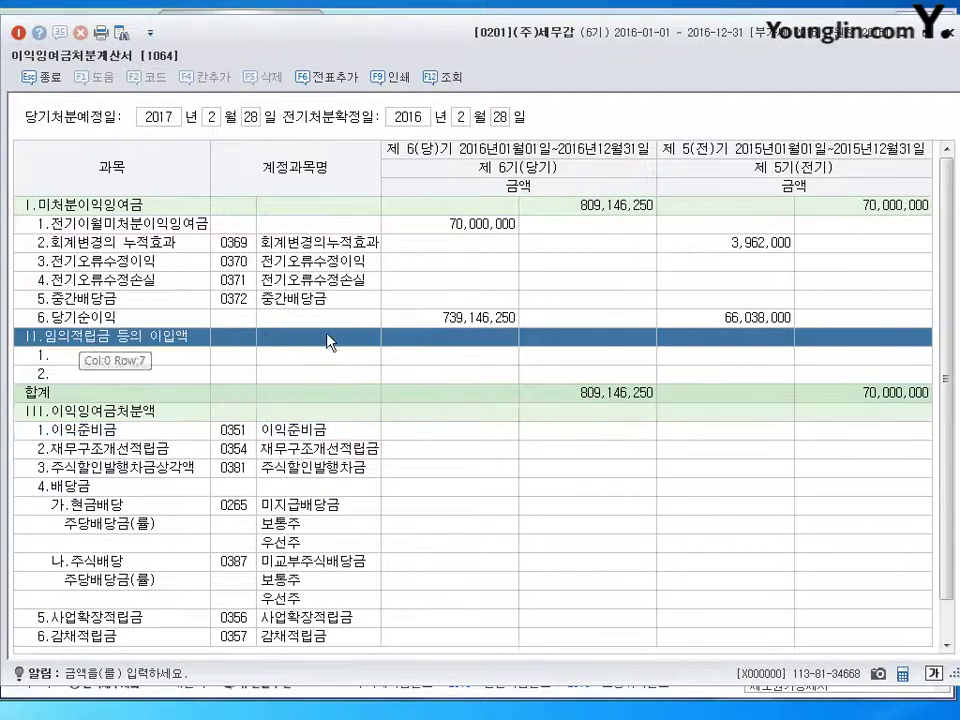
click(440, 582)
scroll(440, 597, down, 1)
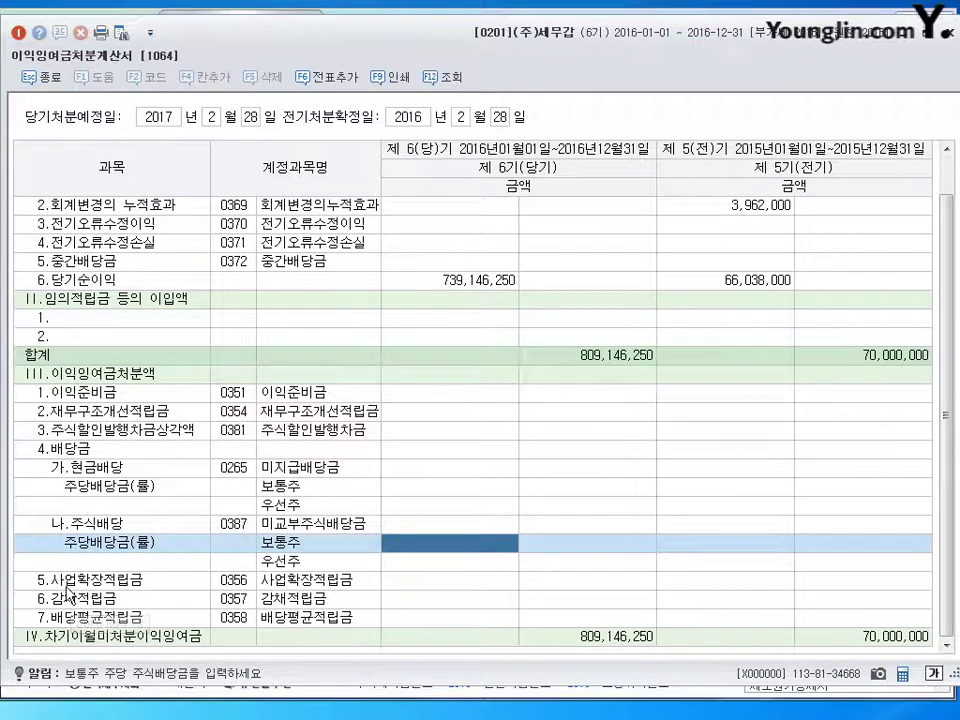
Step: Add the closing vouchers from the retained earnings appropriation statement to the general vouchers, acknowledge the message, and close the statement
key(Down)
key(Down)
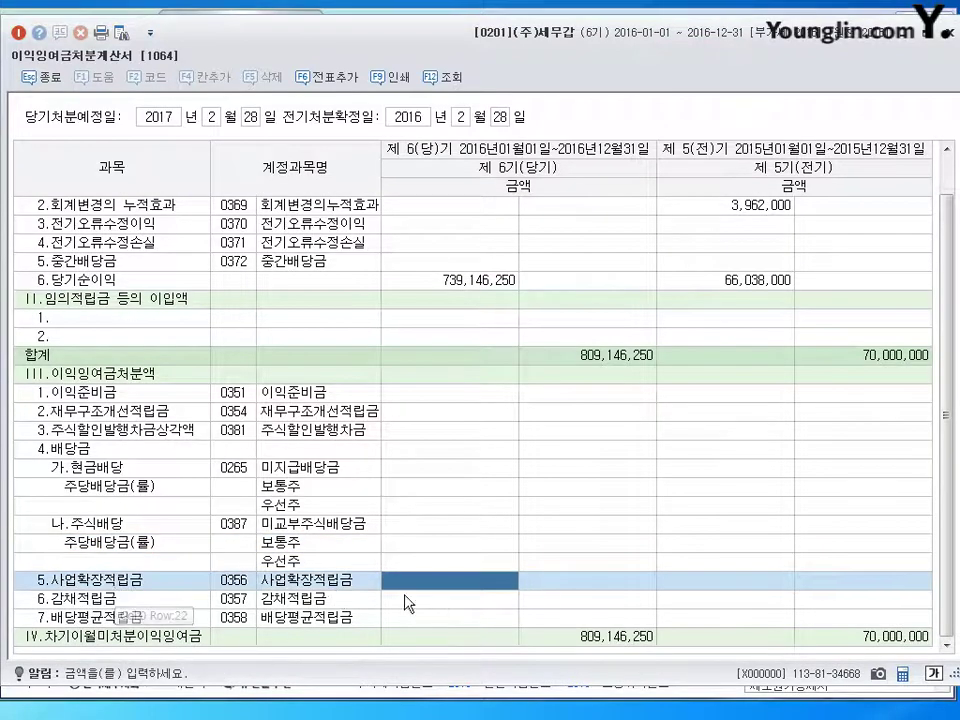
scroll(500, 595, up, 1)
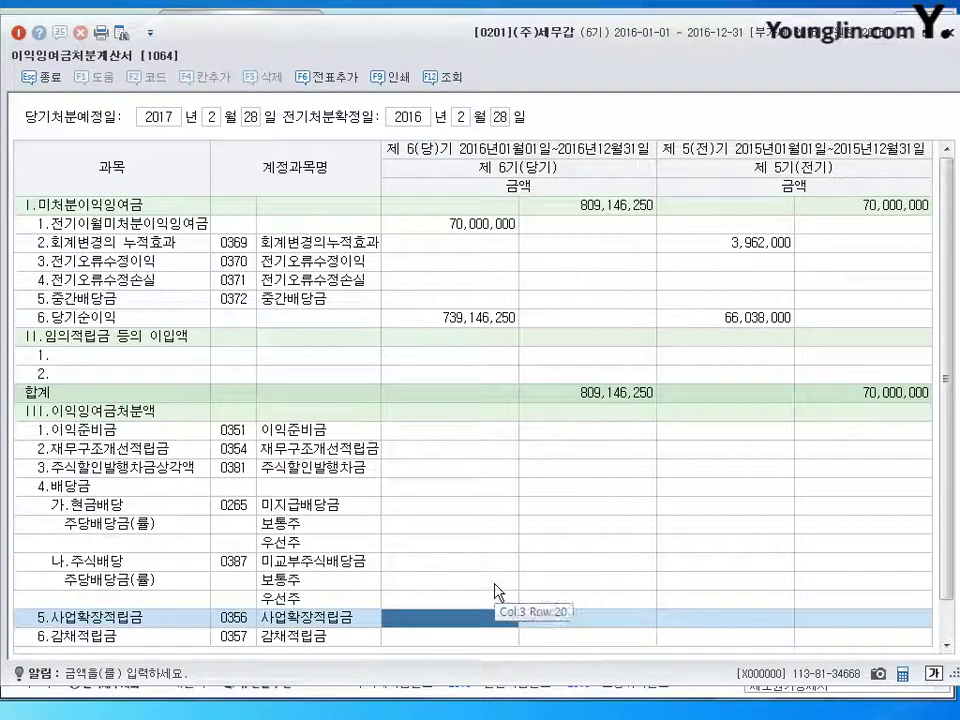
click(325, 77)
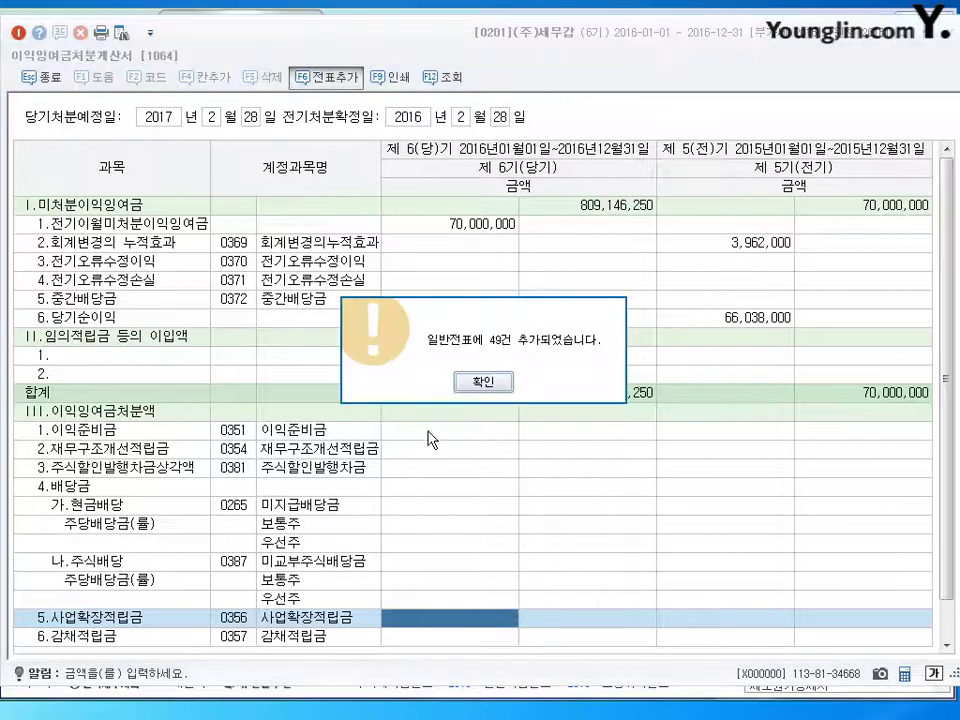
click(474, 389)
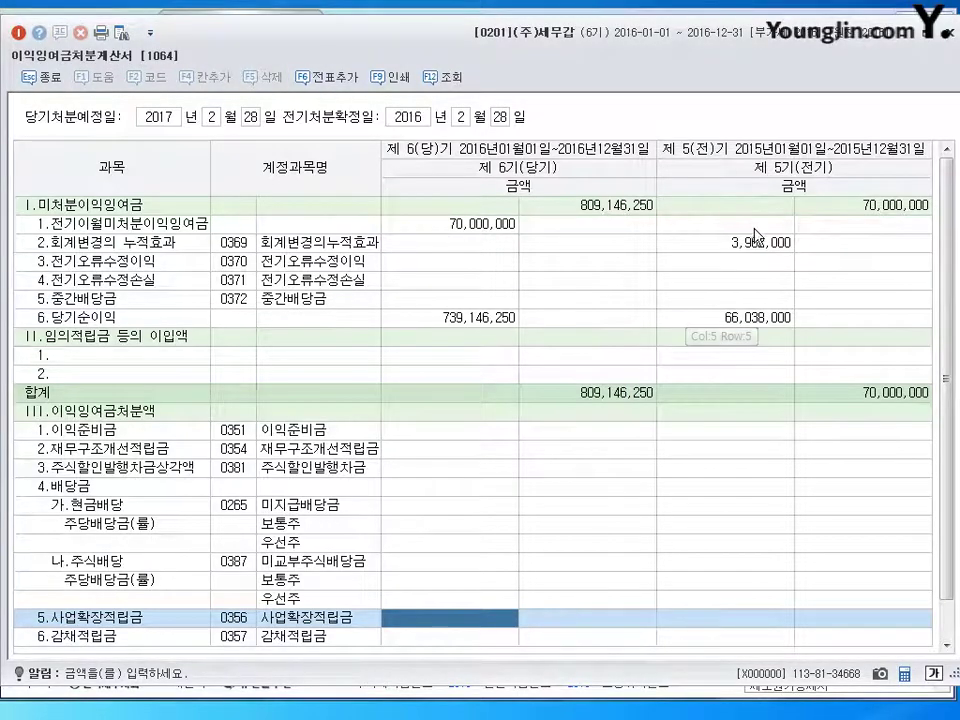
click(945, 27)
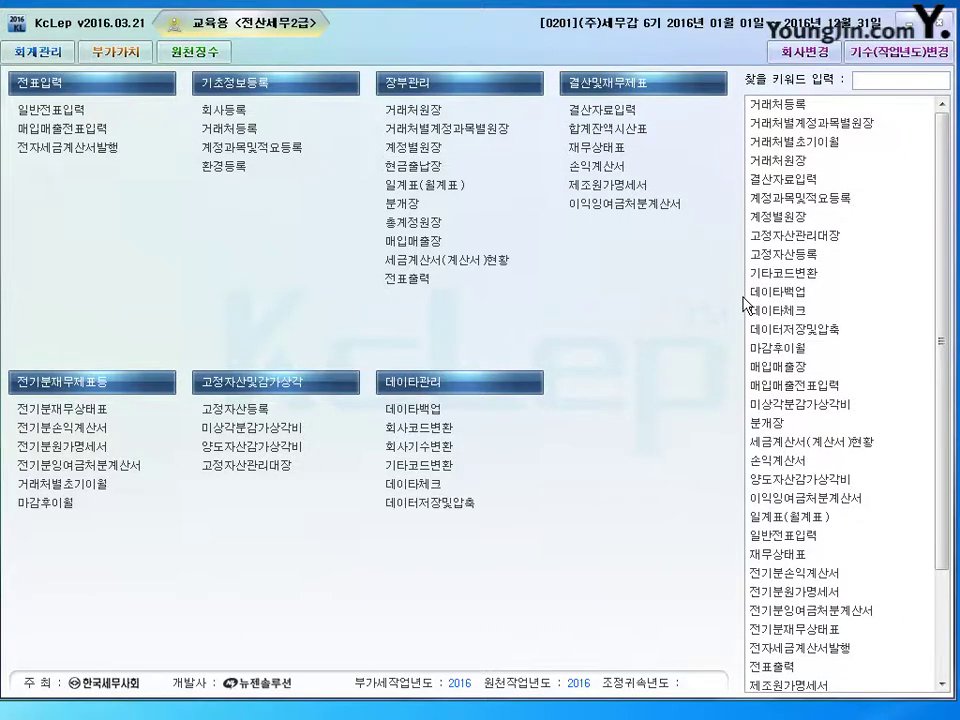
Step: Display the general vouchers for December 31, 2016, check the expense-side 손익 line and the final 미처분이익잉여금 line, and close the window
text(3)
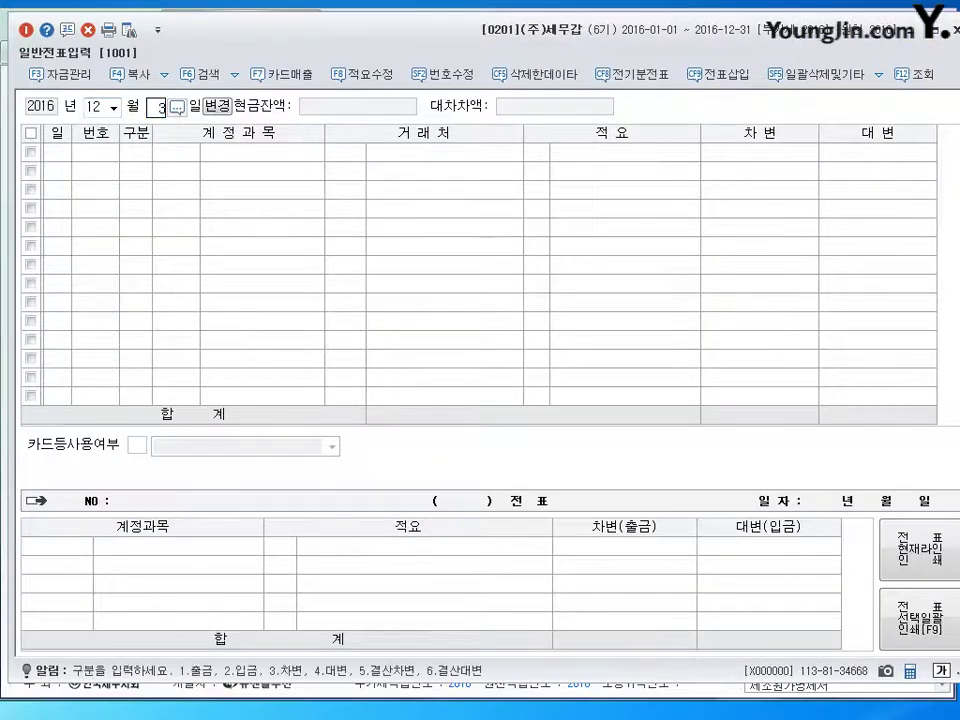
text(1)
scroll(216, 330, up, 1)
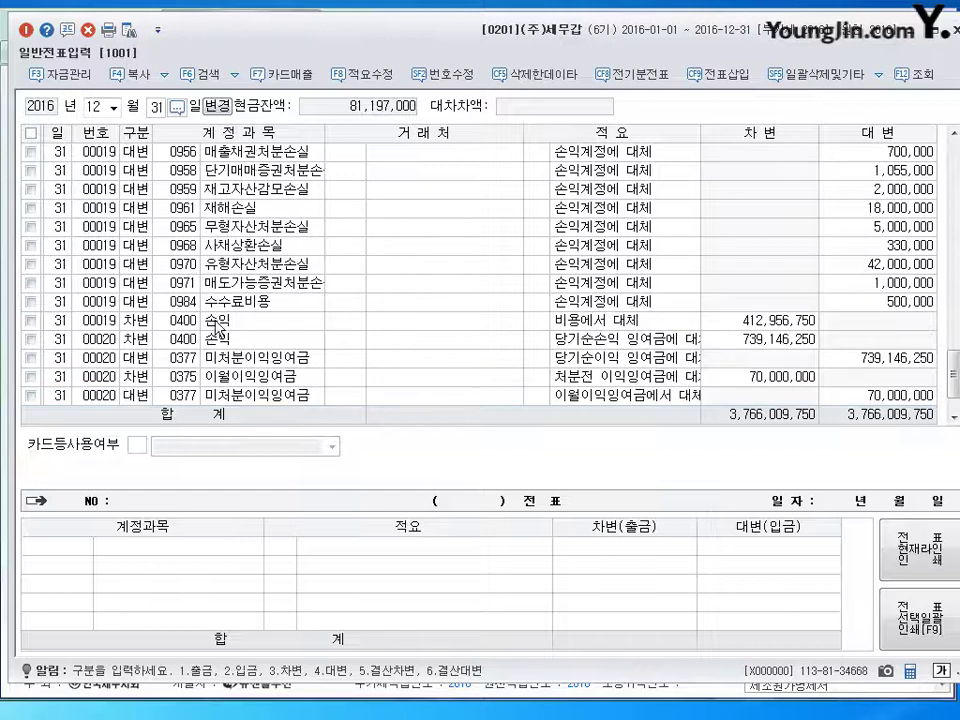
click(211, 322)
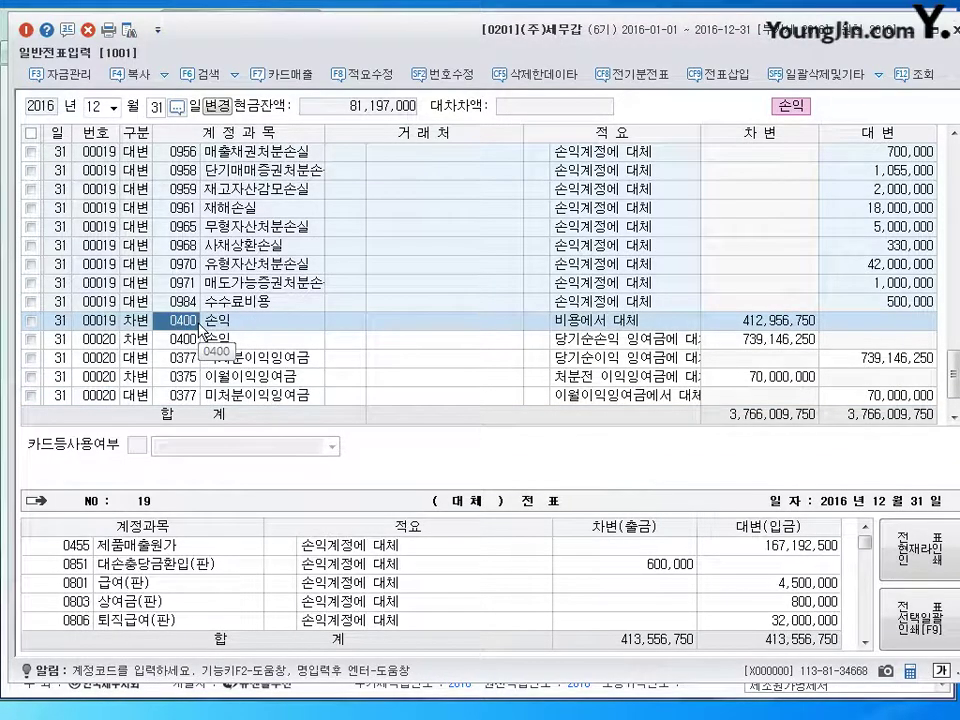
scroll(200, 330, down, 1)
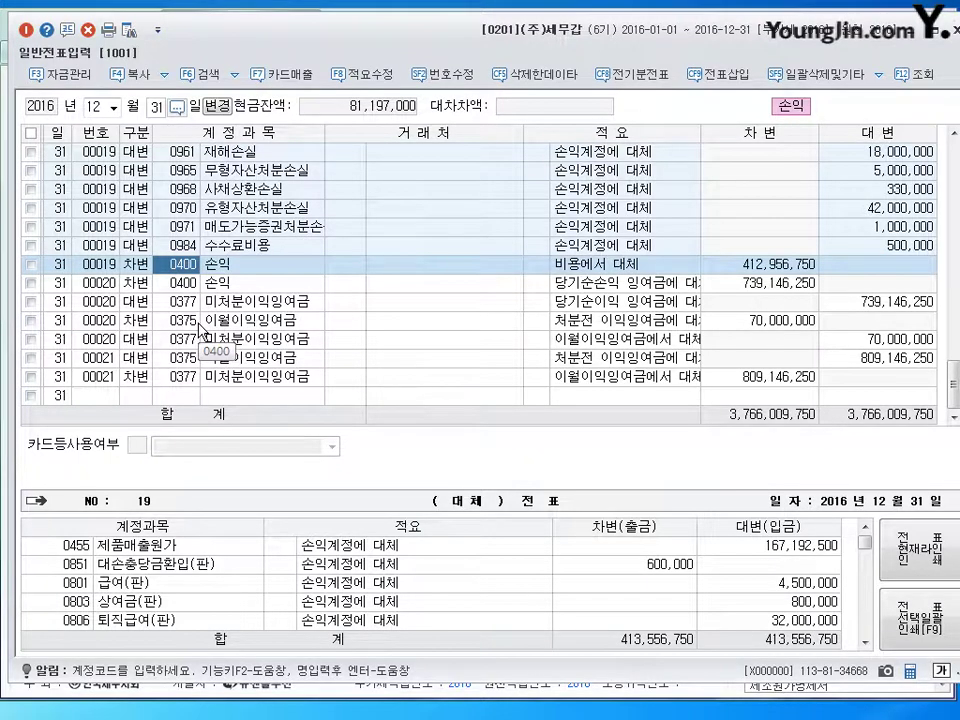
scroll(203, 330, up, 1)
scroll(203, 330, down, 1)
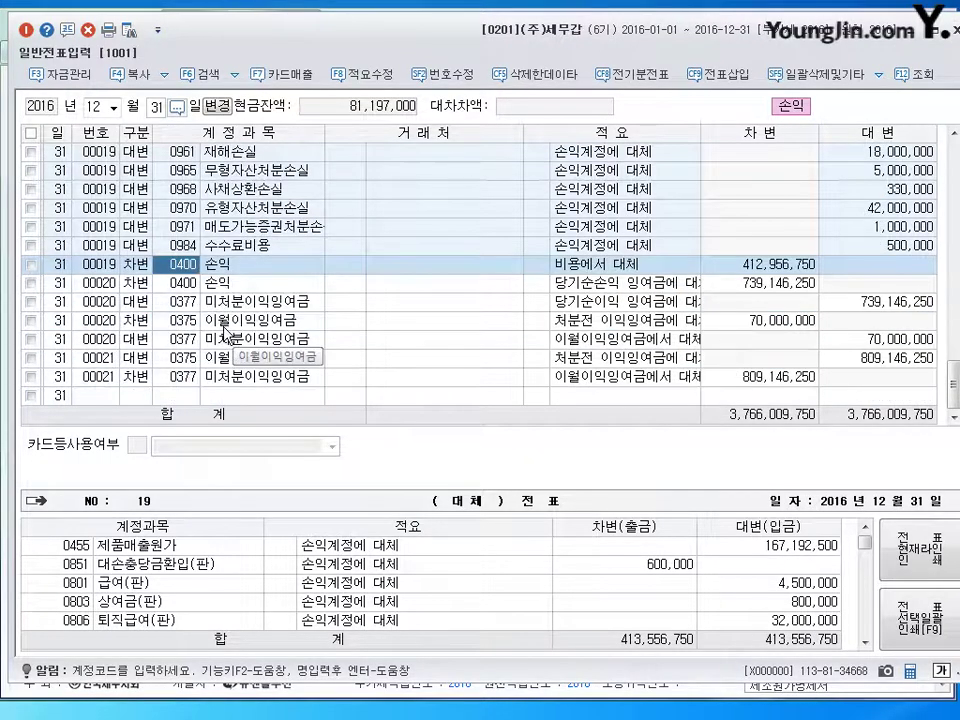
click(256, 384)
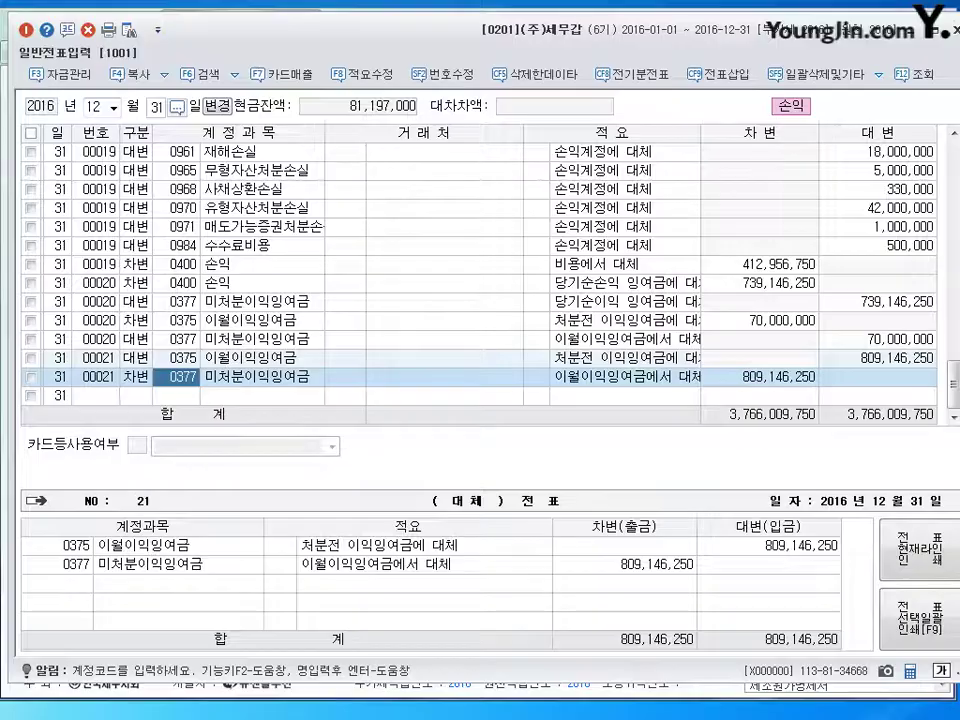
key(Escape)
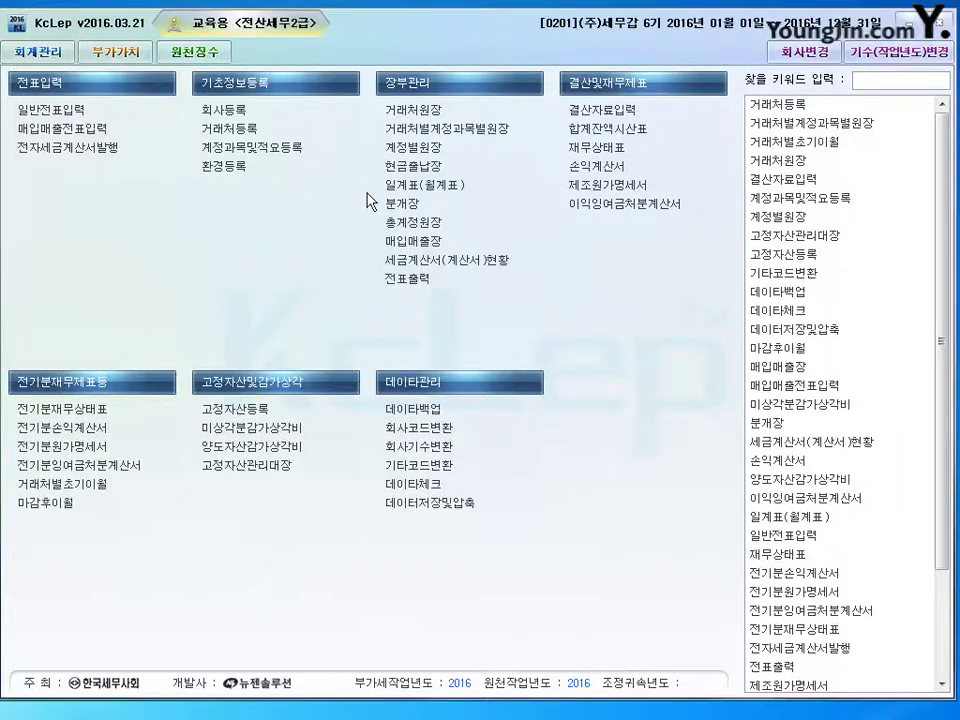
Step: Reopen the general vouchers for December 31, 2016 and check the 미처분이익잉여금 and 손익 lines near the end of the list
key(Return)
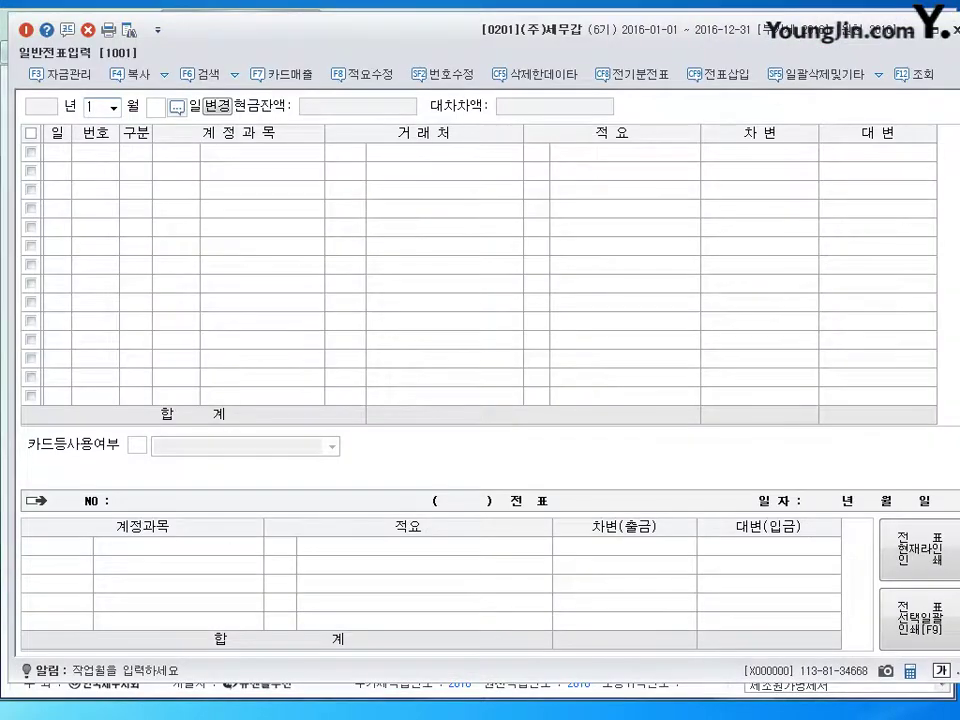
text(12)
key(Return)
text(31)
key(Return)
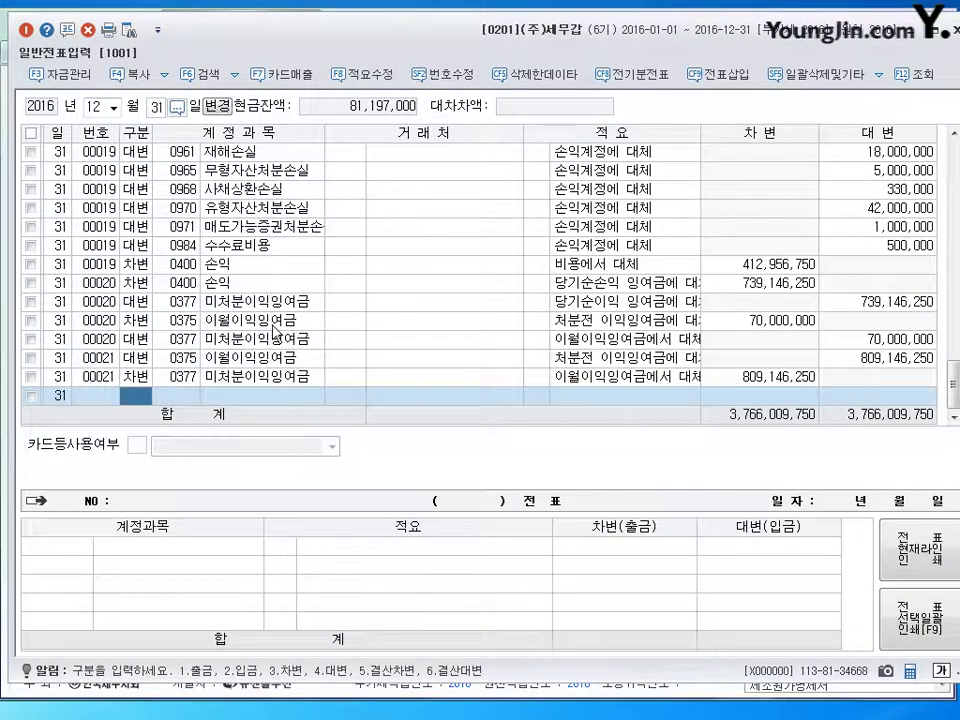
click(255, 301)
click(251, 280)
click(249, 265)
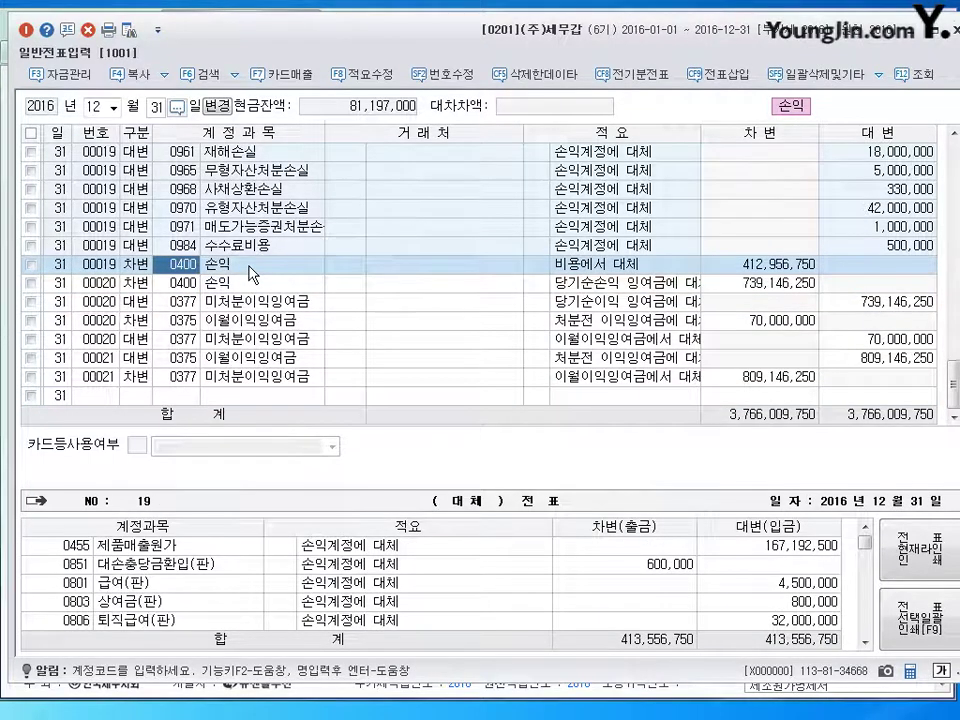
Step: Review the entries transferring revenue to the income summary, selecting the 손익 line described as 수익에서 대체 in voucher 00018
scroll(249, 272, up, 5)
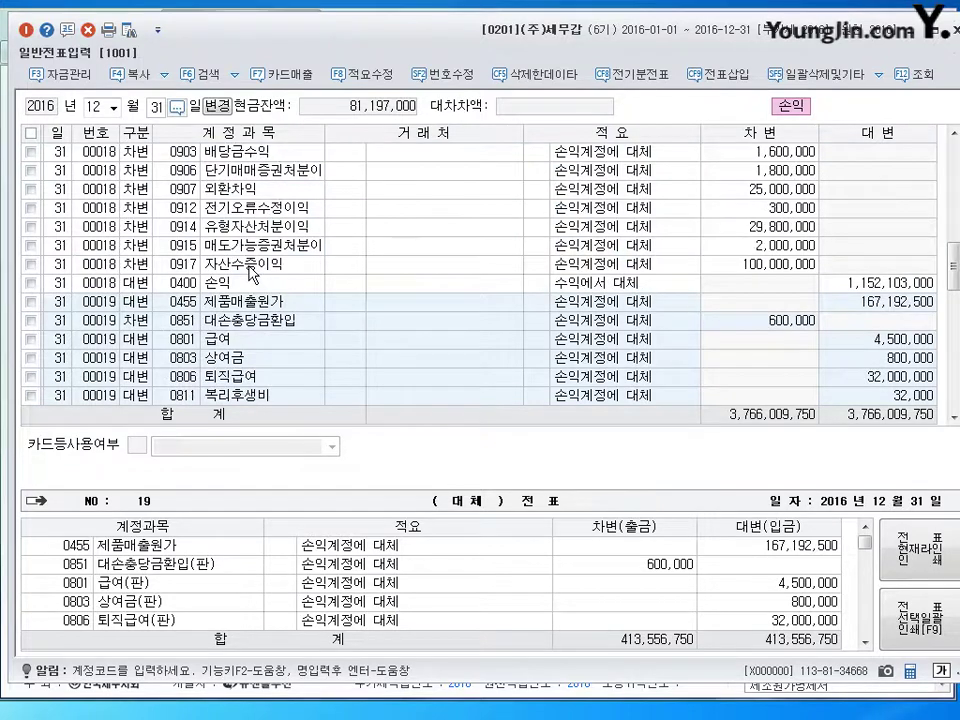
scroll(249, 272, up, 10)
scroll(190, 210, down, 4)
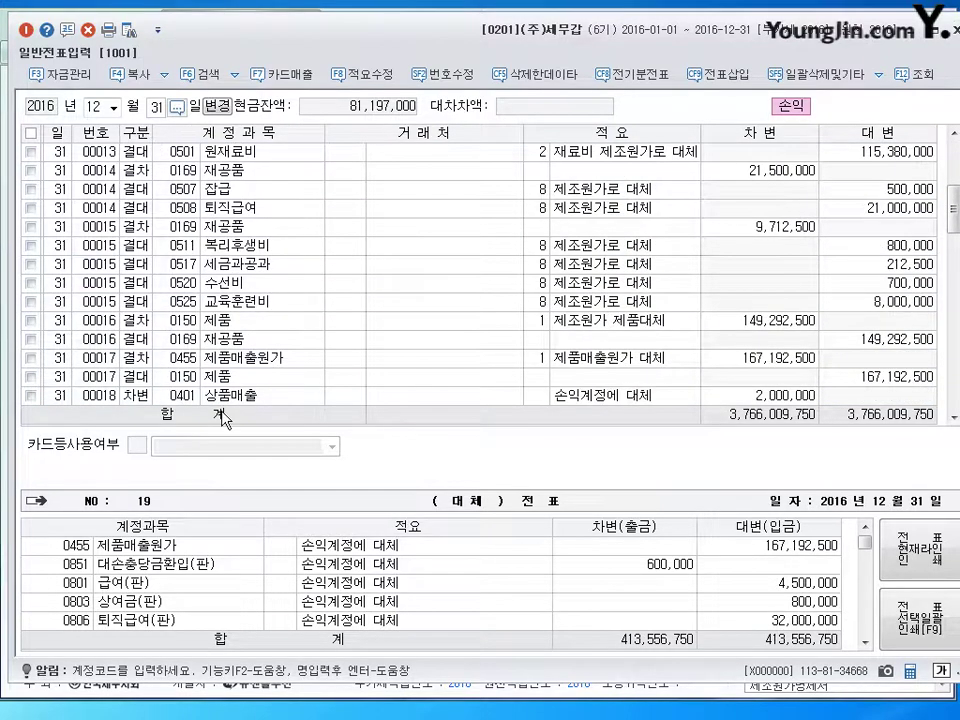
scroll(228, 280, down, 4)
scroll(232, 285, down, 1)
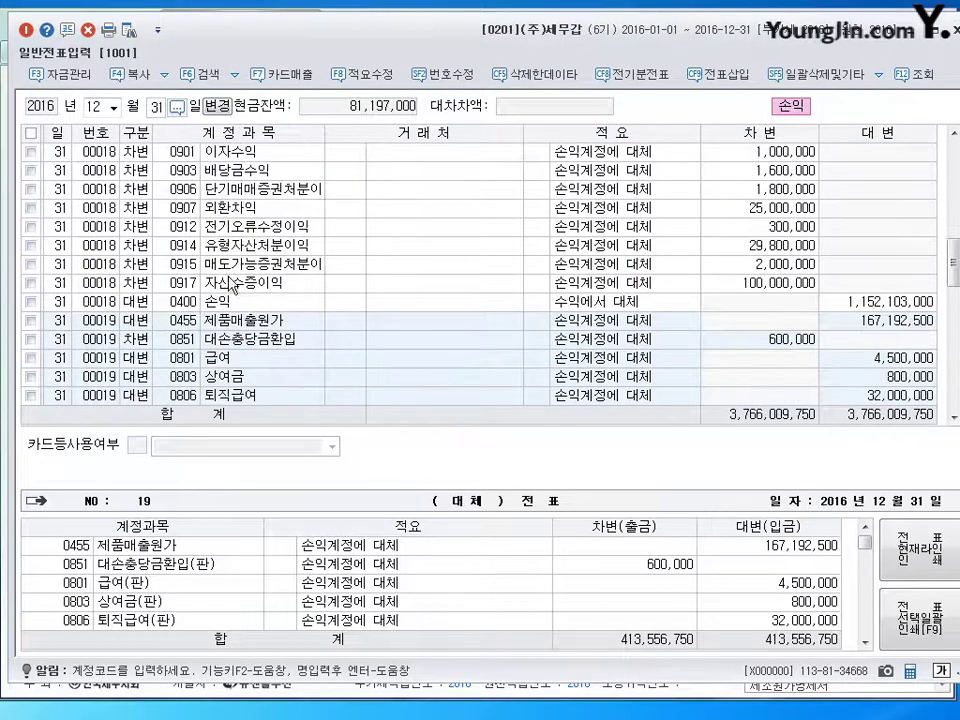
scroll(230, 285, down, 3)
click(200, 245)
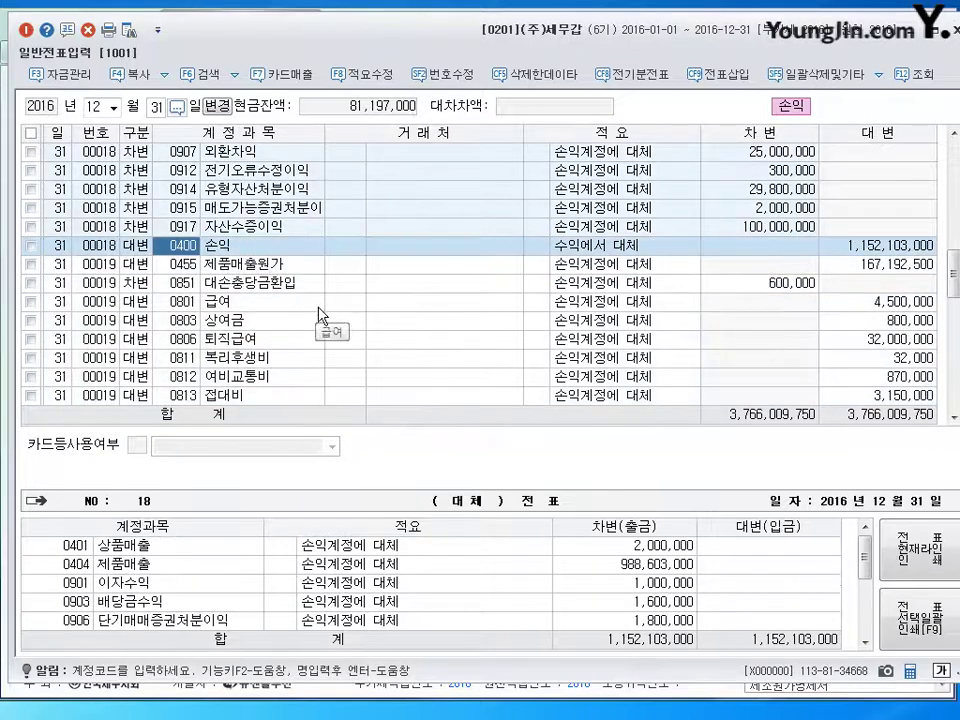
scroll(235, 300, up, 4)
scroll(270, 295, down, 3)
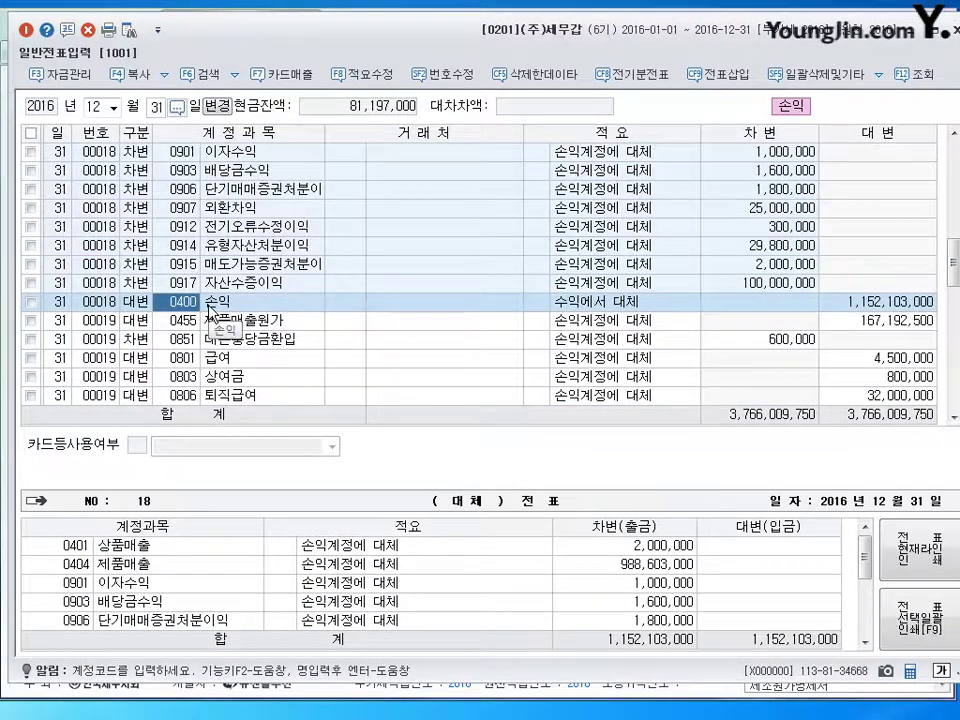
Step: Compare the 손익 lines of vouchers 00019 and 00020, check voucher 00020's 미처분이익잉여금 and 이월이익잉여금 lines, and close the window
scroll(215, 312, down, 10)
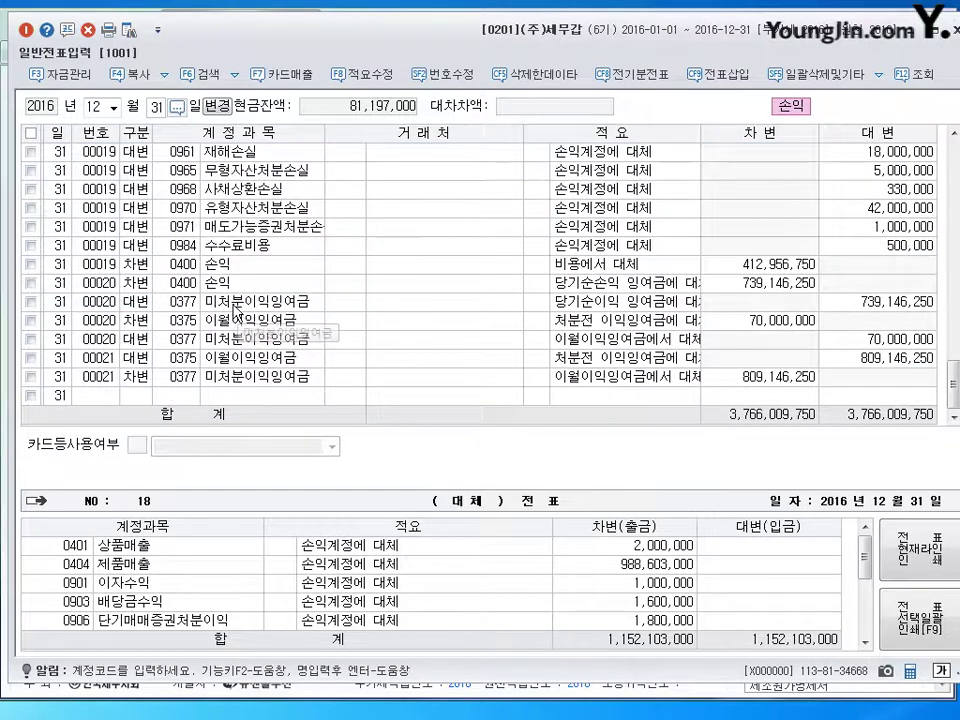
click(230, 264)
click(235, 283)
click(230, 264)
click(238, 285)
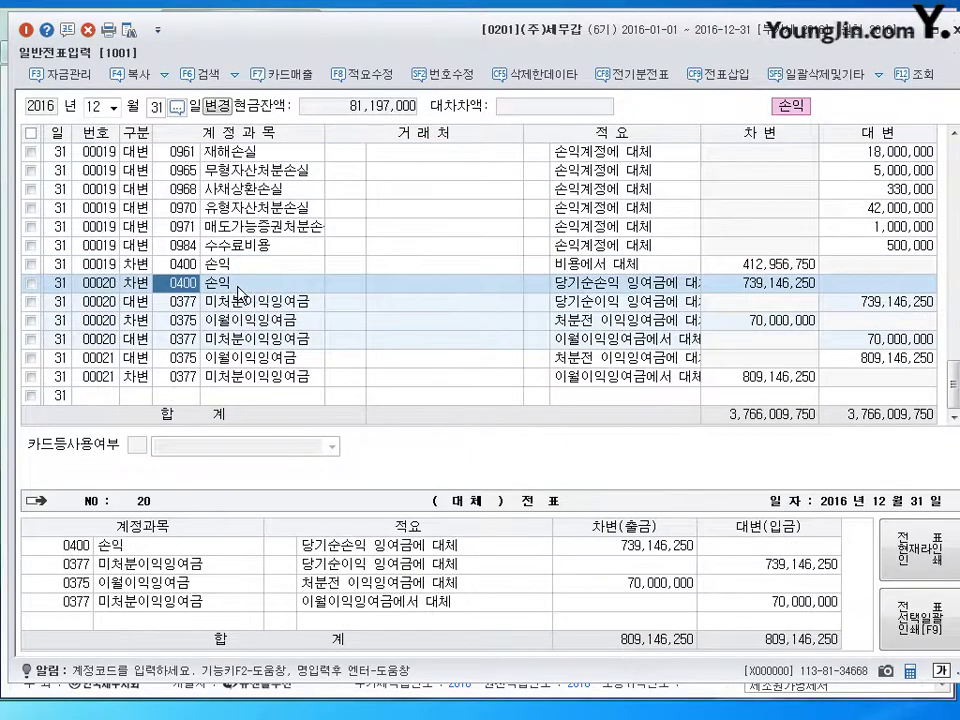
click(240, 305)
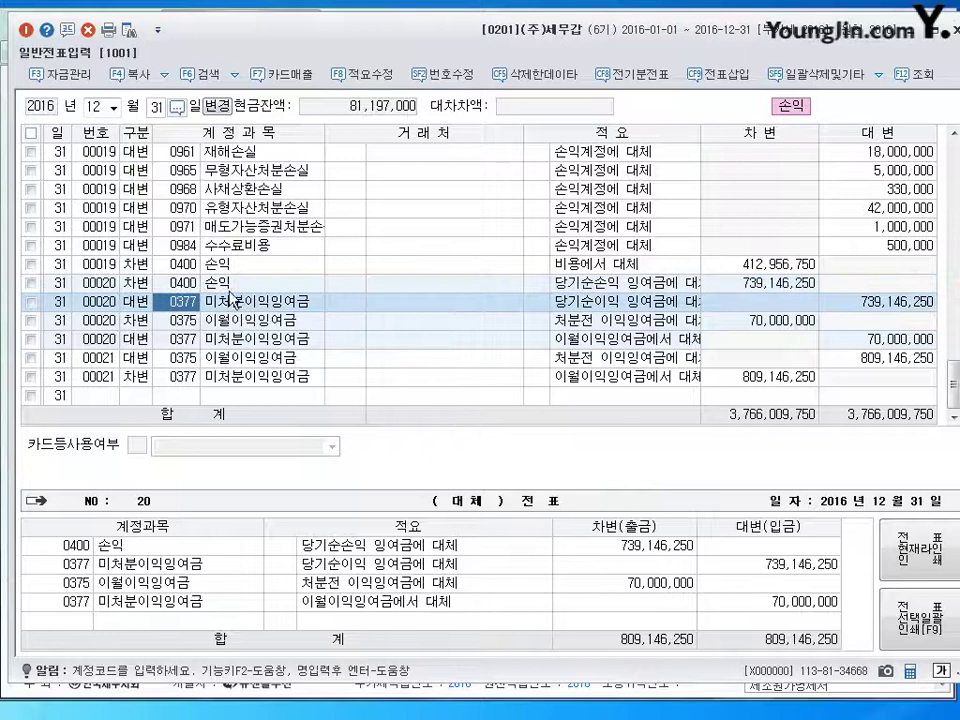
click(236, 280)
click(236, 271)
click(237, 302)
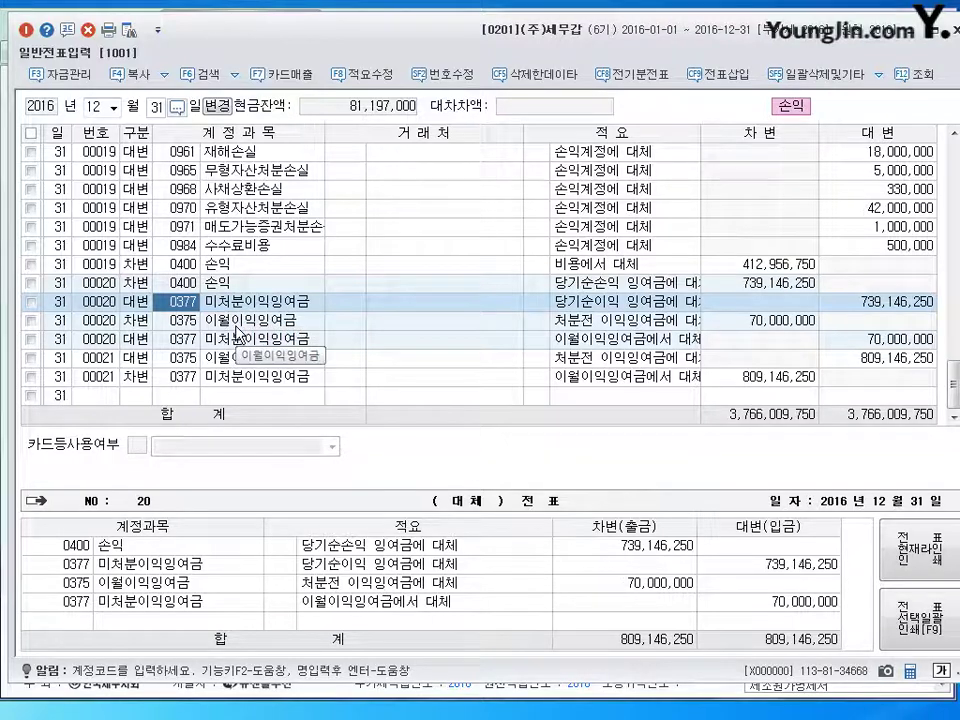
click(239, 314)
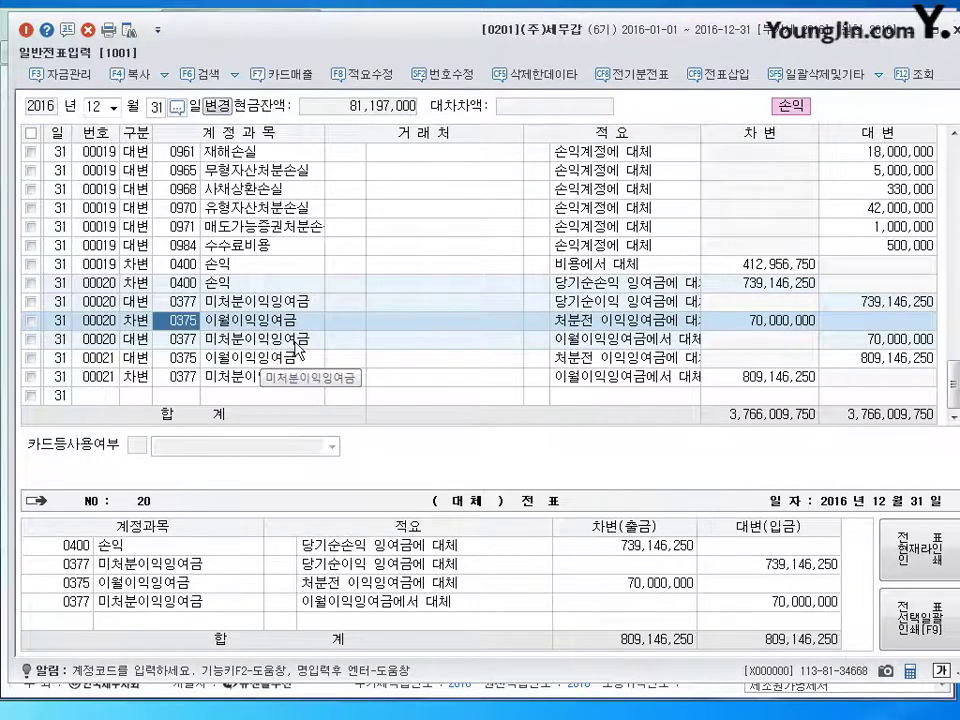
key(Escape)
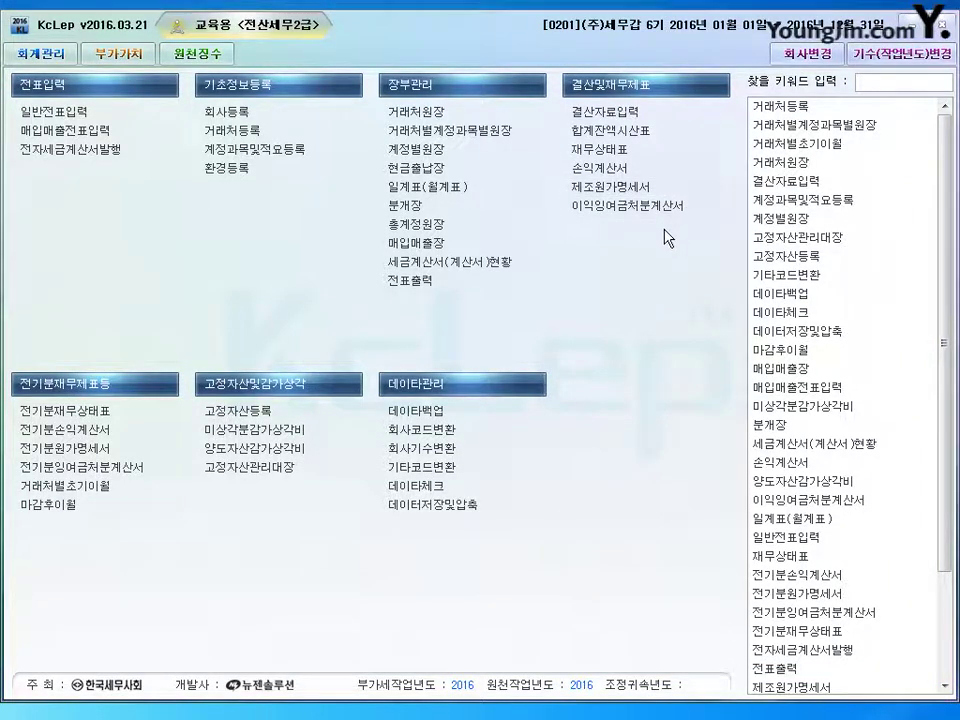
Step: Display the balance sheet (재무상태표) for December 2016, dismiss the difference message, check the 미처분이익잉여금 row, and close it
click(614, 206)
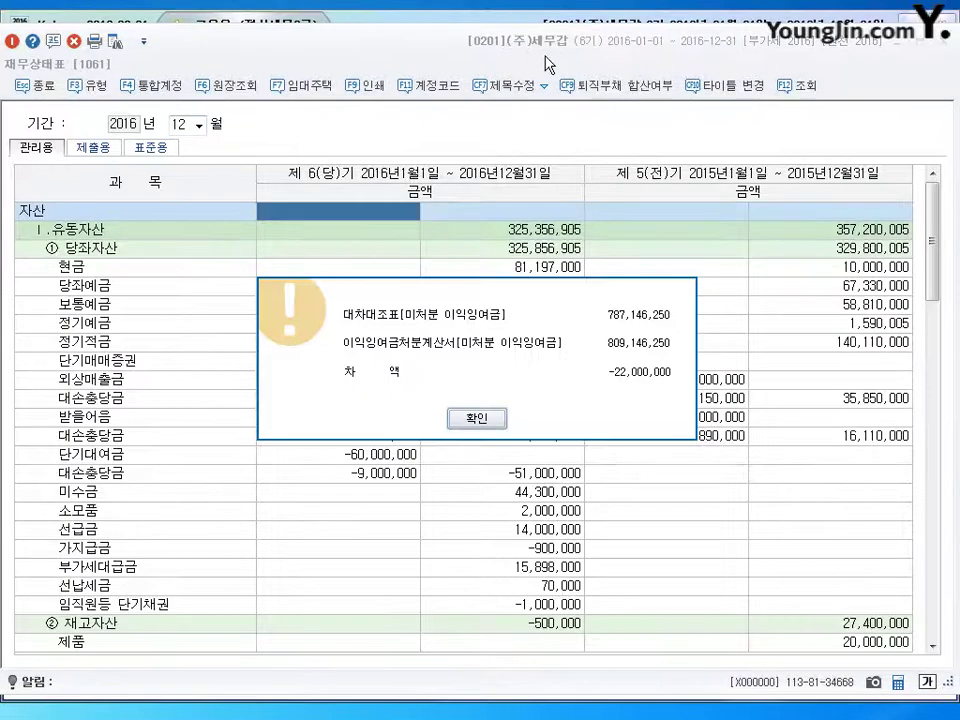
click(492, 422)
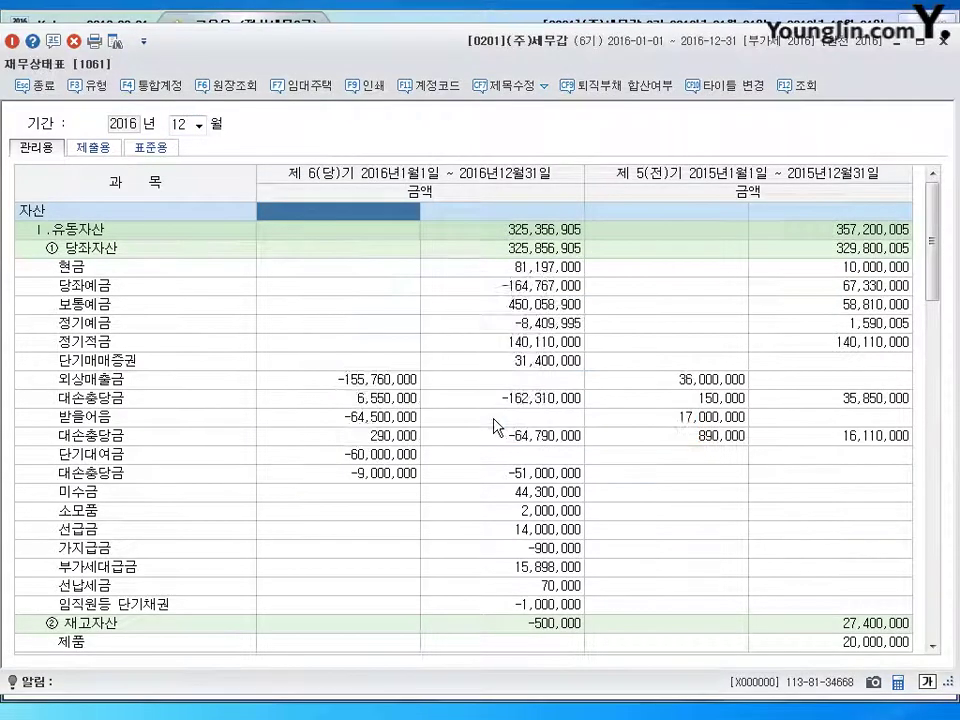
scroll(493, 425, down, 15)
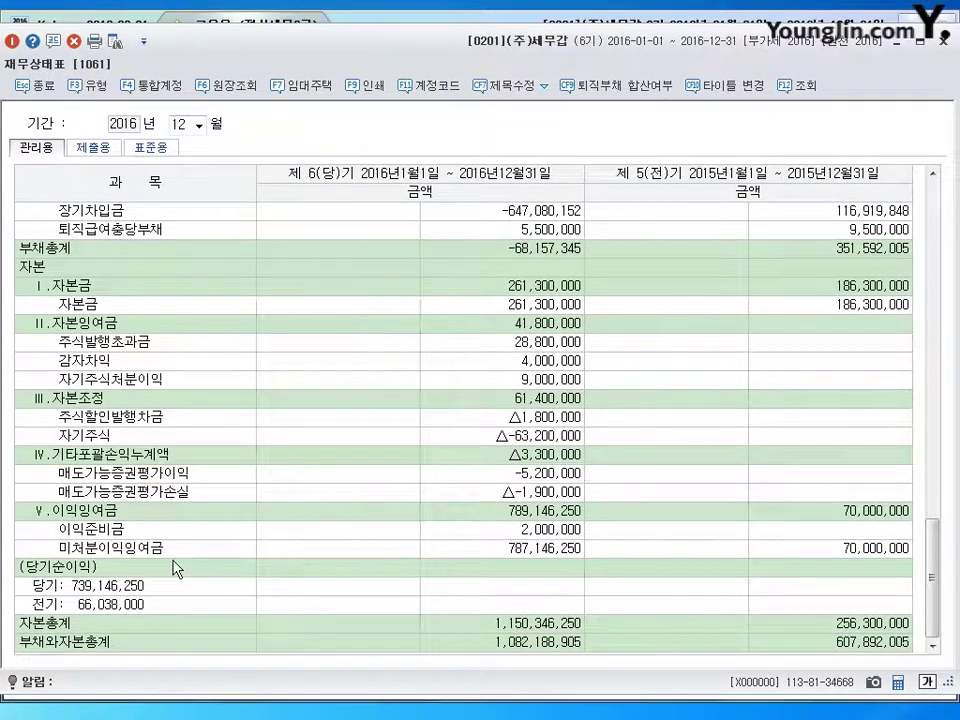
click(520, 548)
click(943, 41)
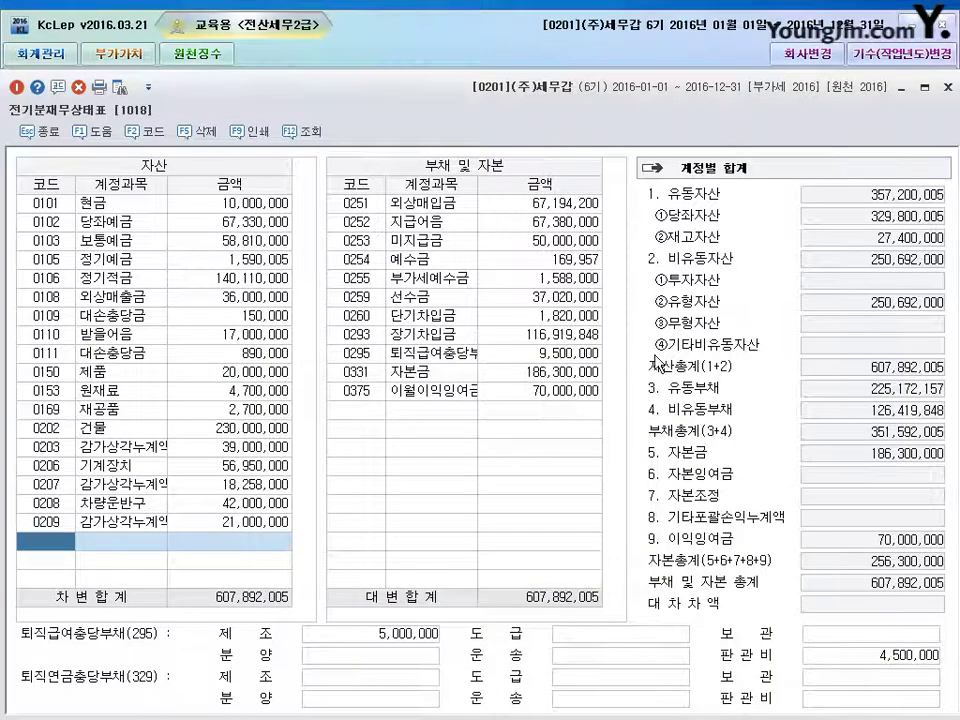
Step: Check the 이월이익잉여금 account (0375) in the prior-period balance sheet (전기분재무상태표) and close it
click(436, 392)
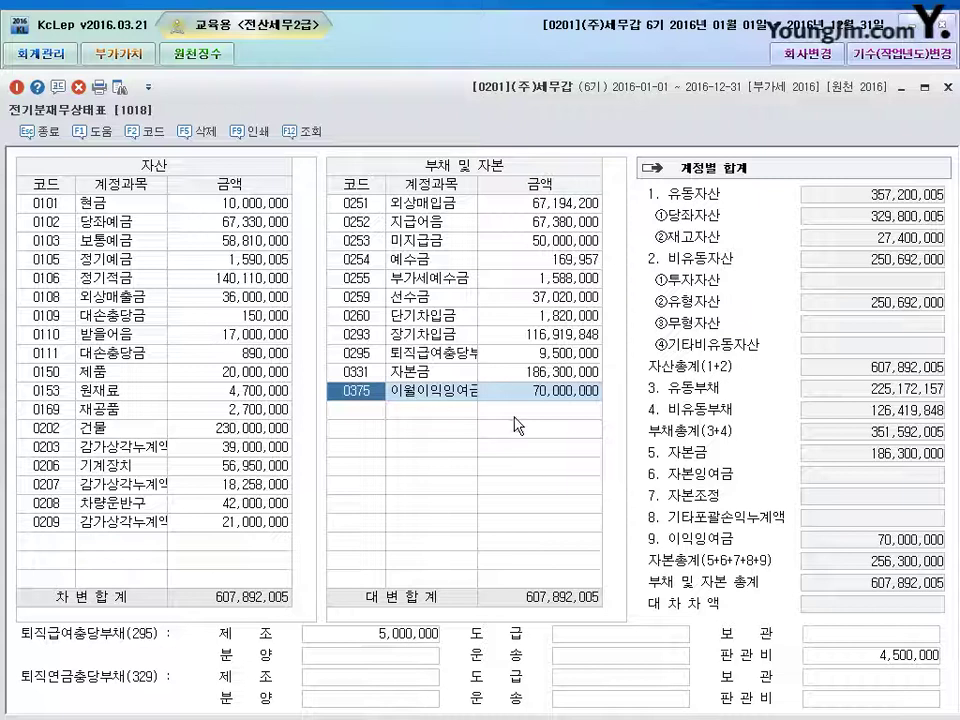
click(952, 87)
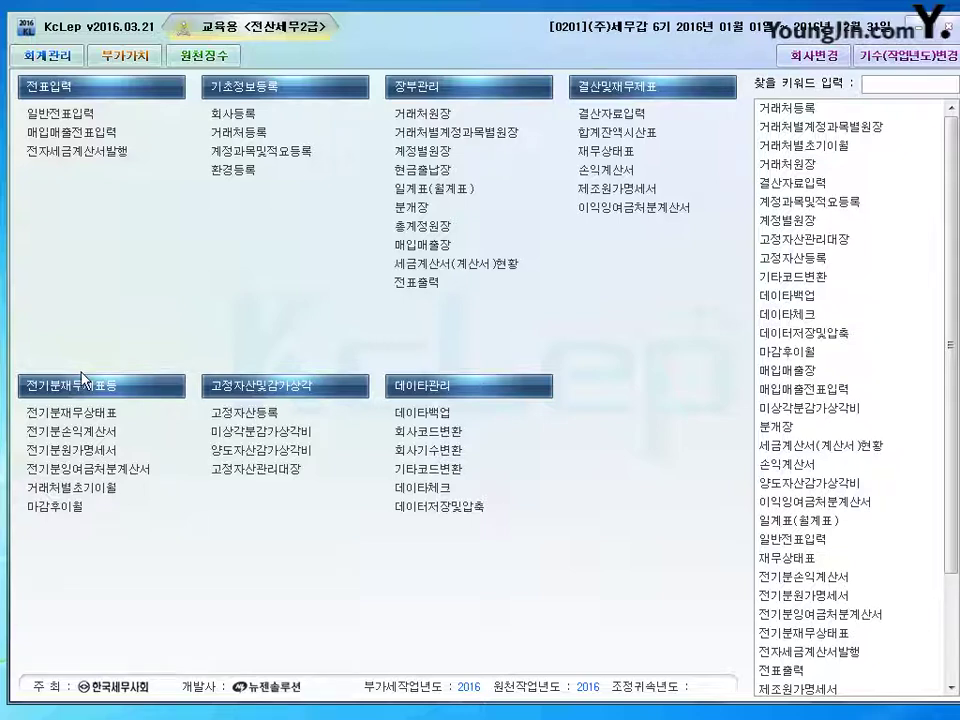
Step: Open 마감후이월 in a maximized window, view the closing and carry-forward settings, and close it without running the closing
click(477, 504)
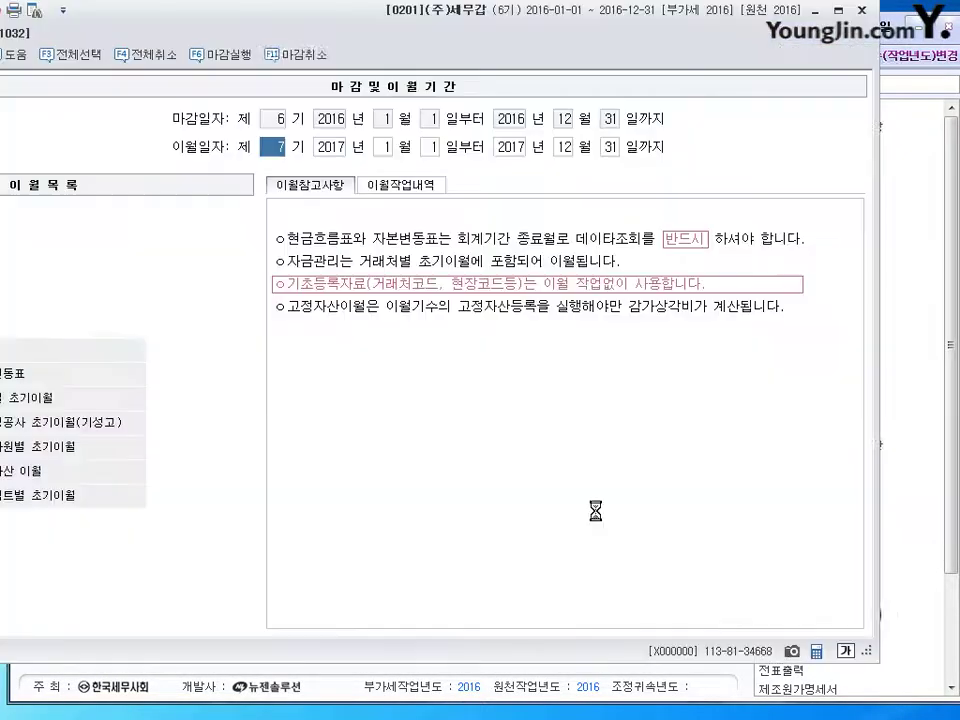
double_click(545, 15)
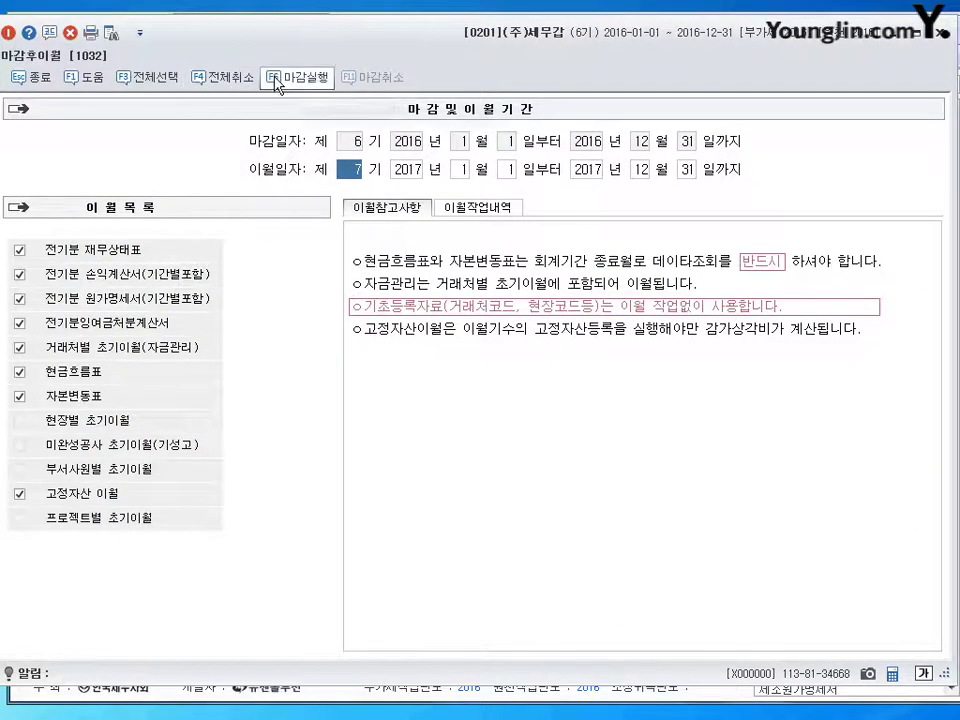
click(940, 33)
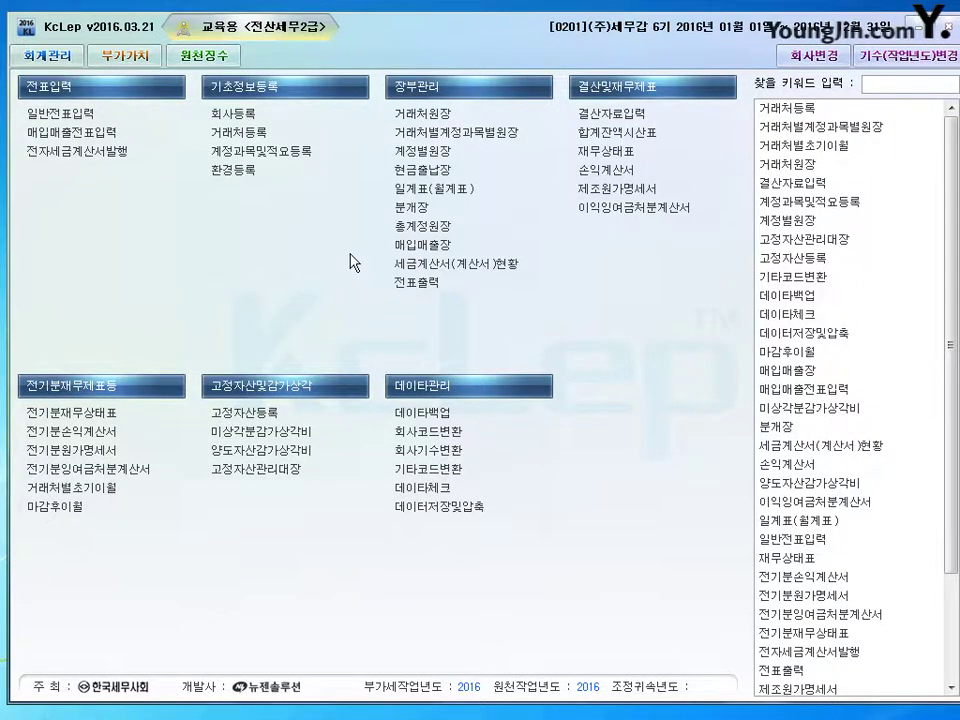
Step: Switch to the textbook document and find the closing-adjustment exercises for company 0201, (주)세무갑
click(232, 113)
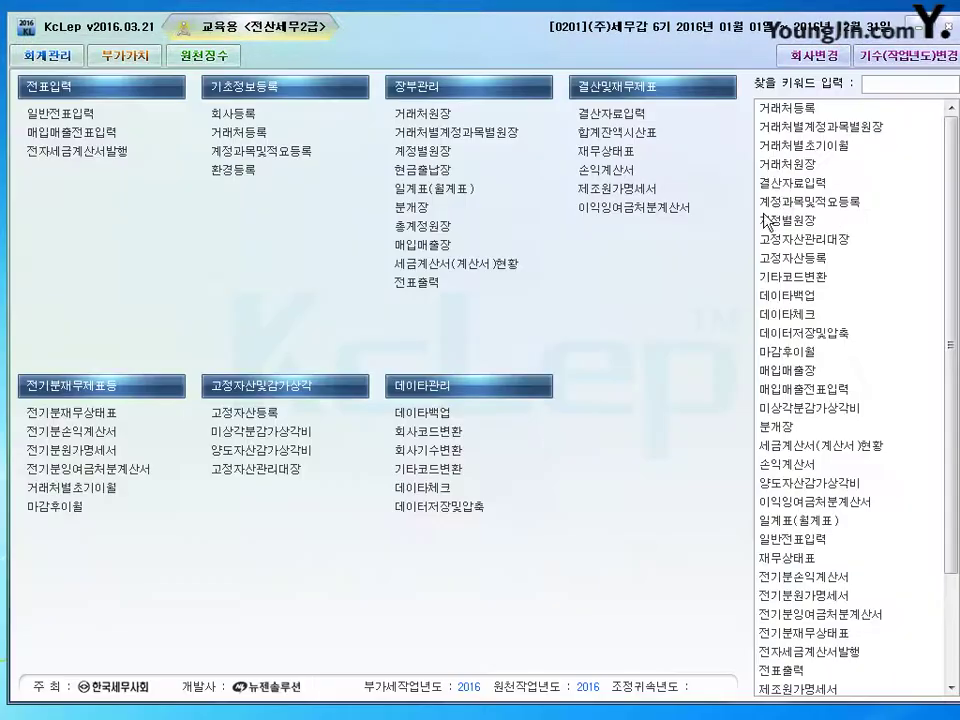
click(948, 86)
click(60, 718)
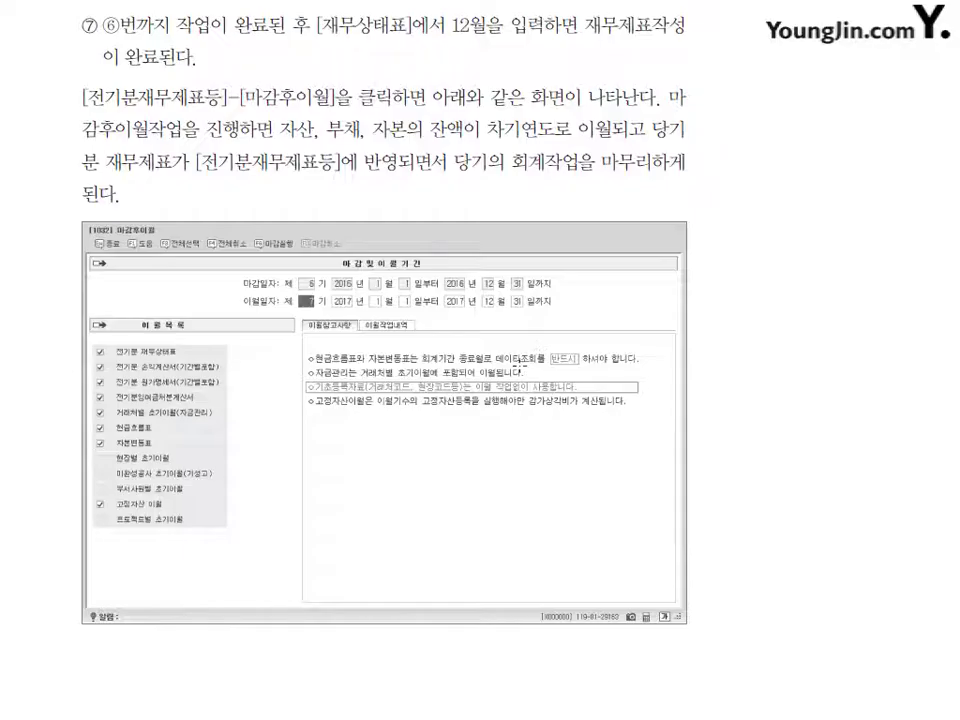
scroll(527, 411, down, 15)
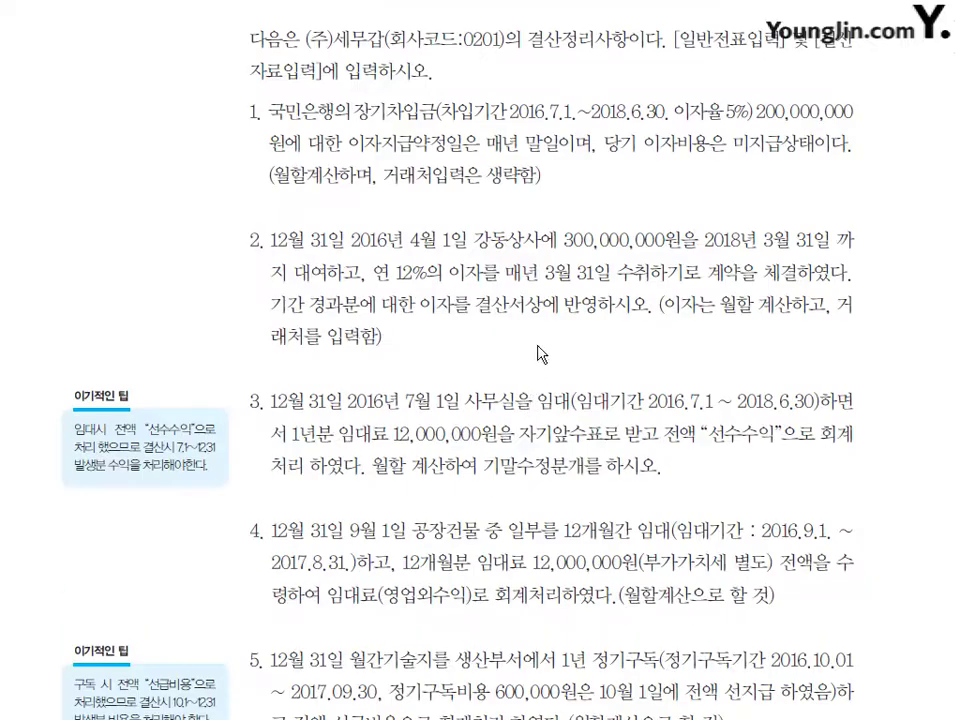
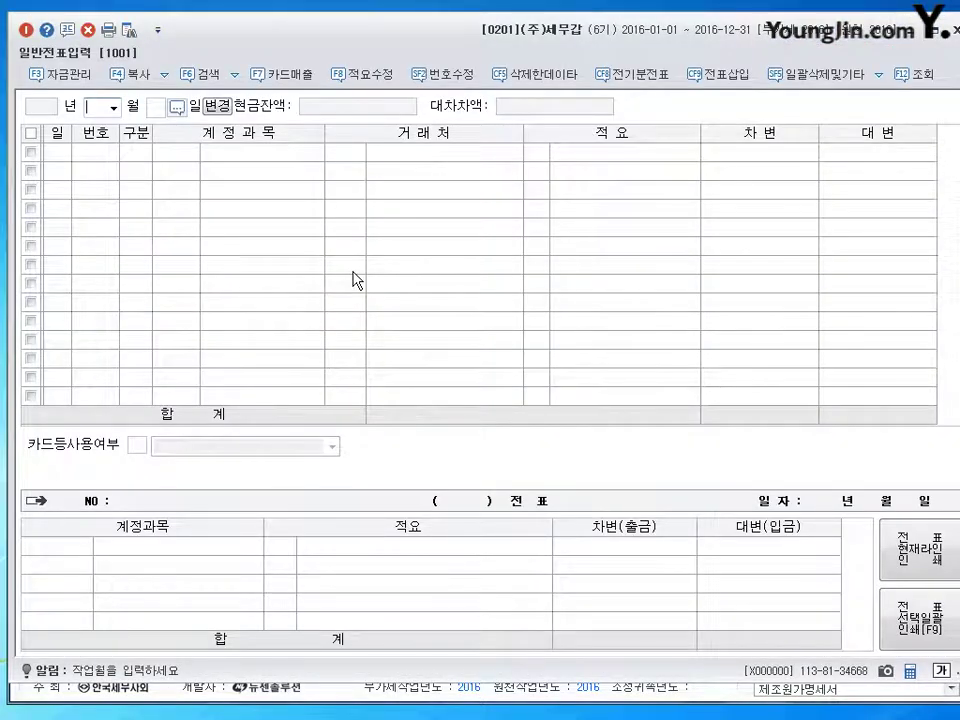
Step: Display the general vouchers (일반전표입력) dated December 31, 2016, and close the window
text(1231)
key(Return)
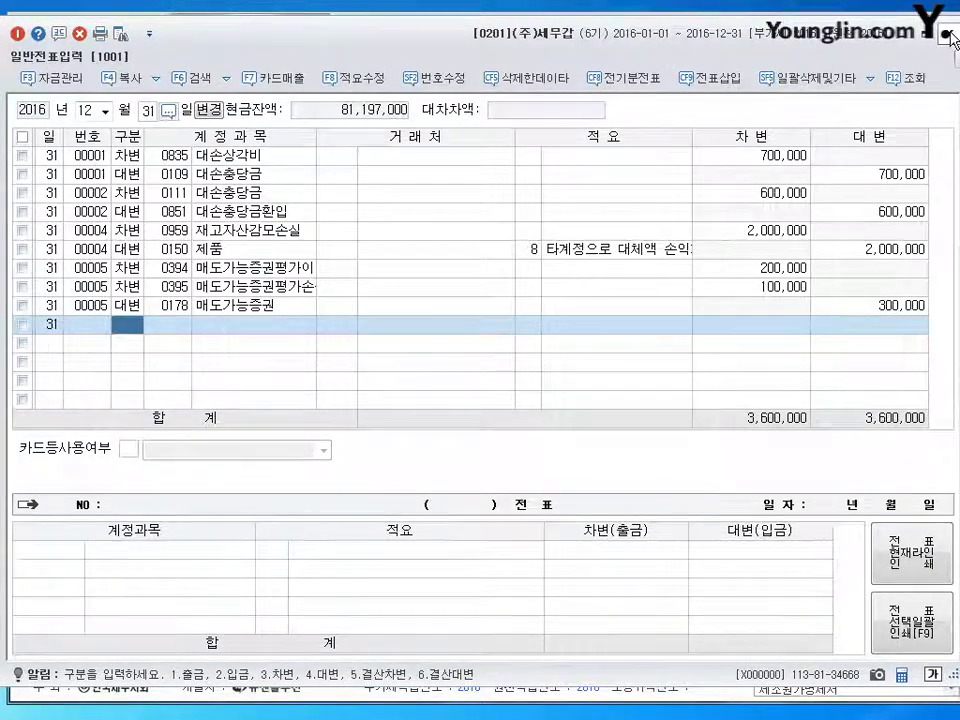
key(Escape)
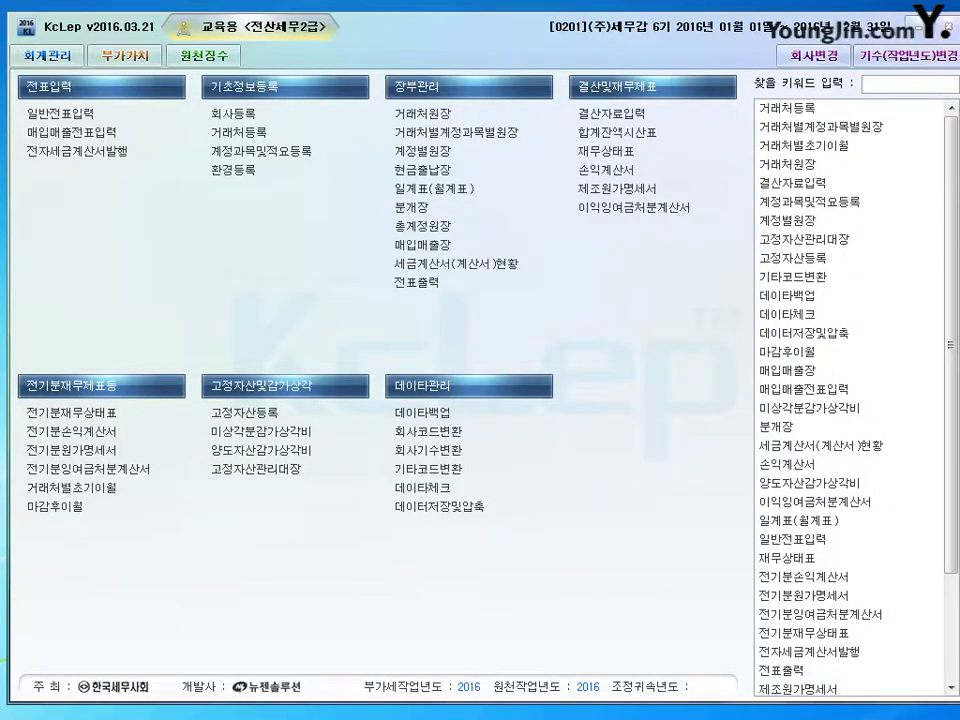
Step: In textbook problem 16, underline the 3,670,000 depreciation and the instruction to skip asset registration and calculate directly, and circle 정률법
click(60, 518)
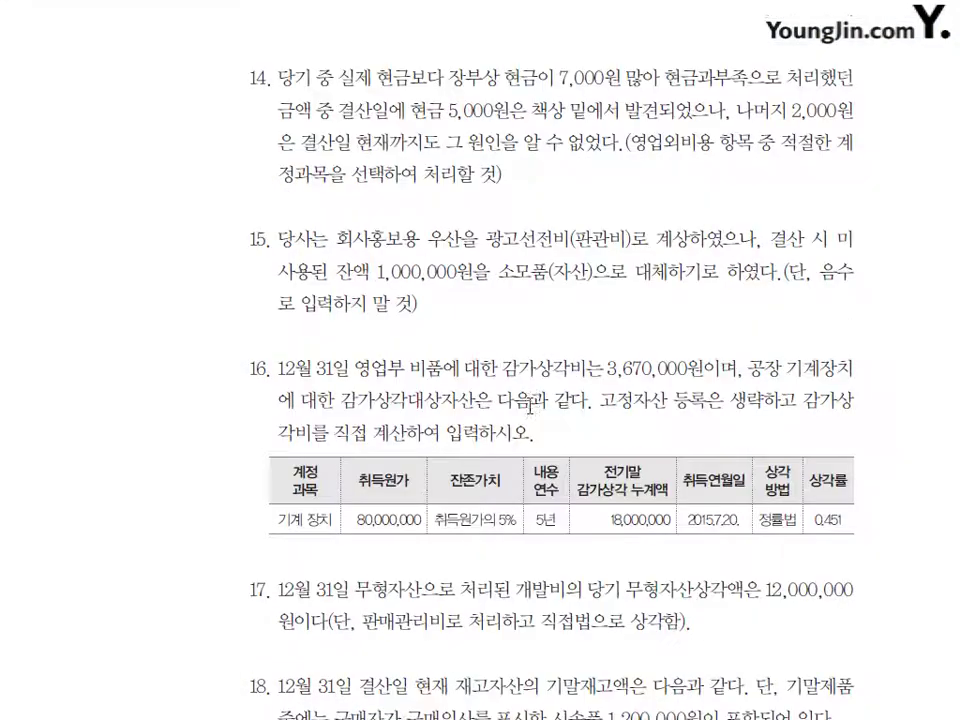
scroll(527, 403, down, 5)
scroll(527, 525, up, 1)
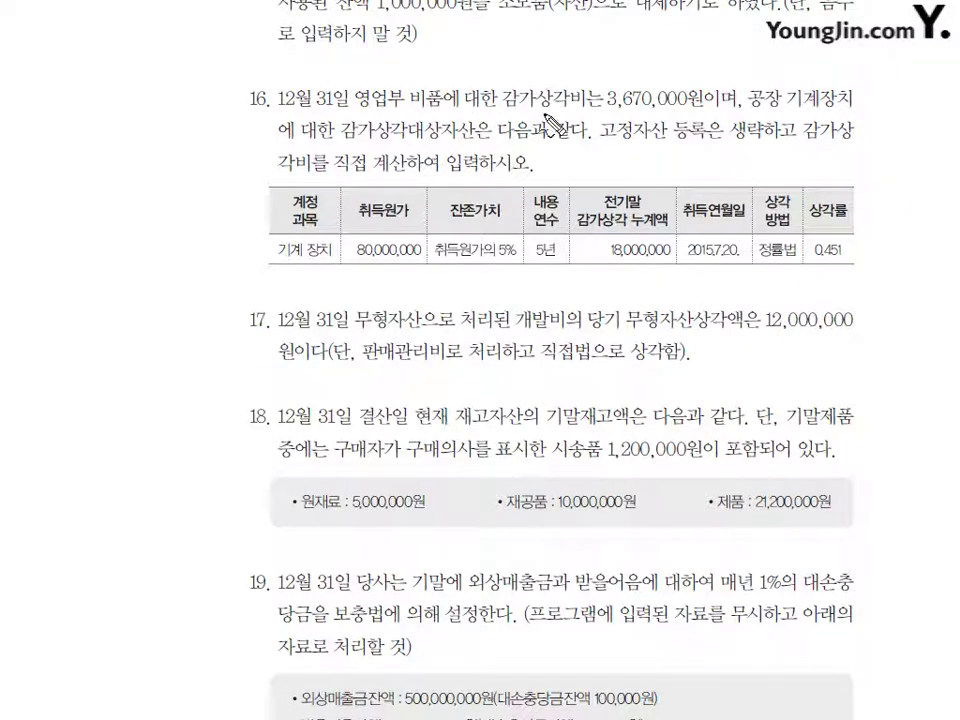
drag(589, 104, 678, 118)
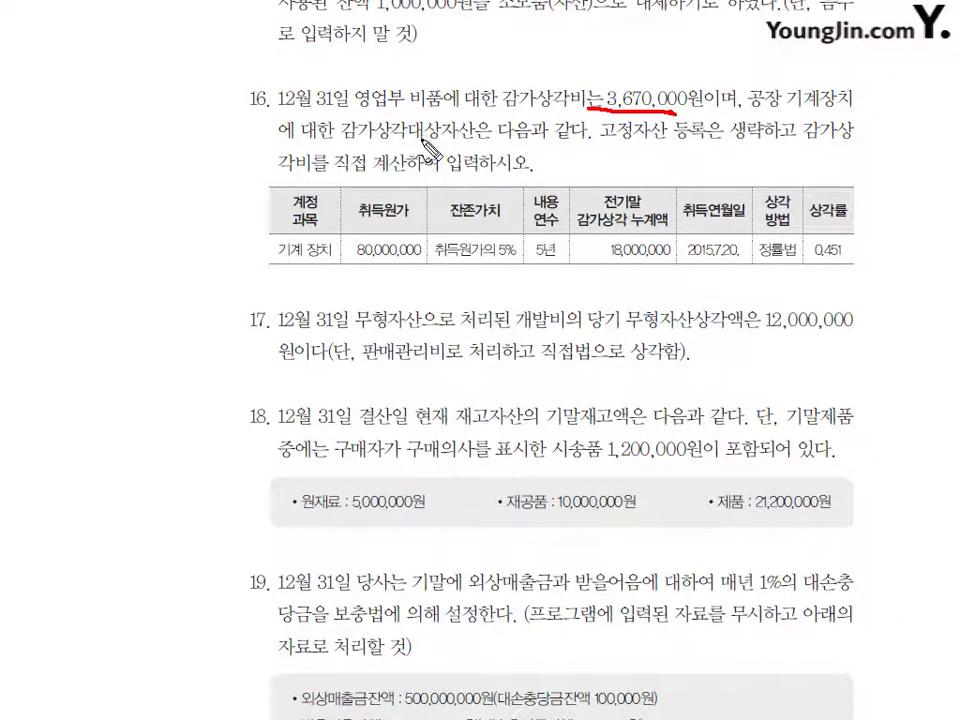
drag(622, 143, 745, 144)
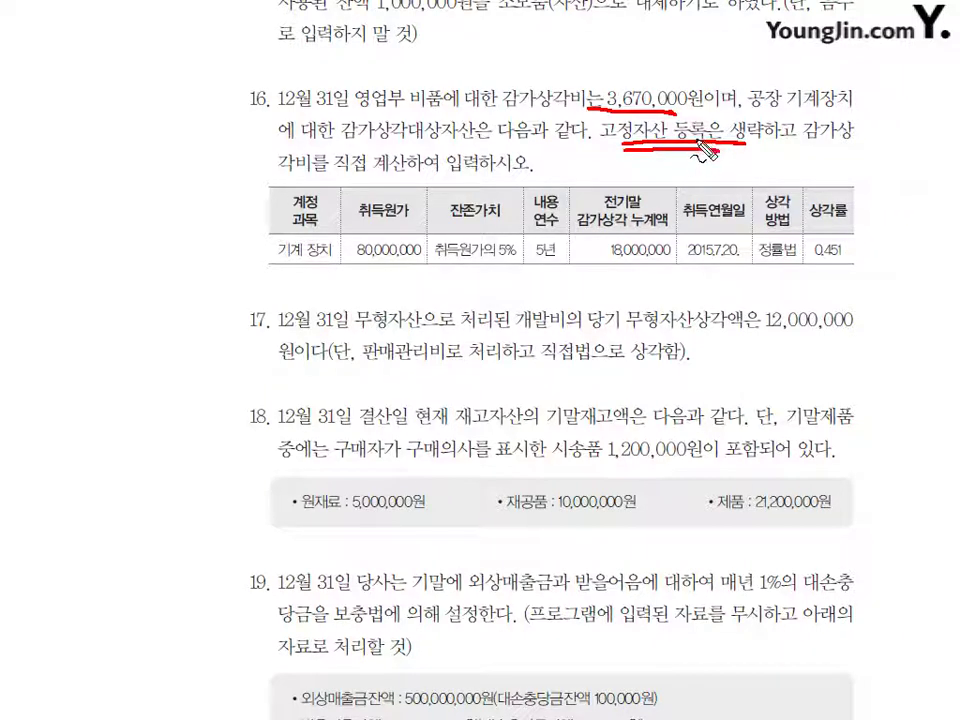
drag(805, 146, 831, 144)
drag(308, 180, 476, 177)
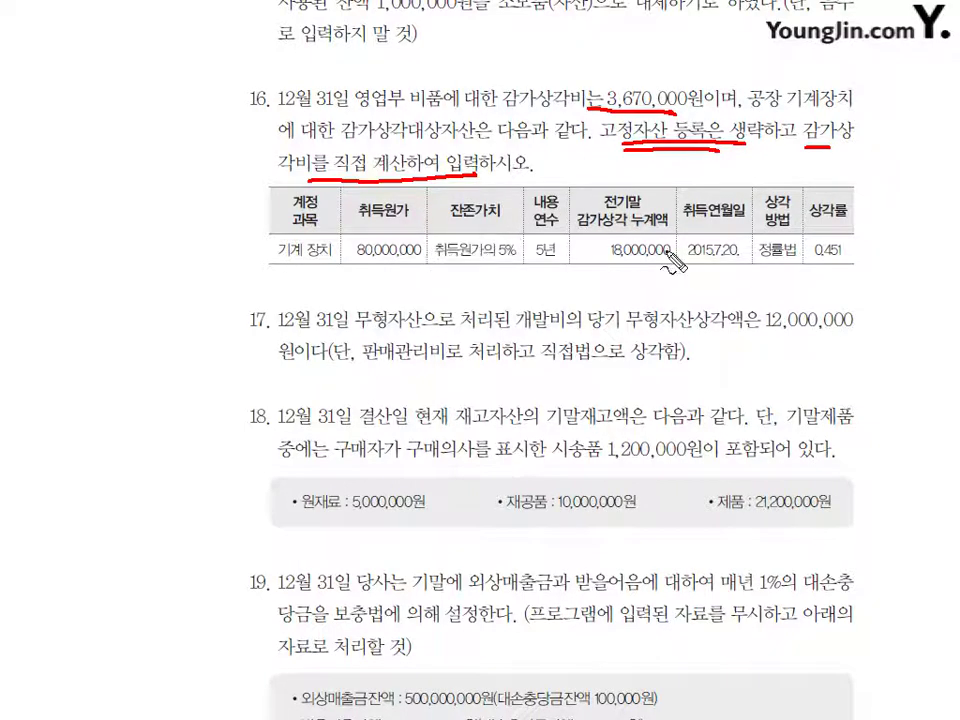
drag(779, 266, 785, 262)
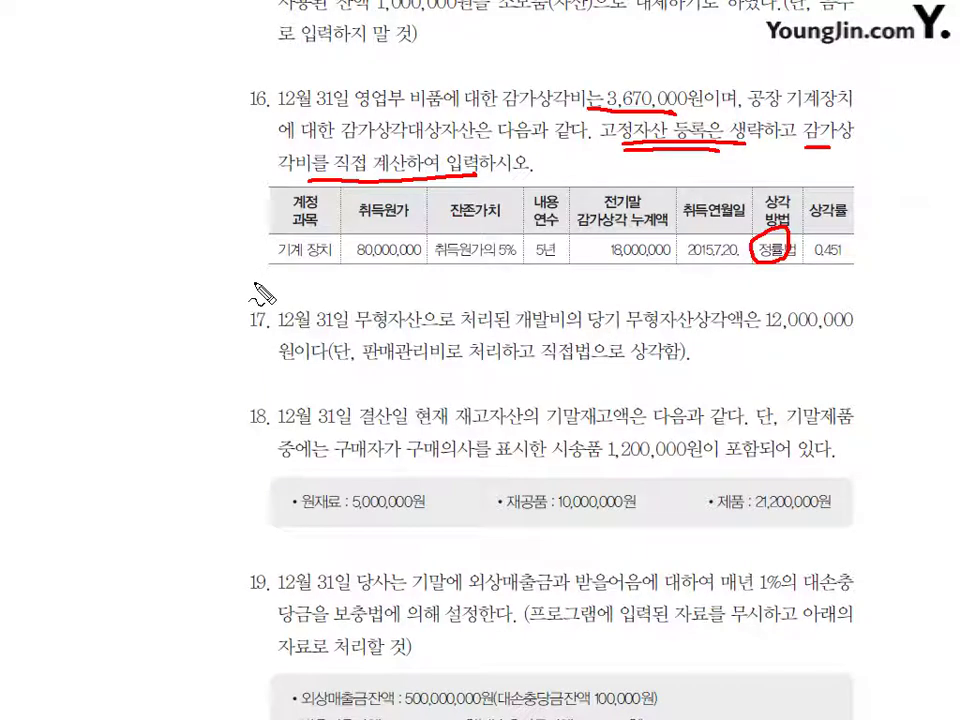
Step: Write the declining-balance formula 미상각잔액(취득 − 감누계액) × 정률(상각률) below the table and mark the machinery's cost, accumulated depreciation and rate
mouse_move(259, 284)
mouse_down()
mouse_move(273, 296)
mouse_move(337, 281)
mouse_move(398, 308)
mouse_move(445, 292)
mouse_move(638, 298)
mouse_up()
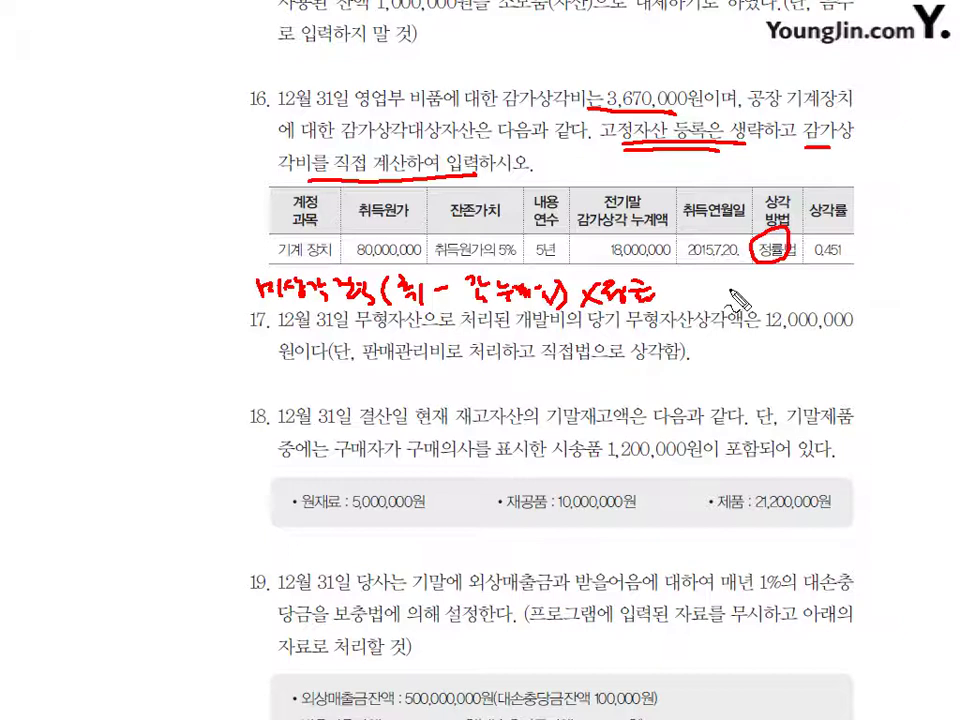
drag(794, 268, 840, 264)
mouse_move(664, 276)
mouse_down()
mouse_move(660, 302)
mouse_move(712, 292)
mouse_move(744, 302)
mouse_move(853, 296)
mouse_up()
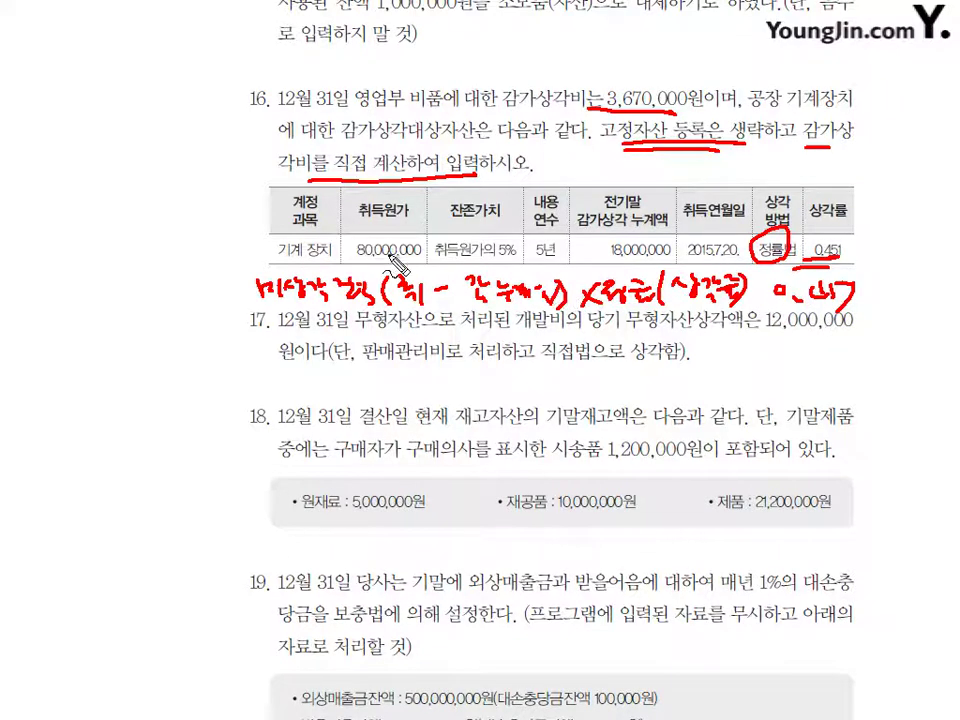
drag(370, 252, 394, 242)
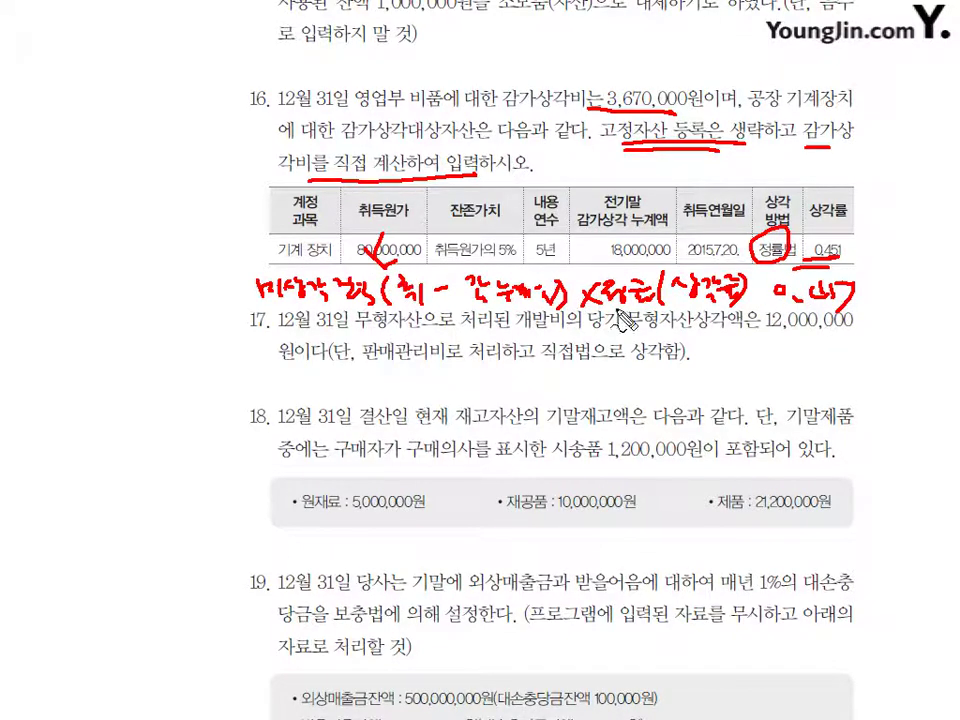
mouse_move(592, 258)
mouse_down()
mouse_move(655, 232)
mouse_move(600, 232)
mouse_up()
drag(595, 234, 525, 268)
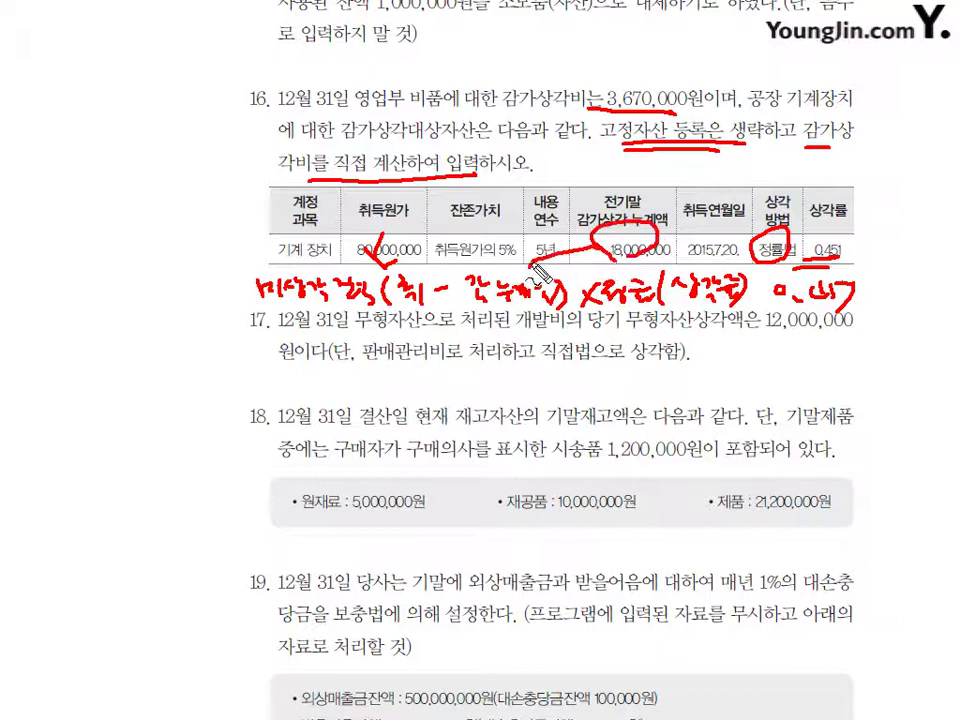
Step: Write out the machinery depreciation as (80,000,000 − 18,000,000) × 0.451 = 27,962,000, and clear all pen annotations
mouse_move(400, 325)
mouse_down()
mouse_move(386, 330)
mouse_move(514, 356)
mouse_move(505, 360)
mouse_move(590, 342)
mouse_up()
drag(382, 308, 400, 355)
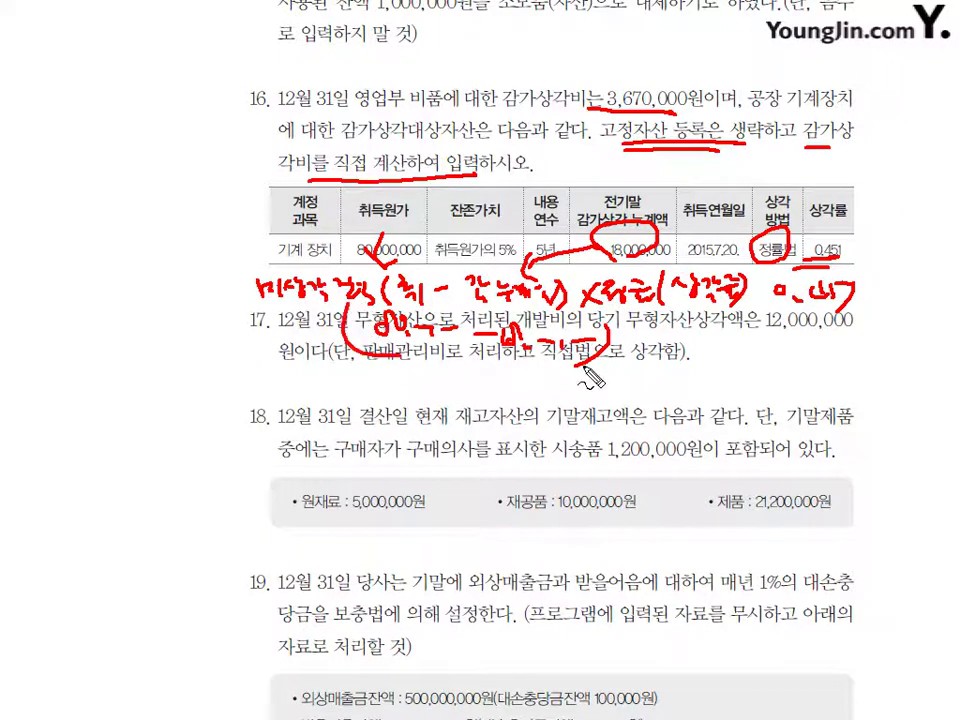
drag(662, 342, 674, 354)
drag(674, 342, 662, 354)
drag(692, 344, 770, 350)
mouse_move(630, 386)
mouse_down()
mouse_move(690, 408)
mouse_move(740, 396)
mouse_move(768, 418)
mouse_up()
drag(780, 398, 806, 396)
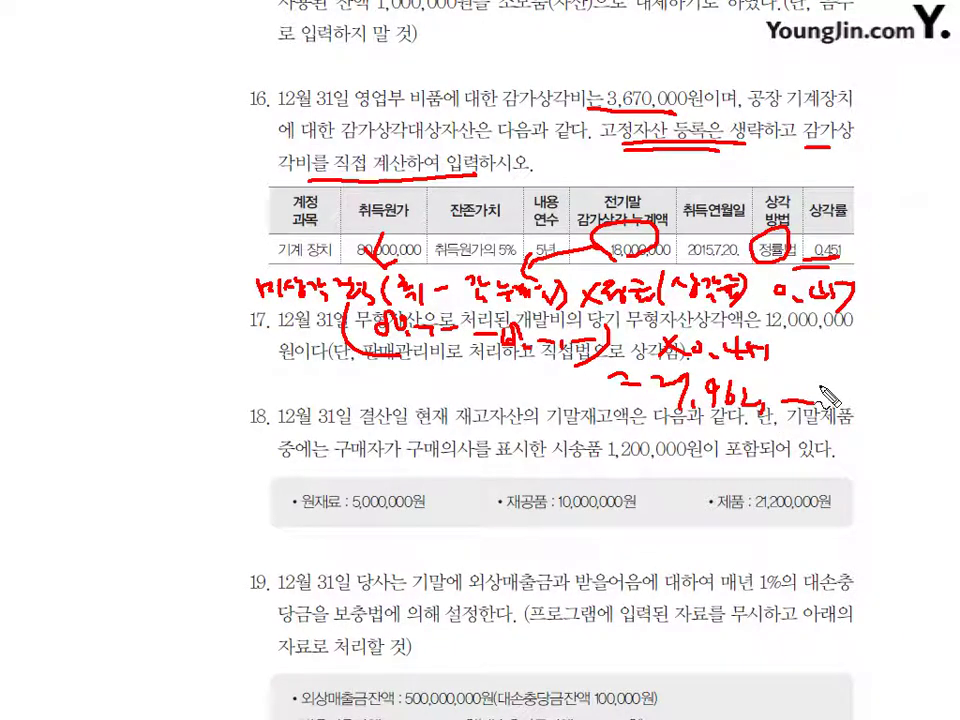
key(Escape)
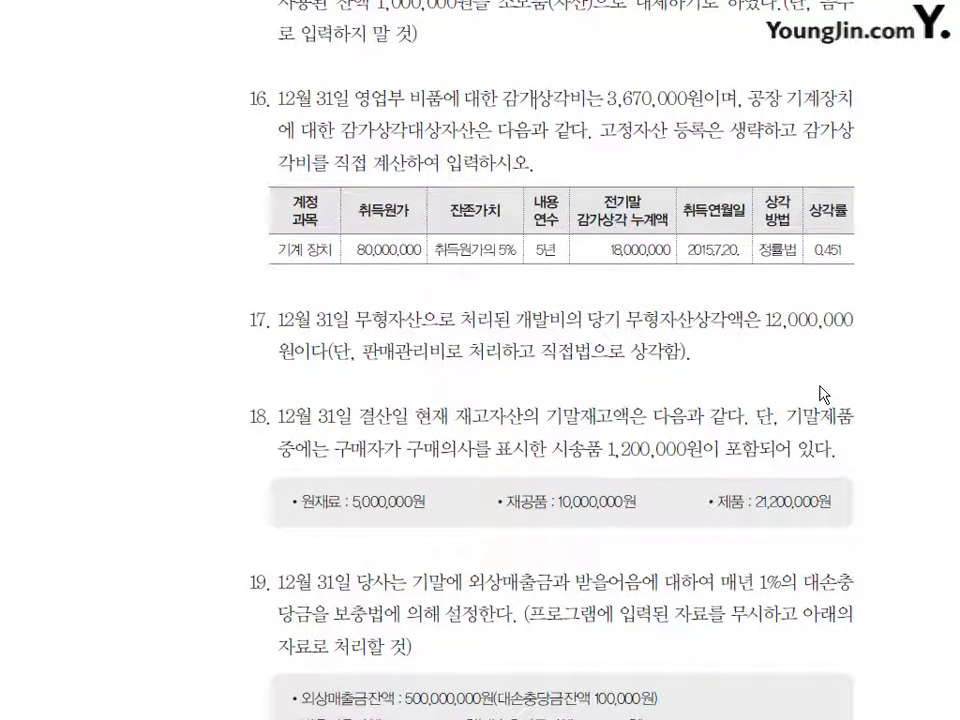
Step: Switch to KcLep's 결산자료입력 and load the period January to December 2016
key(alt+Tab)
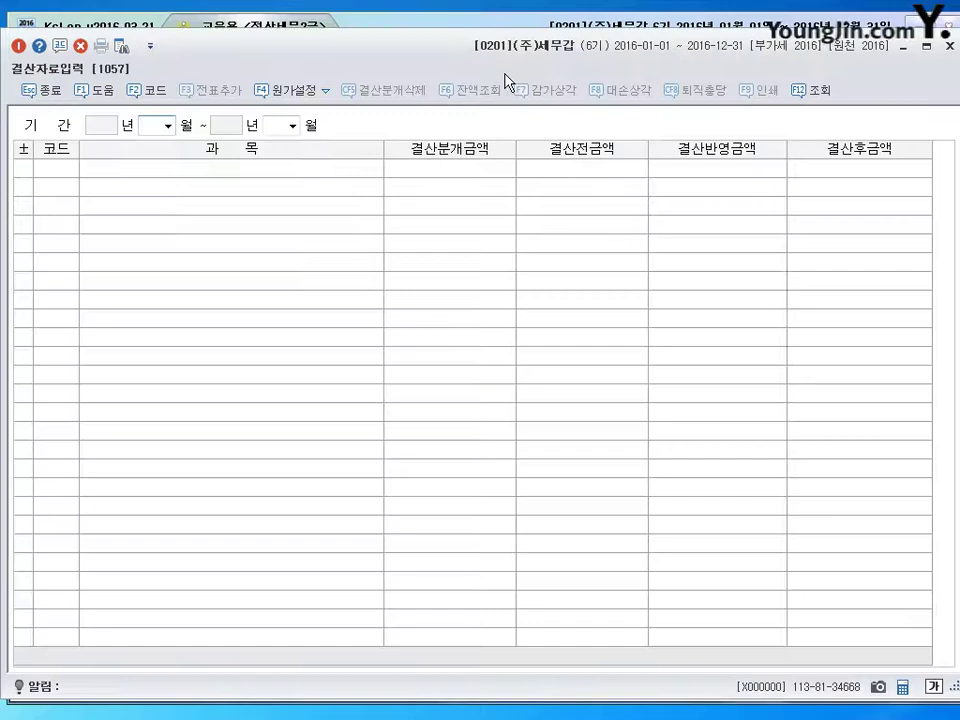
text(12)
key(Return)
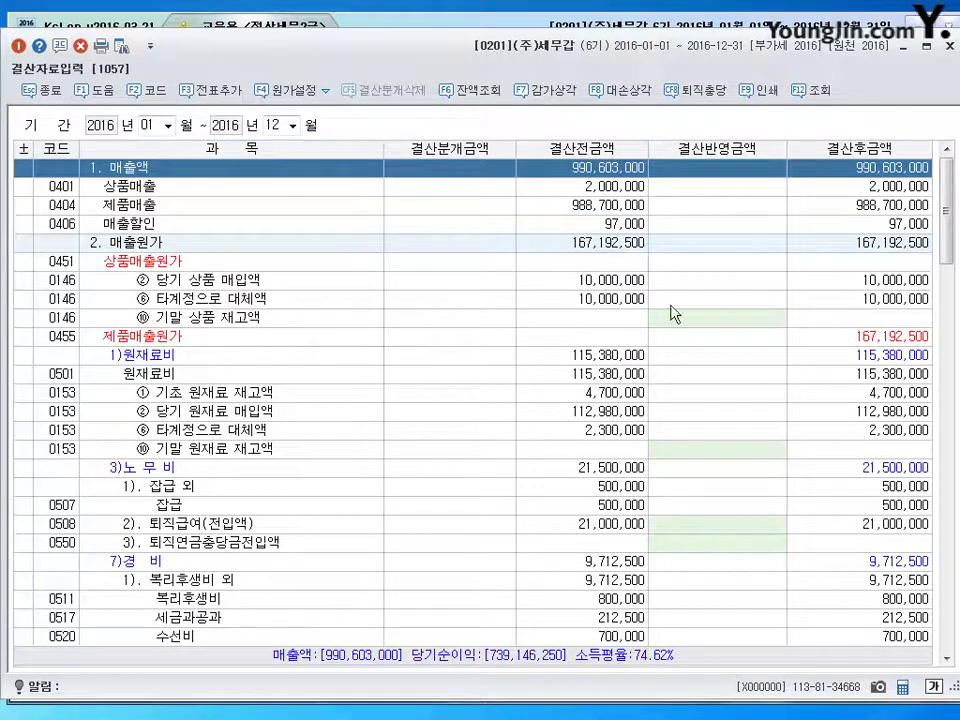
Step: Enter 3,670,000 as the 결산반영금액 for 비품 (0212) under 감가상각비 in 판매비와 일반관리비
click(722, 472)
scroll(630, 518, down, 6)
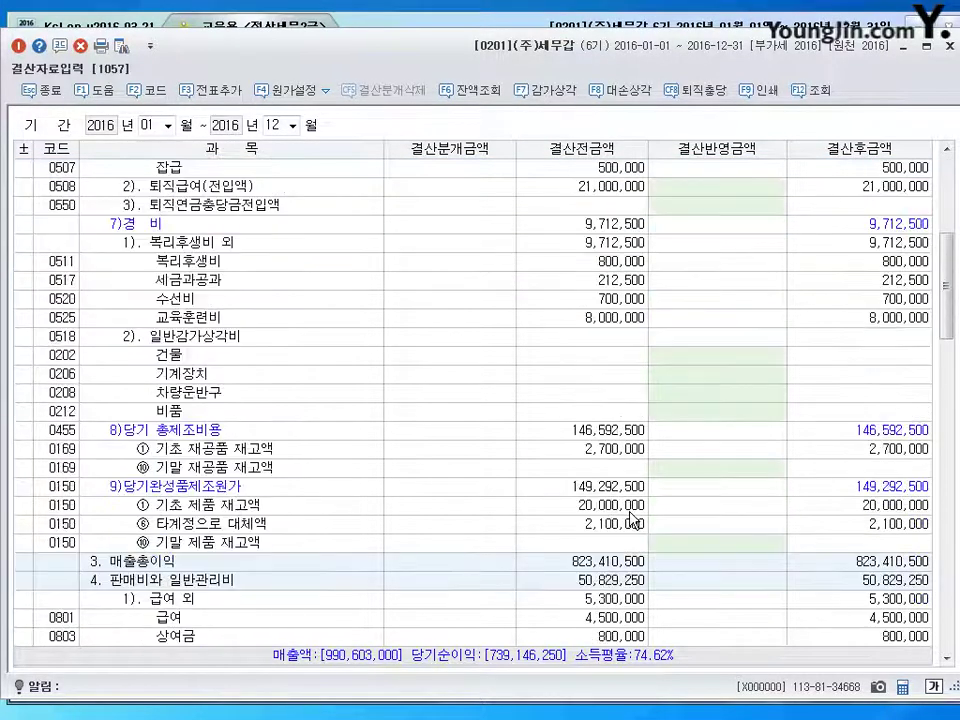
scroll(522, 499, down, 6)
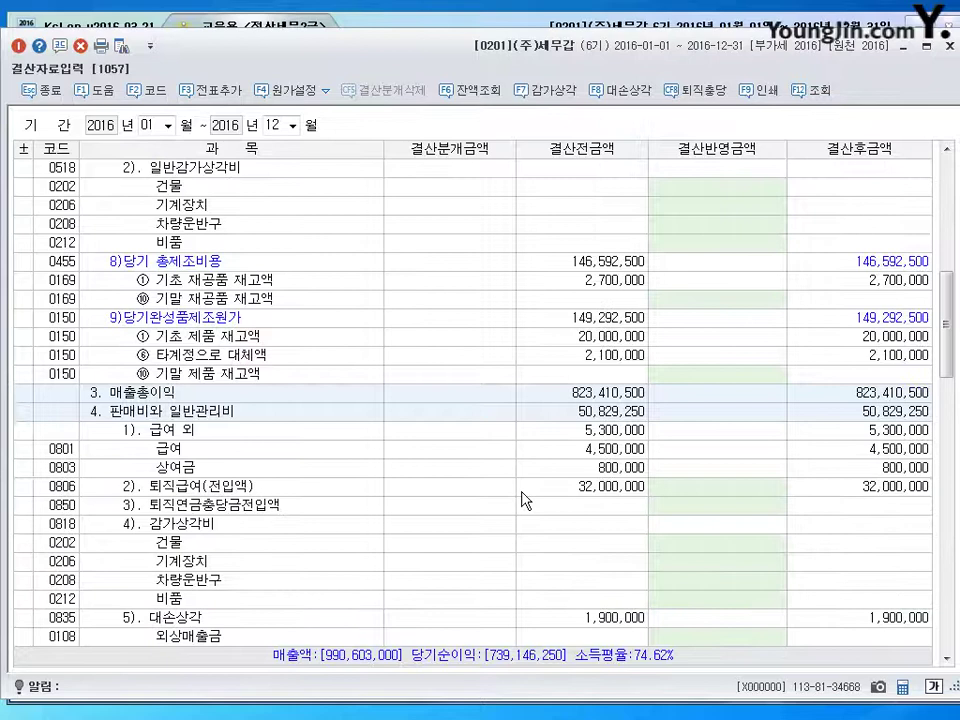
click(185, 355)
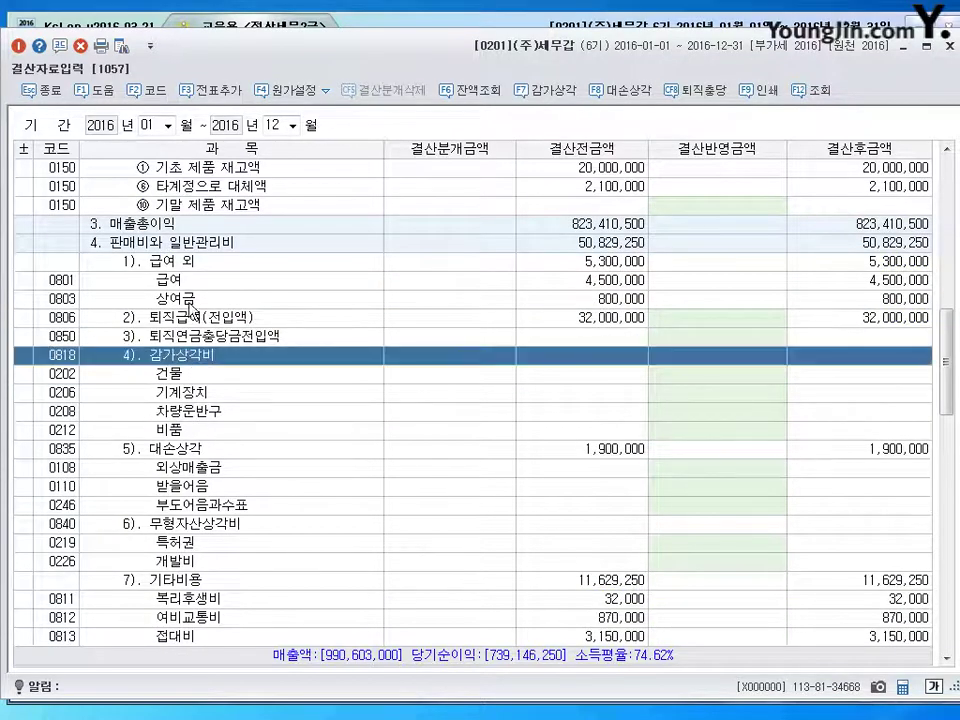
click(152, 242)
click(200, 362)
click(706, 437)
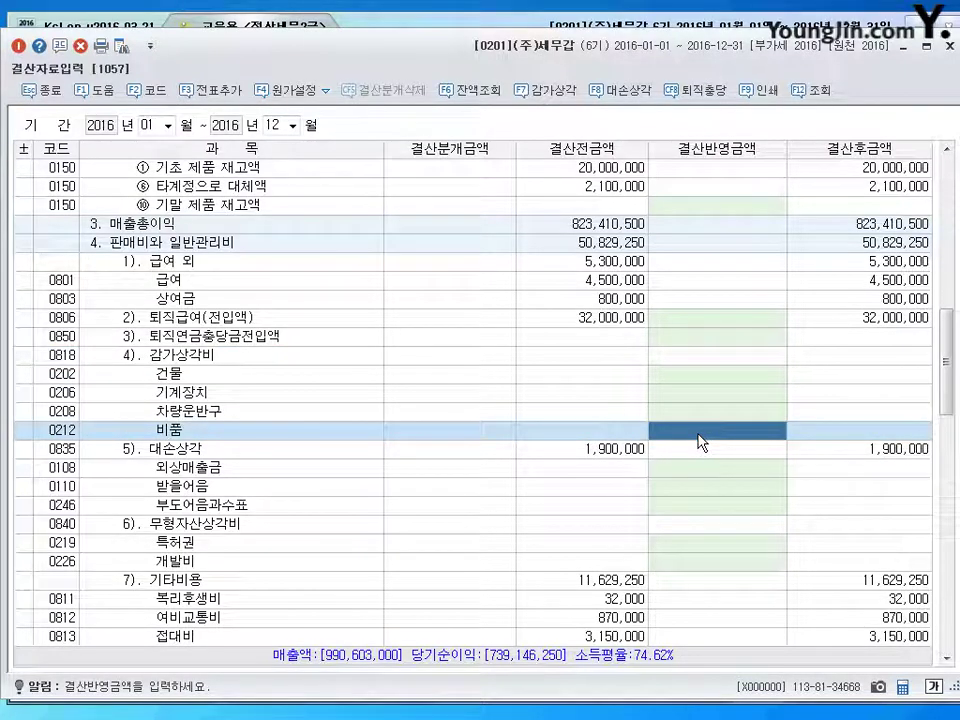
text(3,670,000)
key(Return)
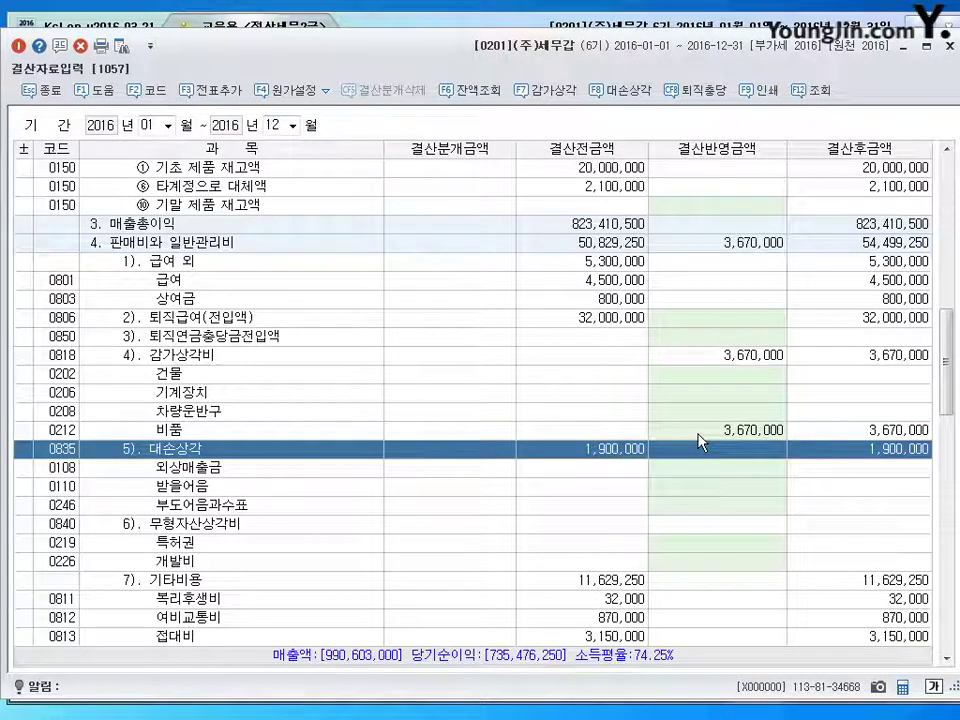
Step: Enter 27,962,000 as the 결산반영금액 for 기계장치 (0206) under 일반감가상각비 in the manufacturing 경비
scroll(698, 442, up, 3)
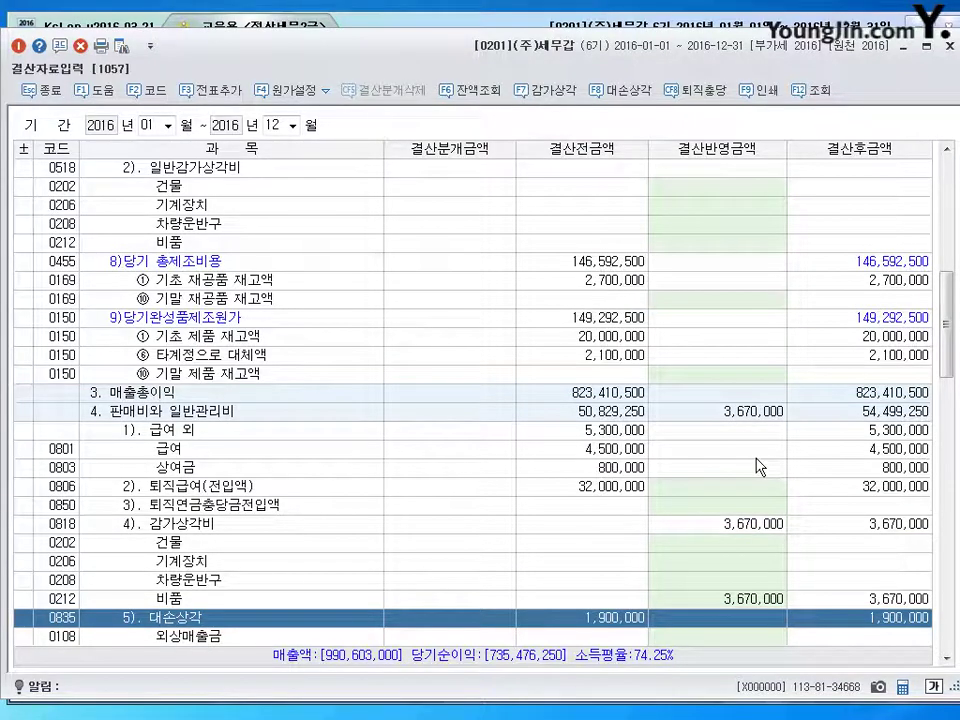
scroll(748, 433, up, 3)
click(250, 223)
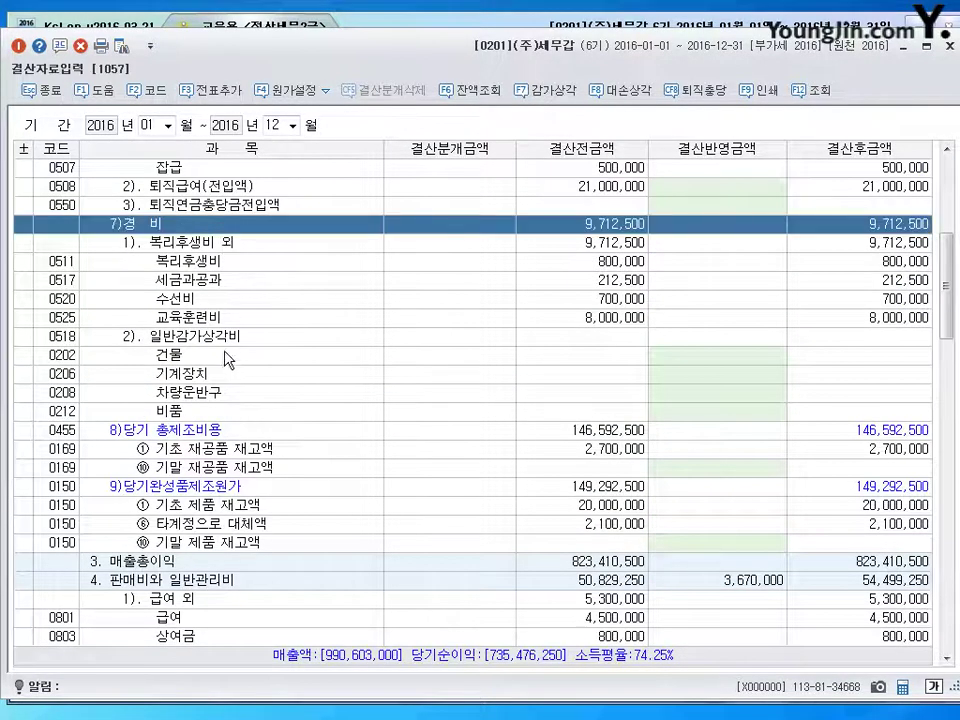
click(320, 336)
click(716, 374)
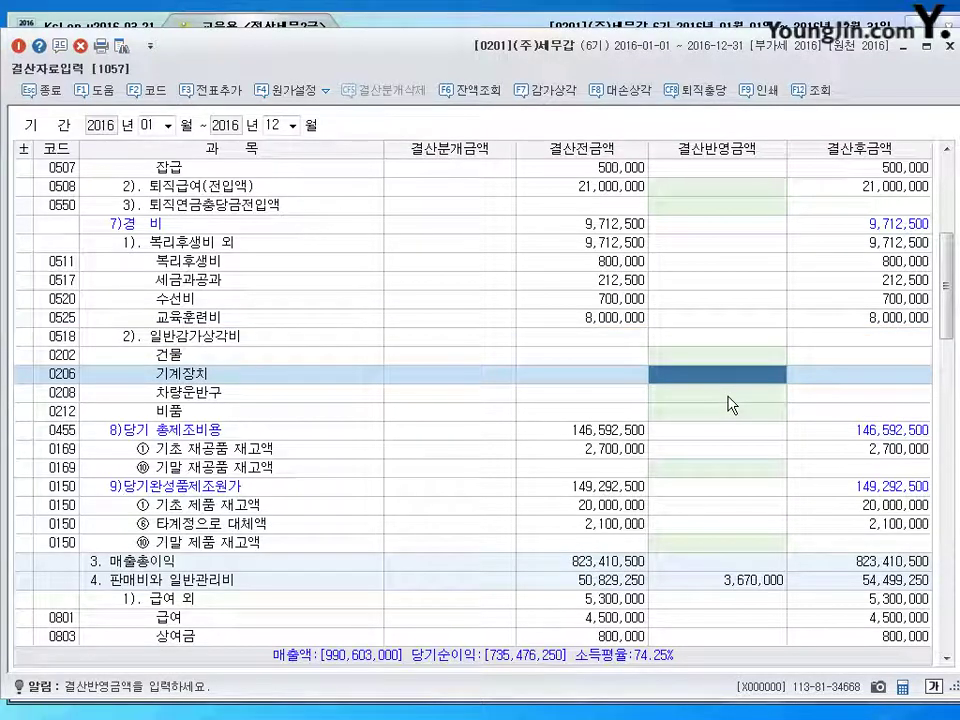
text(27)
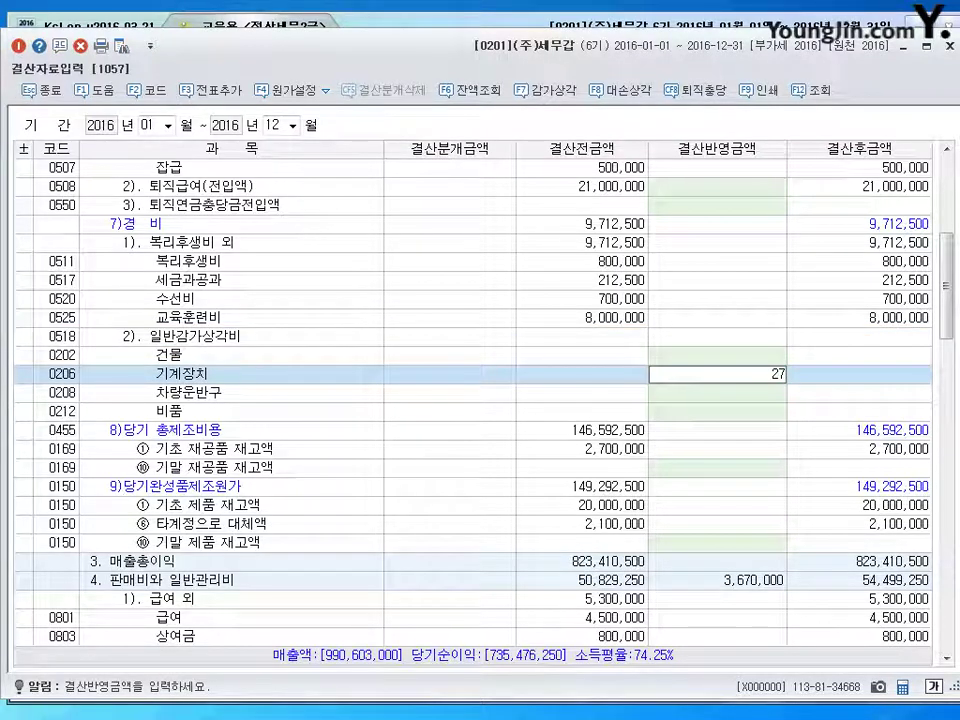
text(,962,000)
click(728, 398)
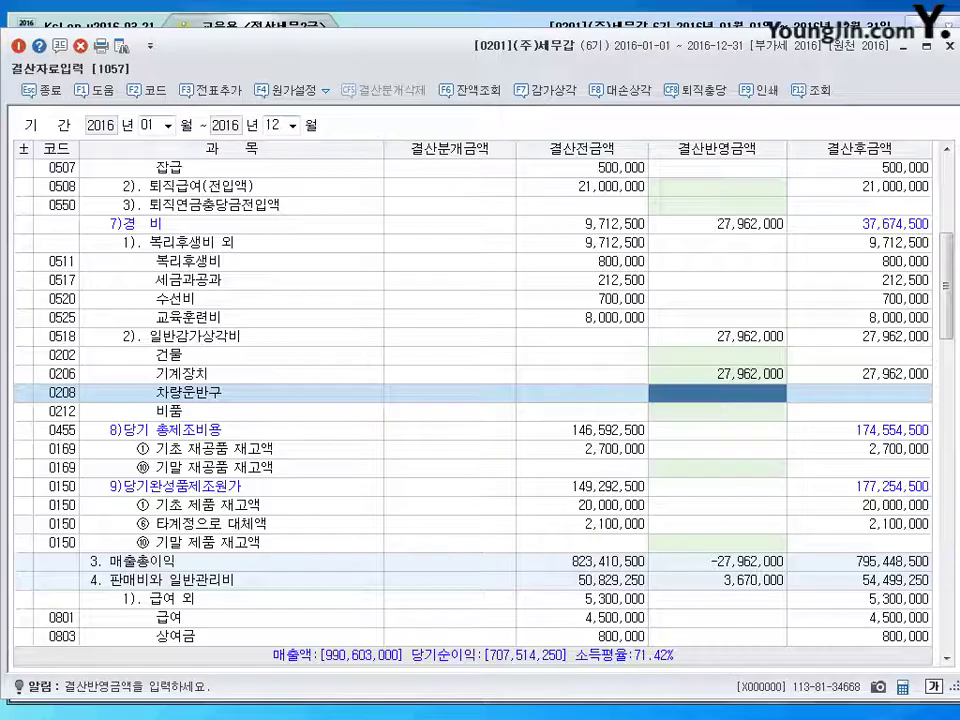
Step: Switch to the textbook and highlight problem 17's wording on the development costs and the current-year intangible asset amortization
key(alt+Tab)
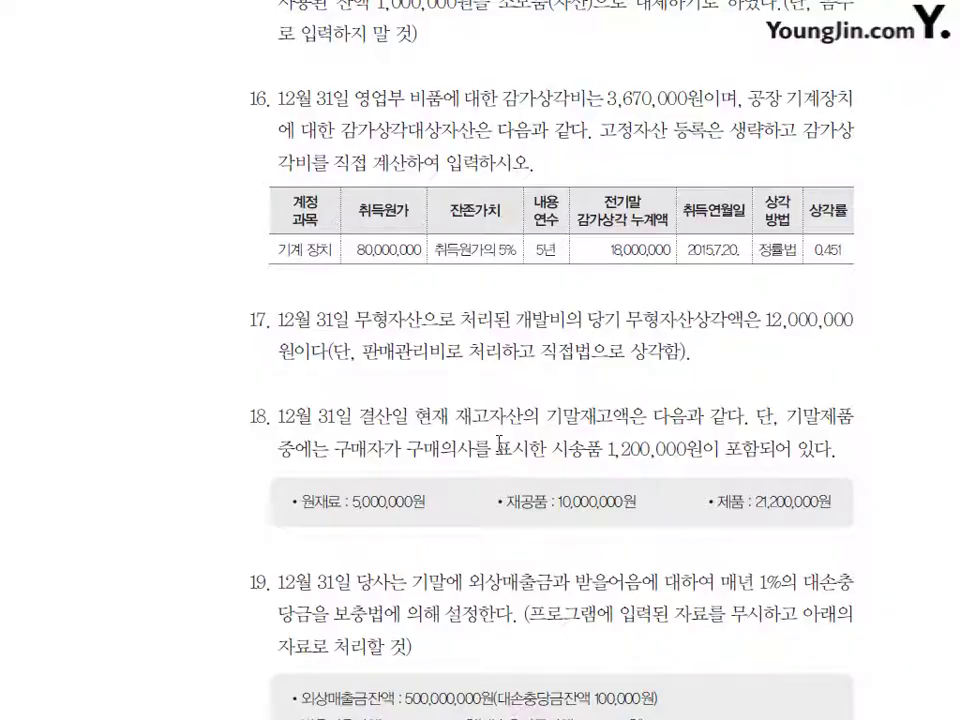
scroll(466, 213, down, 3)
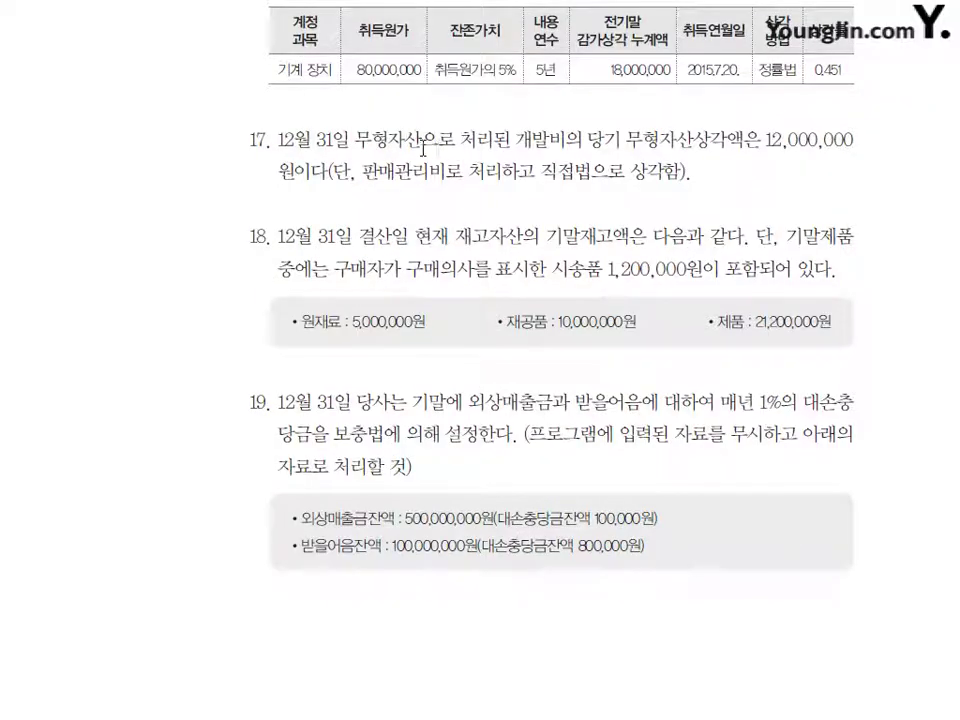
drag(359, 139, 573, 148)
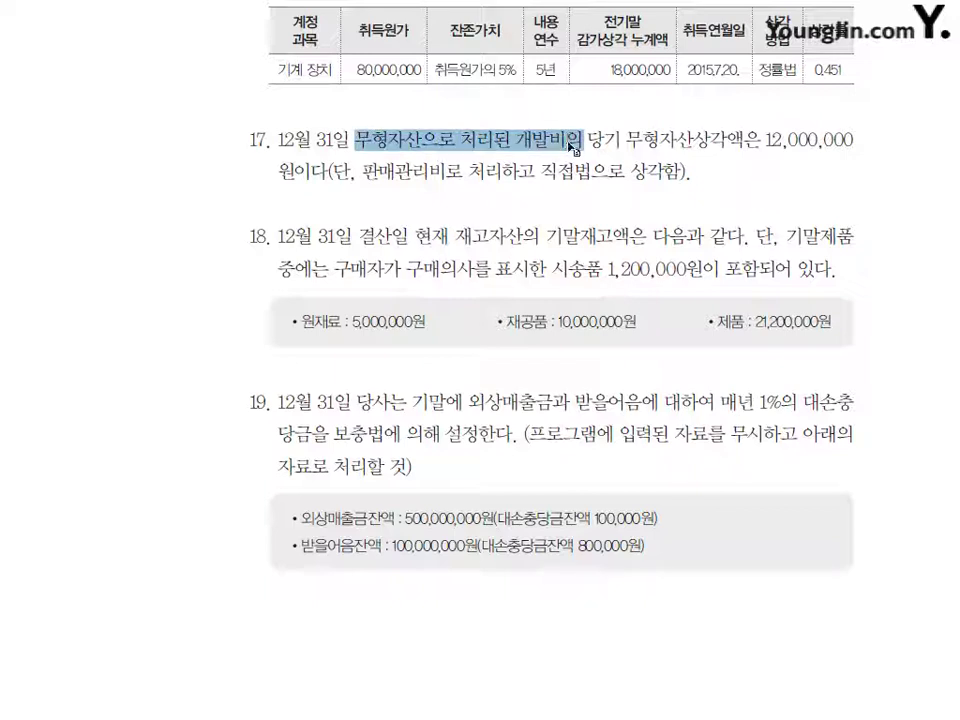
drag(760, 141, 588, 141)
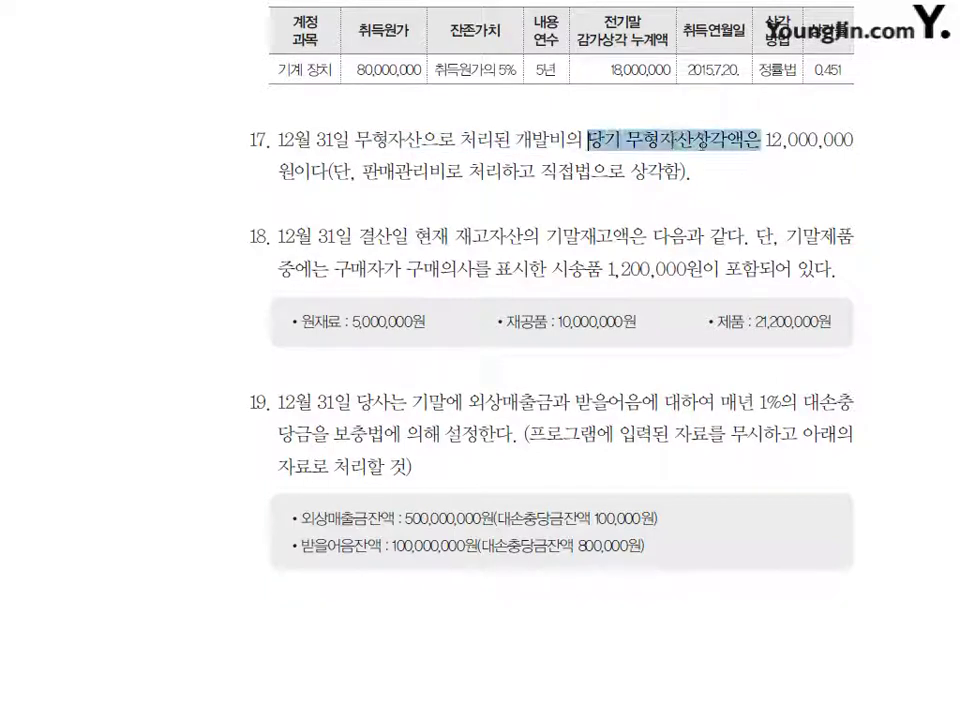
Step: Highlight problem 17's condition that the amortization is treated as 판매관리비 using the direct method
click(777, 149)
drag(333, 172, 546, 180)
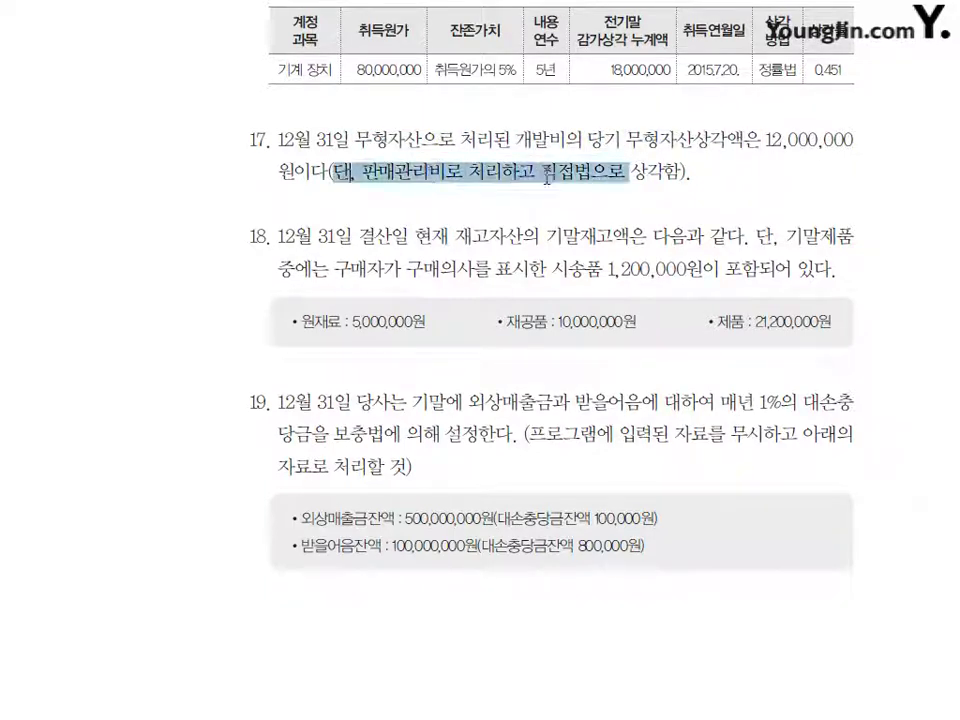
click(530, 208)
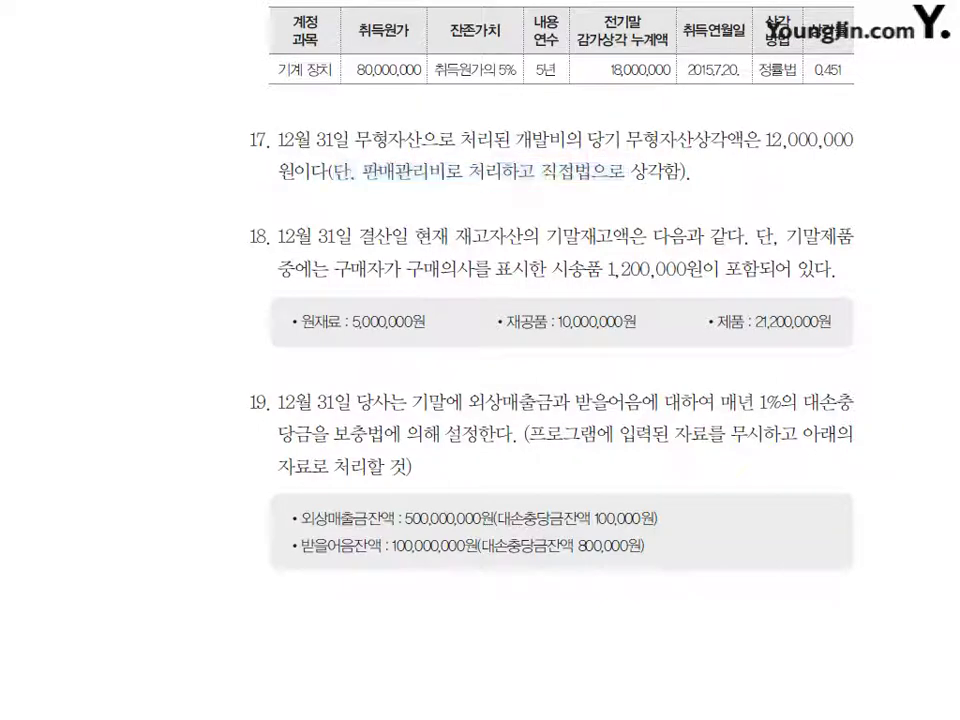
Step: Switch to KcLep and enter 12,000,000 as the 결산반영금액 for 개발비 (0226) under 무형자산상각비 in 판매비와 일반관리비
key(alt+Tab)
scroll(429, 482, down, 8)
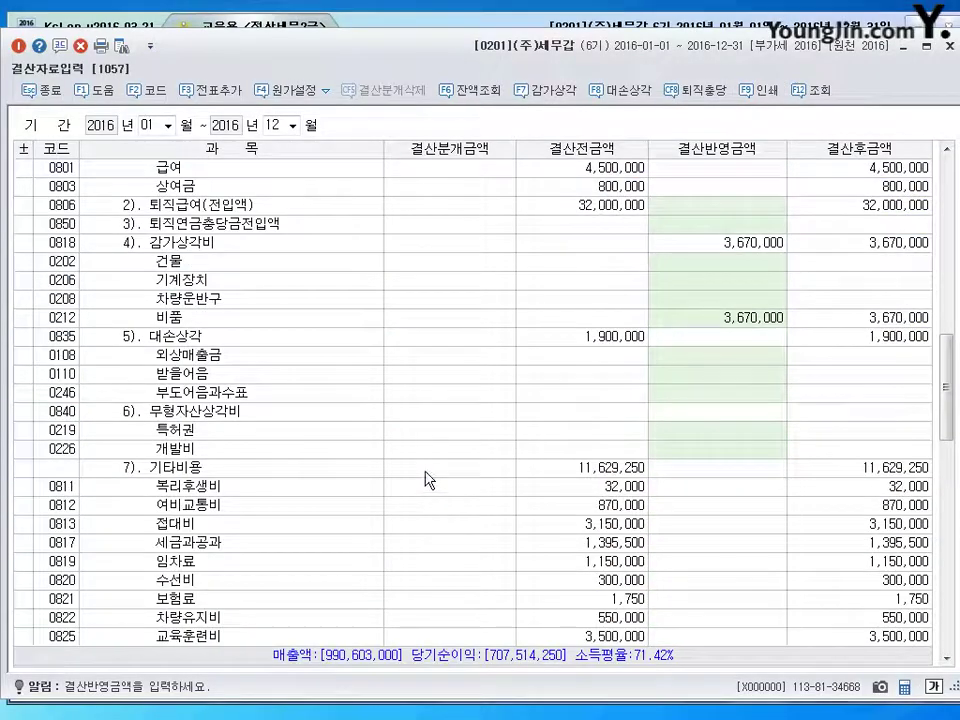
scroll(425, 480, up, 4)
click(230, 350)
scroll(375, 456, down, 3)
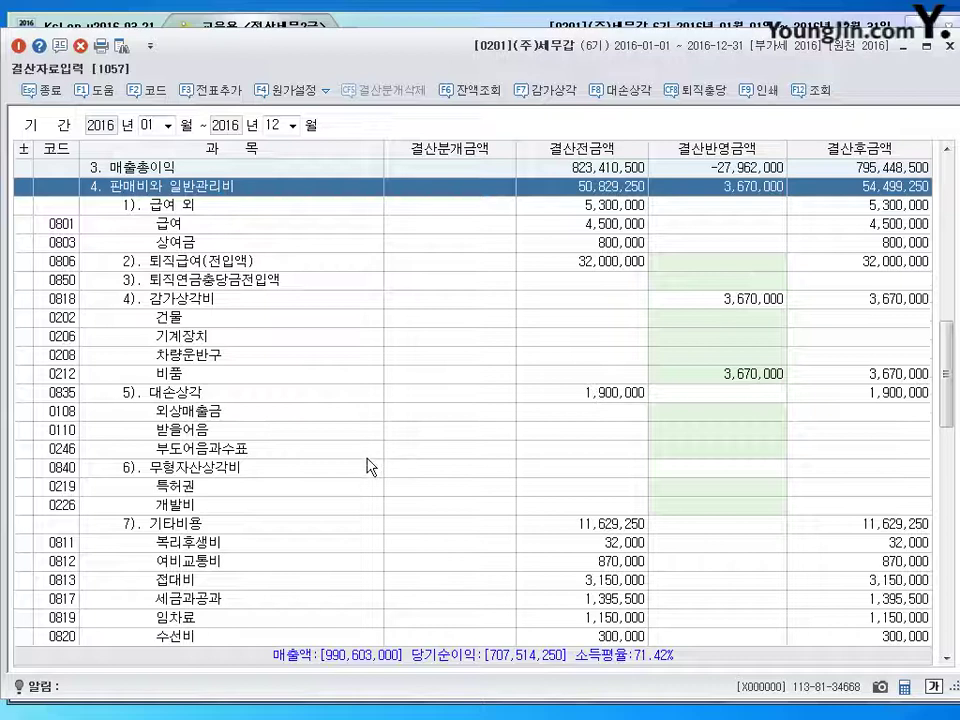
scroll(368, 467, down, 3)
click(255, 411)
click(253, 432)
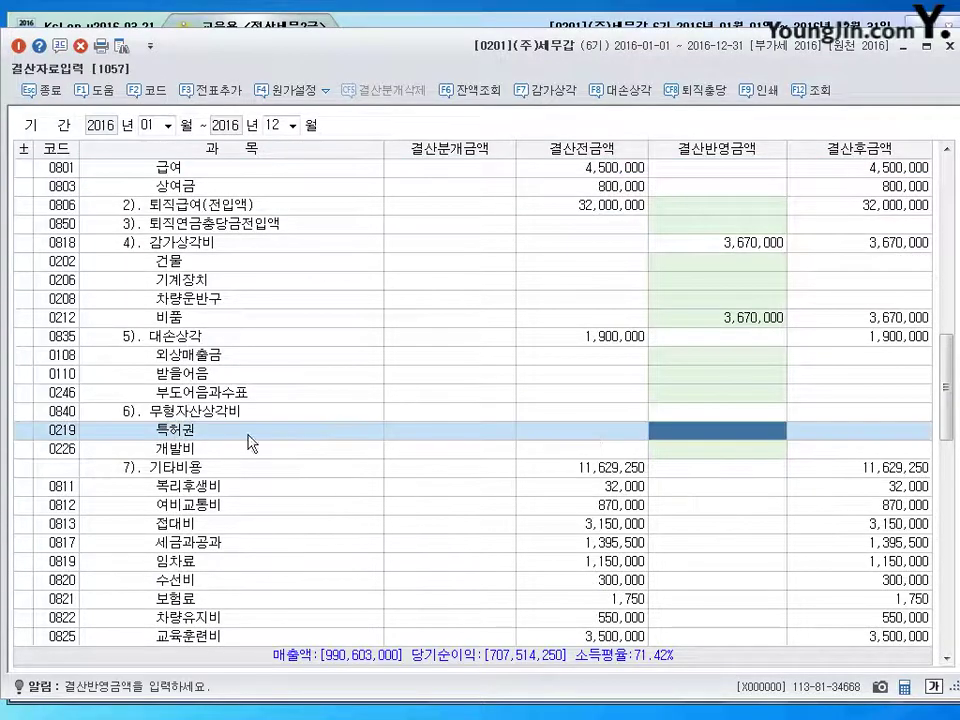
click(695, 449)
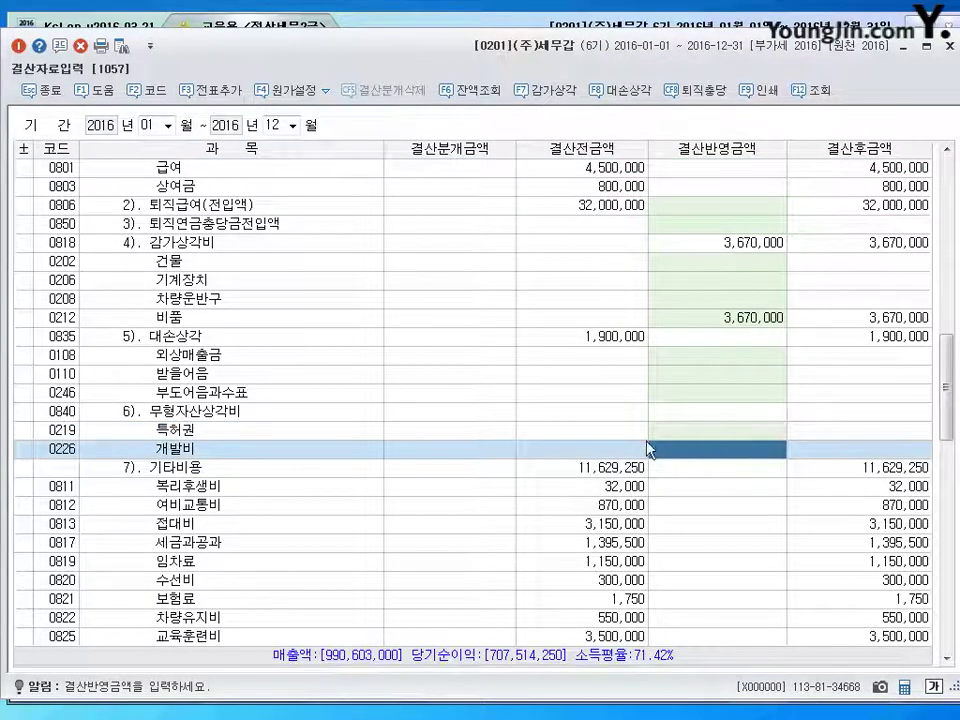
text(12000000)
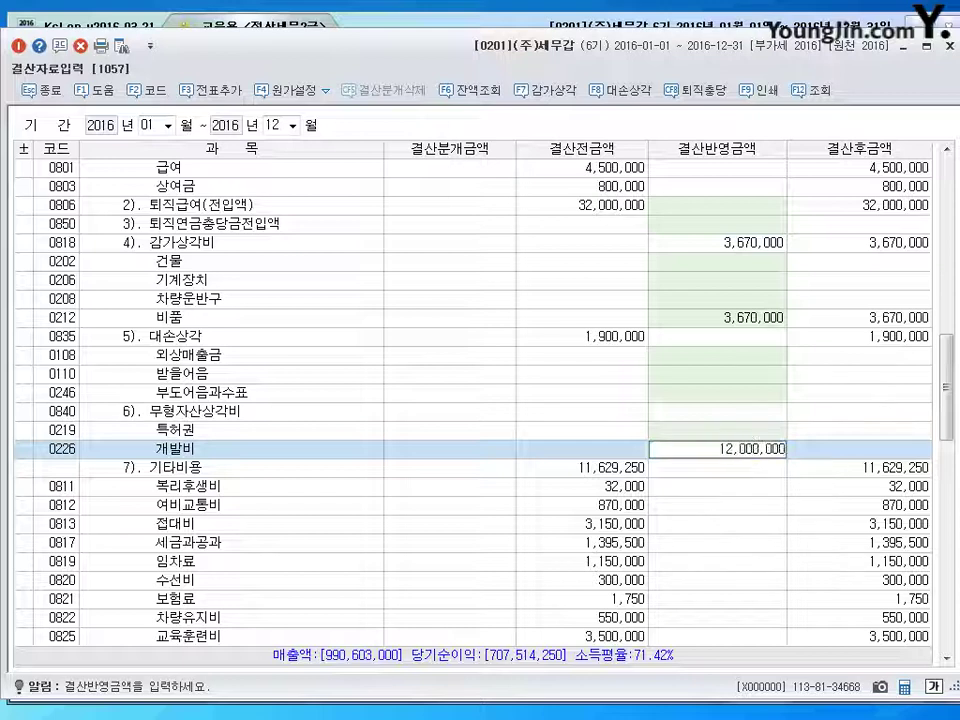
key(Return)
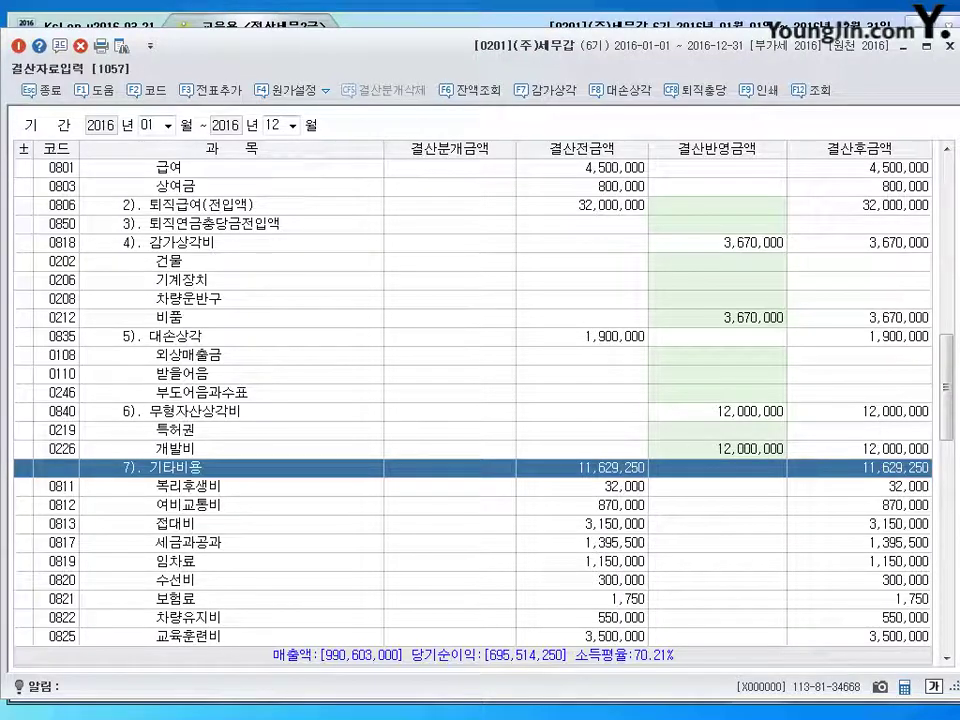
Step: Switch to the textbook, read problem 18 on the ending inventories and highlight the finished goods (제품) amount
click(189, 686)
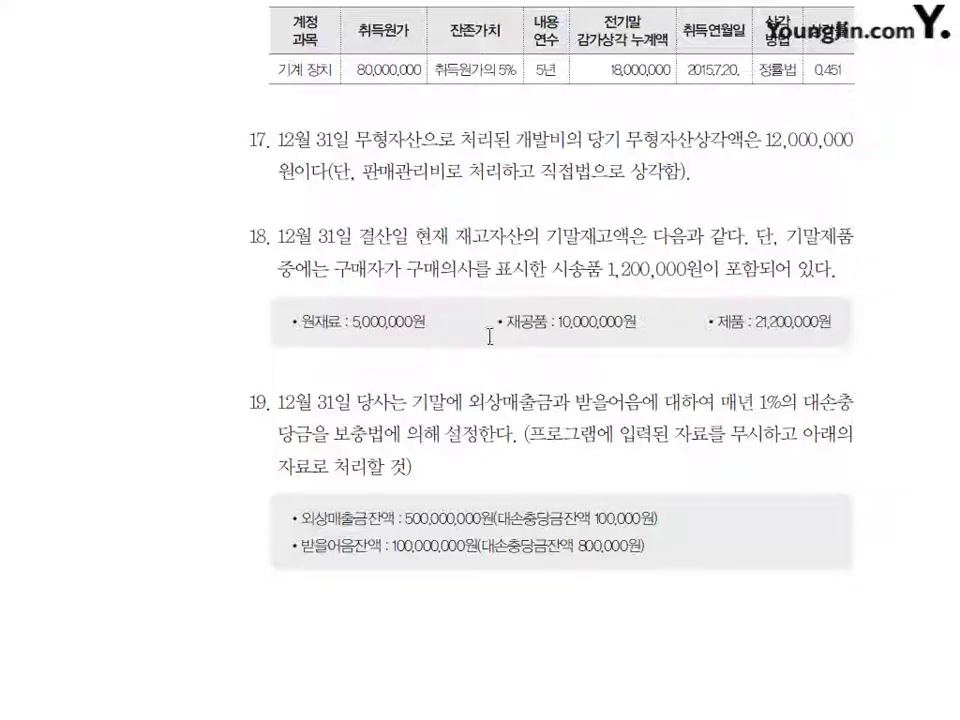
scroll(513, 262, down, 1)
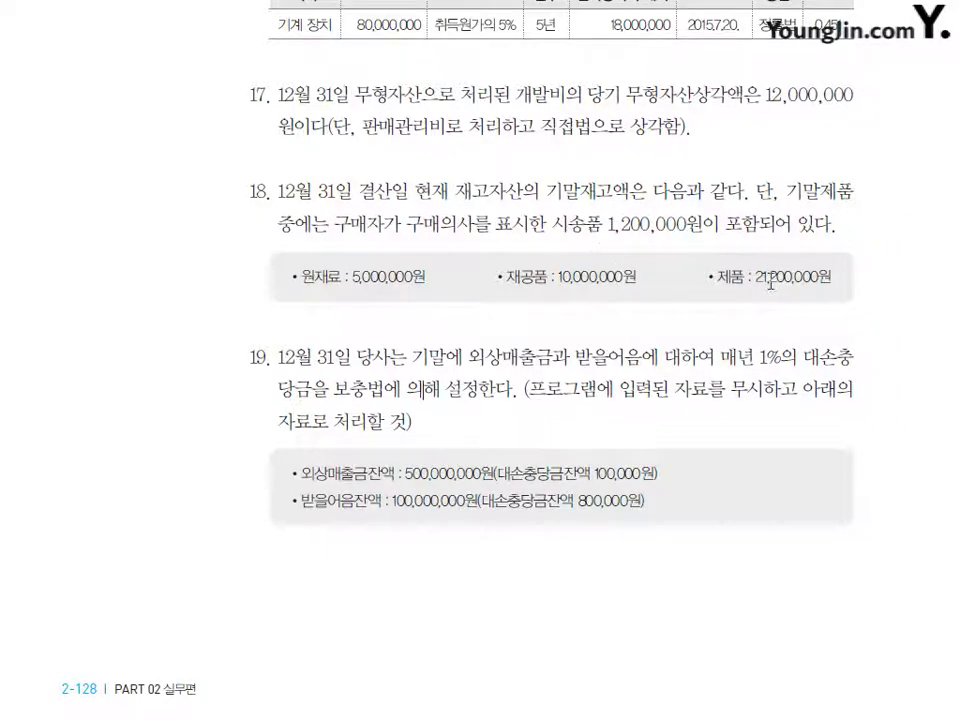
drag(757, 277, 835, 277)
click(760, 328)
double_click(785, 286)
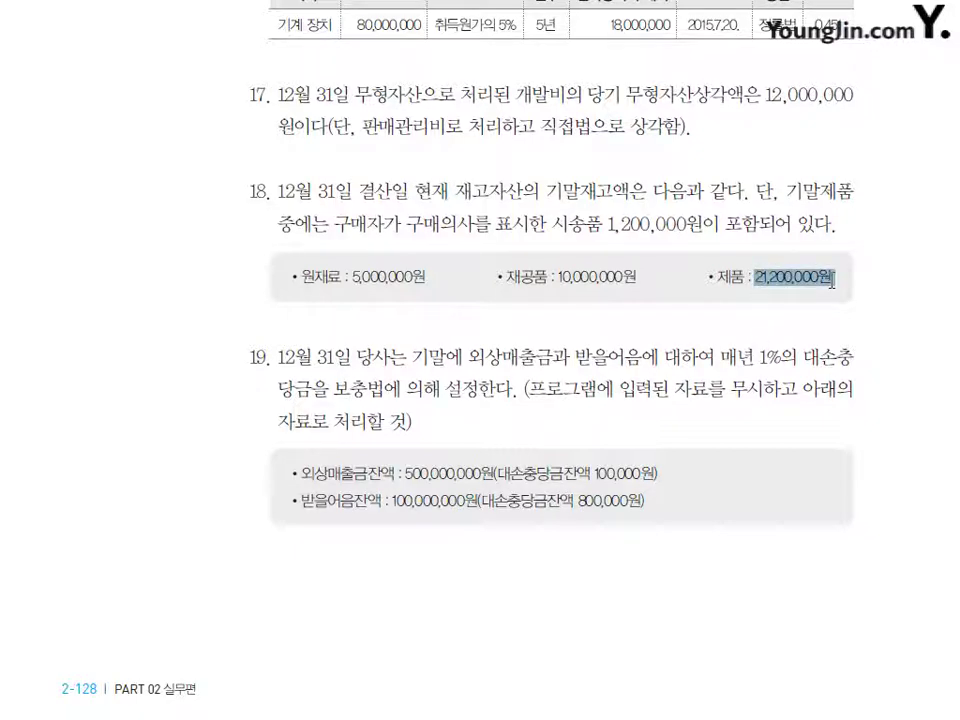
click(764, 289)
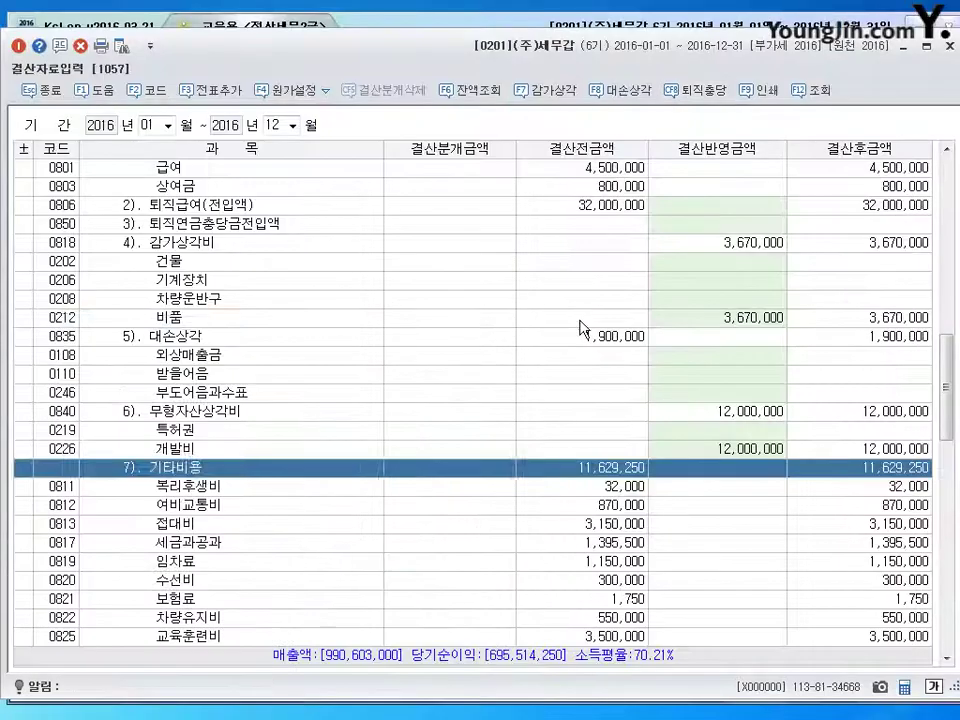
Step: Back in KcLep's 결산자료입력, enter 5,000,000 as the 결산반영금액 for 기말 원재료 재고액 (0153)
click(707, 315)
scroll(703, 343, up, 5)
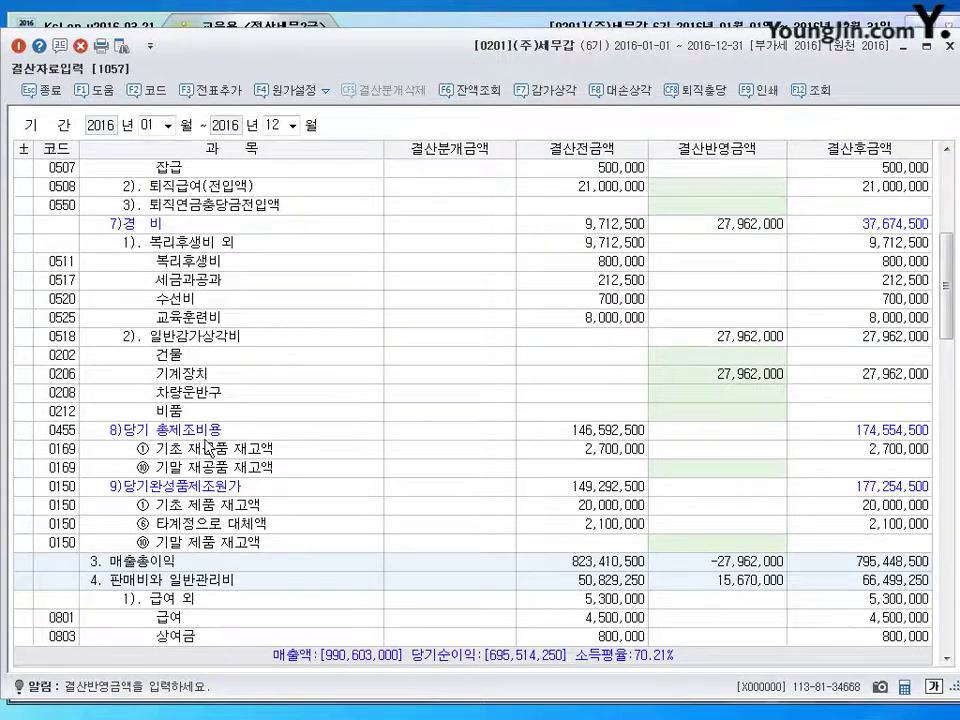
scroll(210, 370, up, 6)
click(221, 325)
click(722, 452)
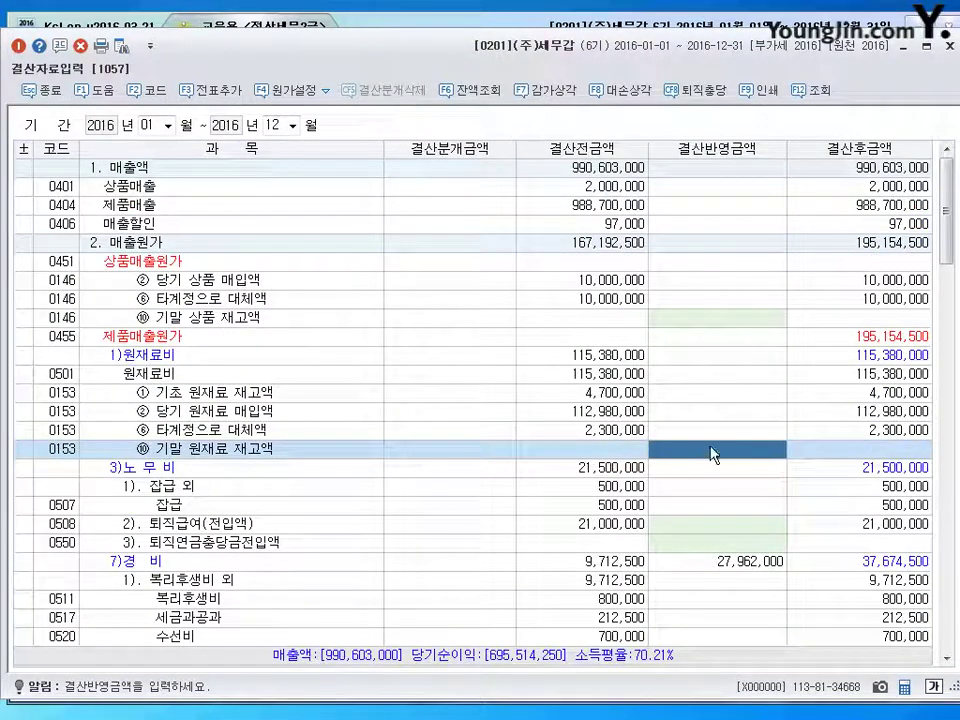
text(5000000)
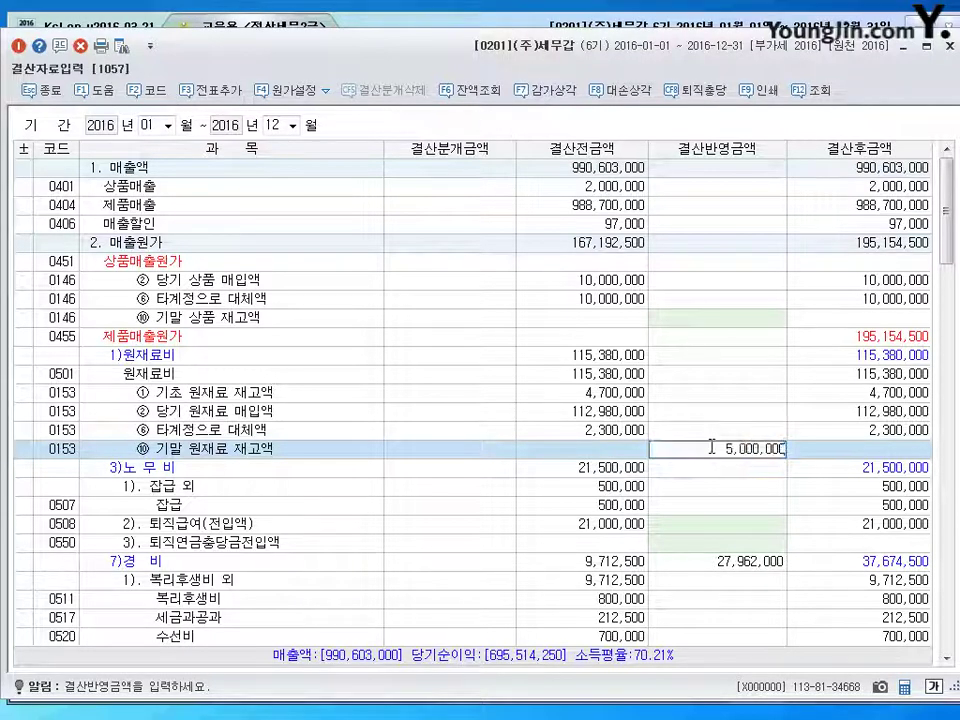
key(Return)
Step: Enter 10,000,000 for 기말 재공품 재고액 (0169) and 20,000,000 for 기말 제품 재고액 (0150) as 결산반영금액
scroll(705, 476, down, 7)
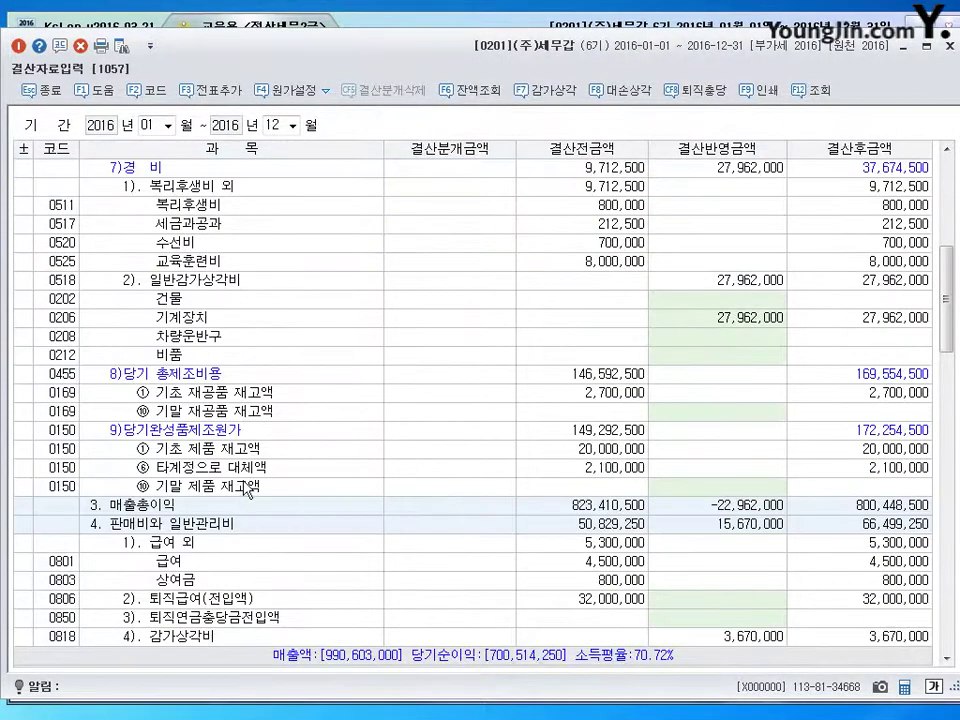
click(738, 411)
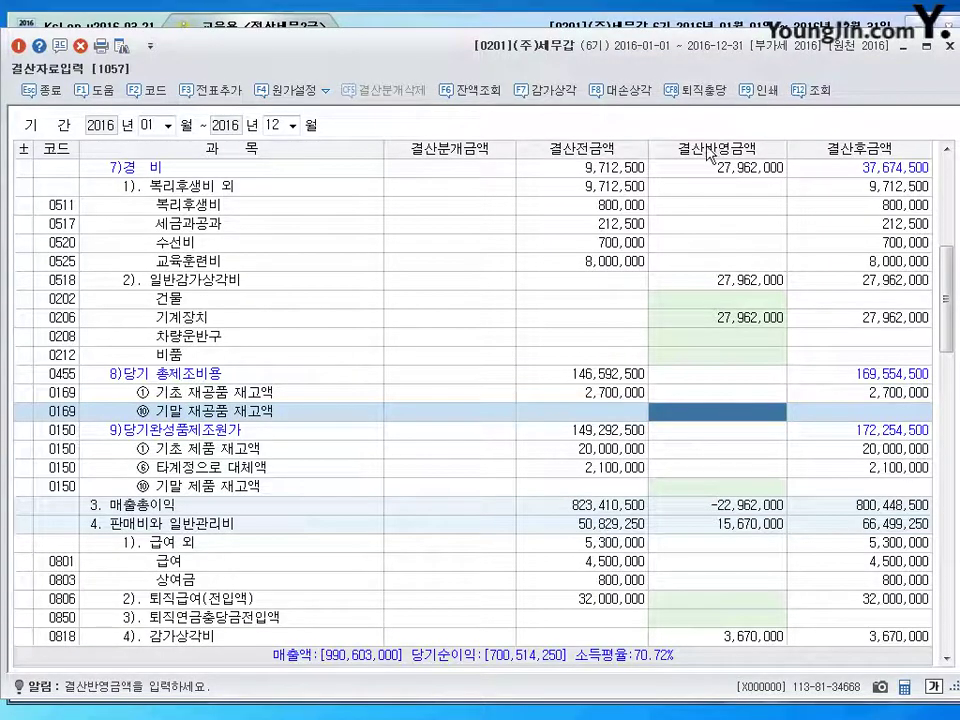
text(10000000)
key(Return)
click(722, 489)
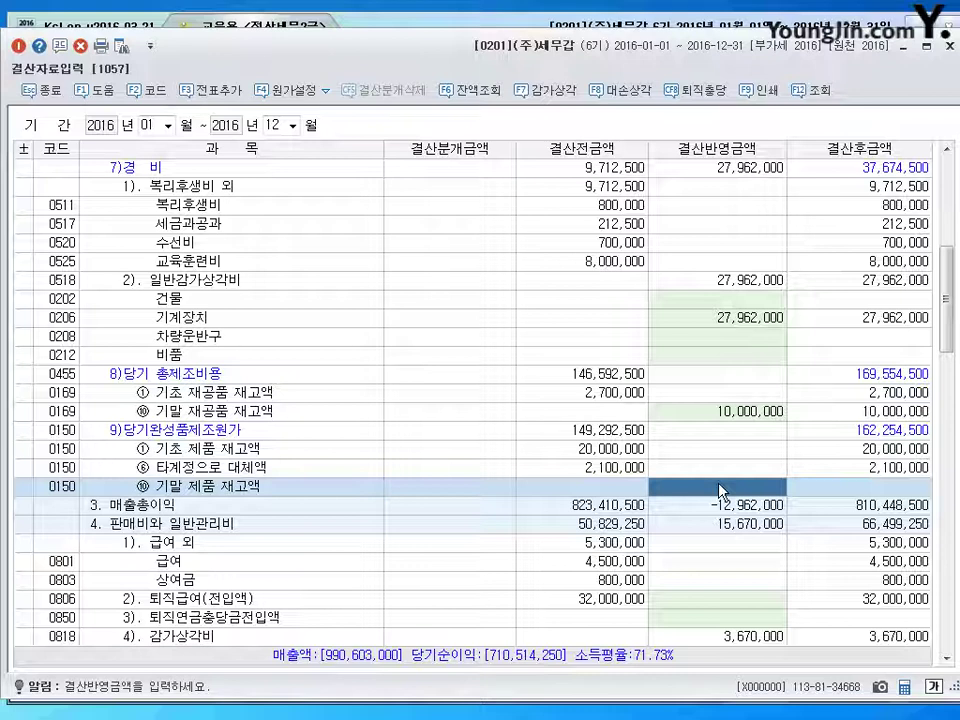
text(20000000)
key(Return)
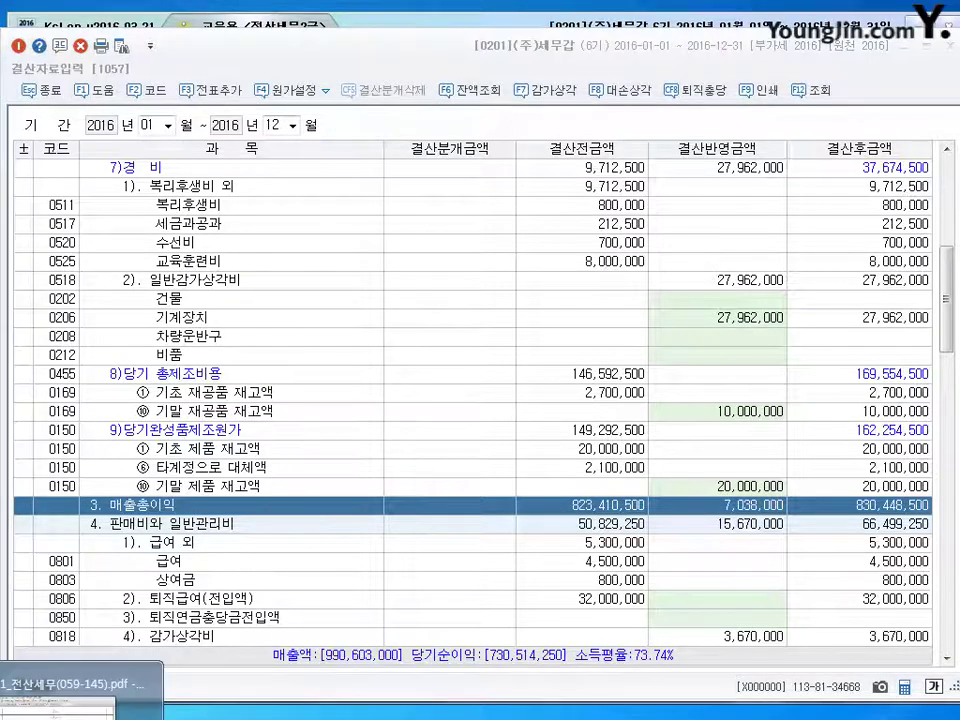
Step: Check problem 19 in the textbook, and open KcLep's 대손상각 window to examine the 대손율 and the 추가설정액 for 외상매출금 and 받을어음
key(alt+Tab)
scroll(502, 560, down, 3)
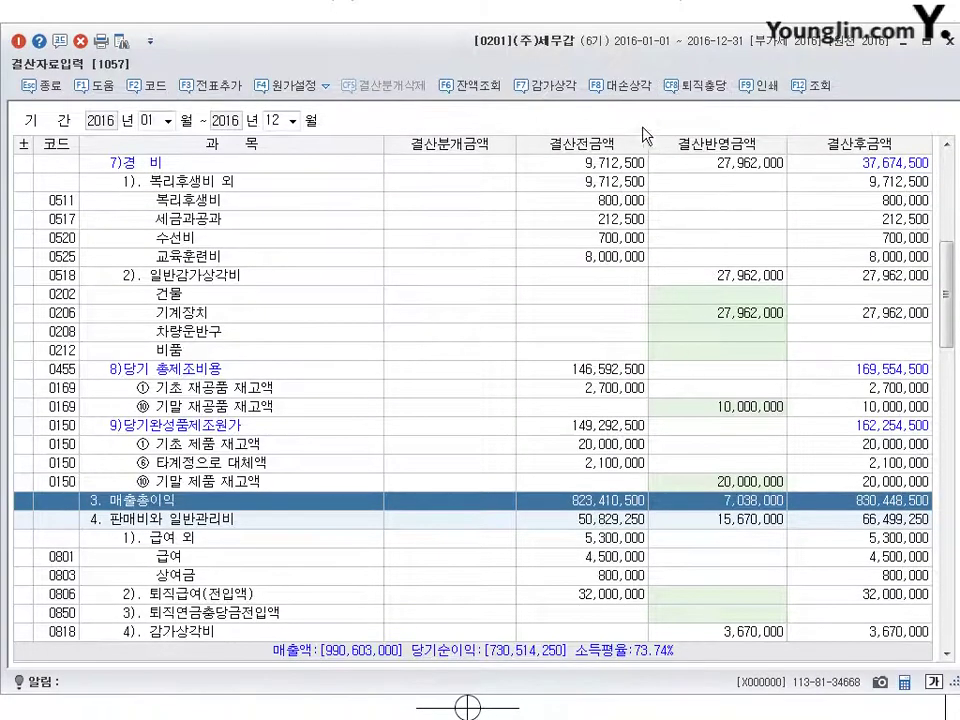
click(620, 85)
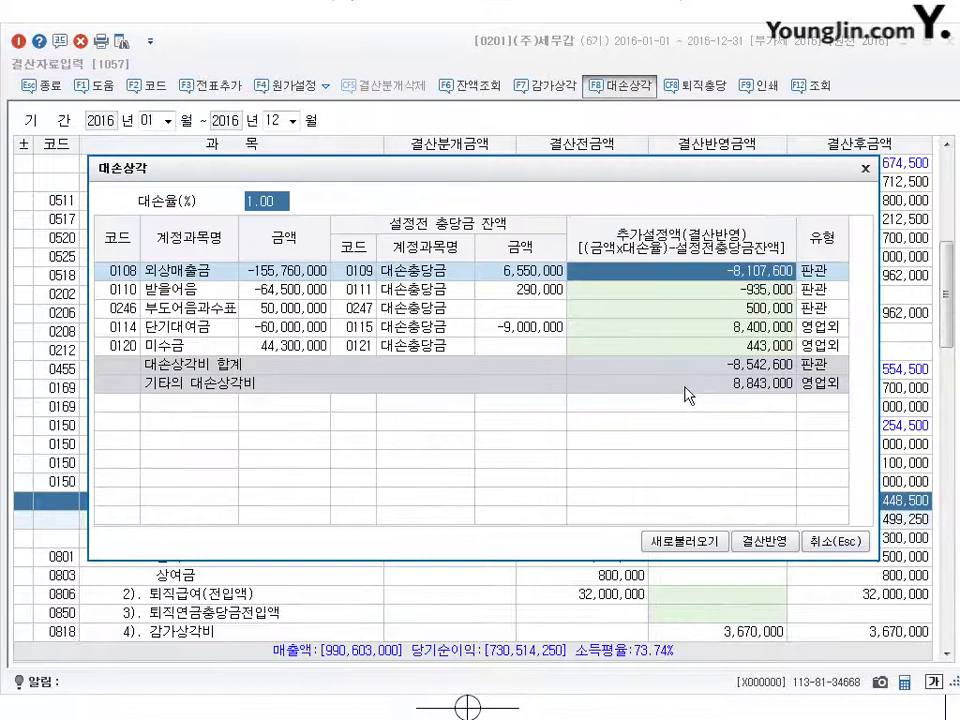
click(679, 291)
click(684, 279)
click(685, 285)
click(684, 279)
click(686, 288)
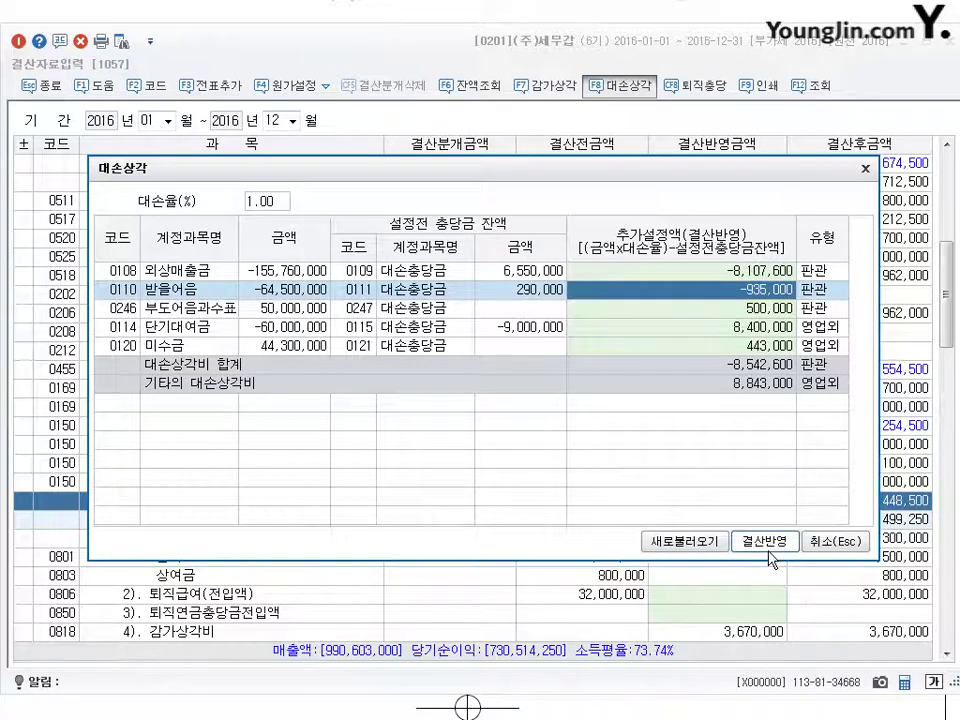
click(263, 204)
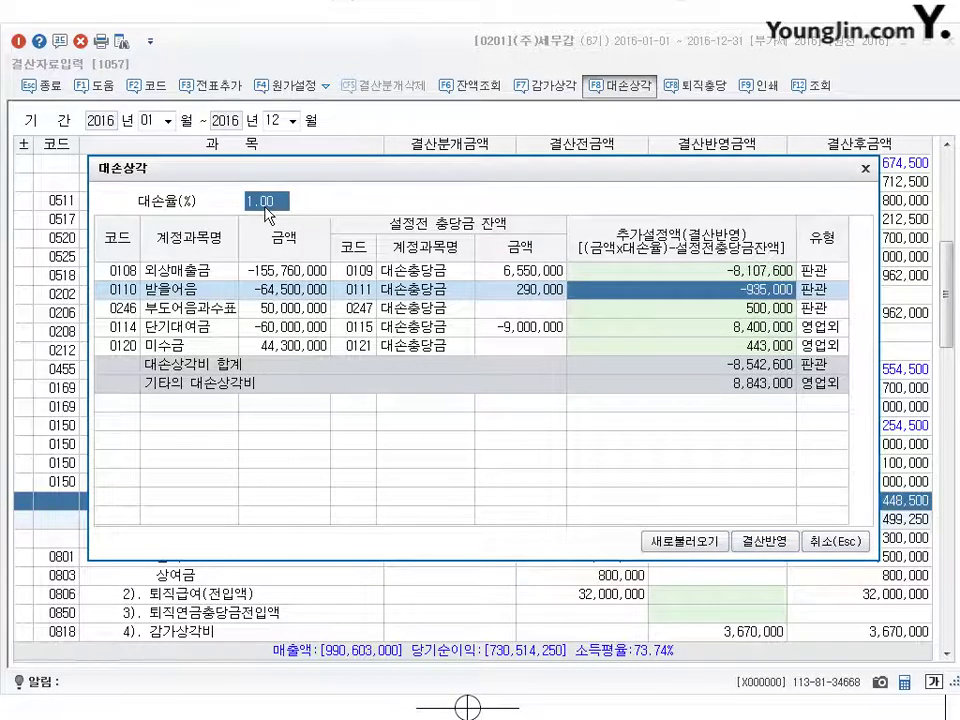
click(736, 272)
click(737, 288)
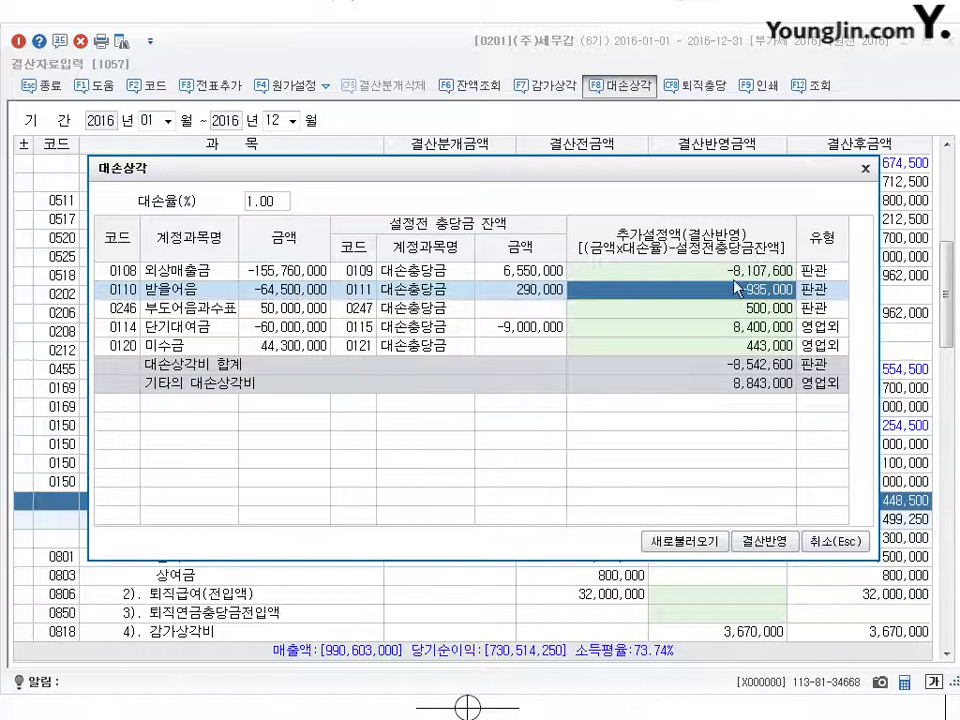
click(737, 271)
click(741, 289)
Step: Try clearing the 추가설정액 for 단기대여금 (0114) and 미수금 (0120), and cancel the 대손상각 window without applying it
key(Down)
key(Down)
key(Down)
key(Up)
key(Delete)
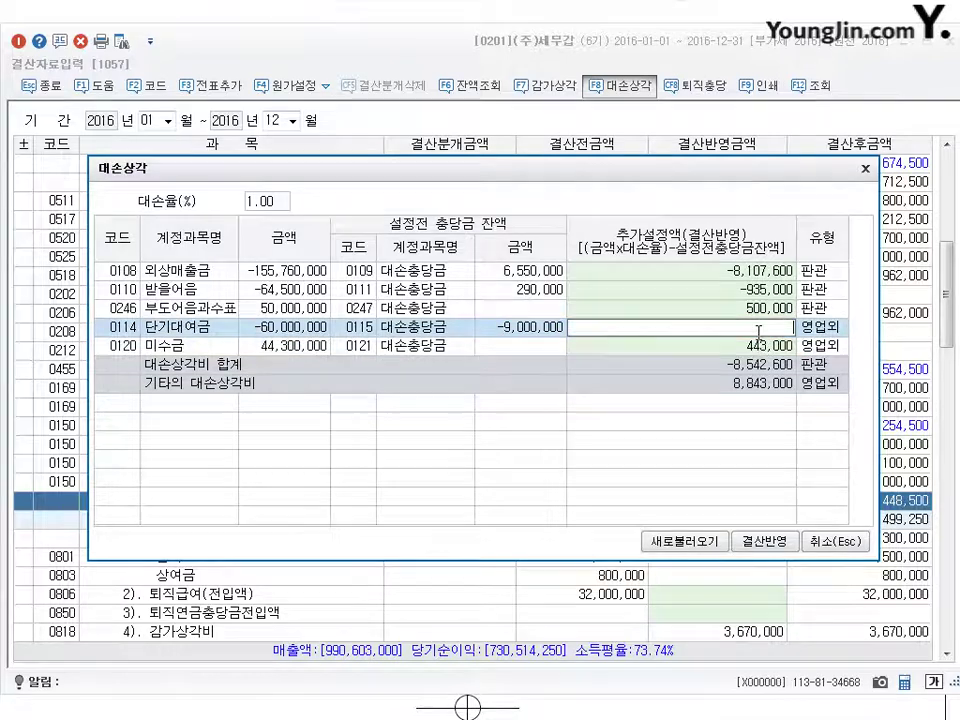
key(Return)
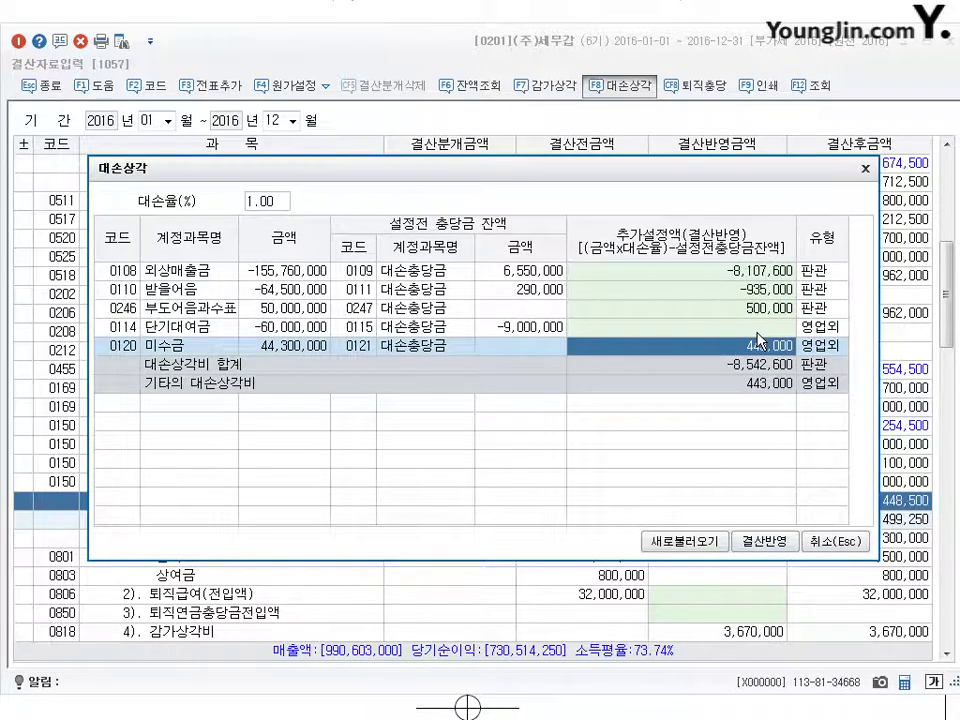
key(Delete)
key(Return)
key(Up)
key(Up)
key(Up)
key(Up)
key(Up)
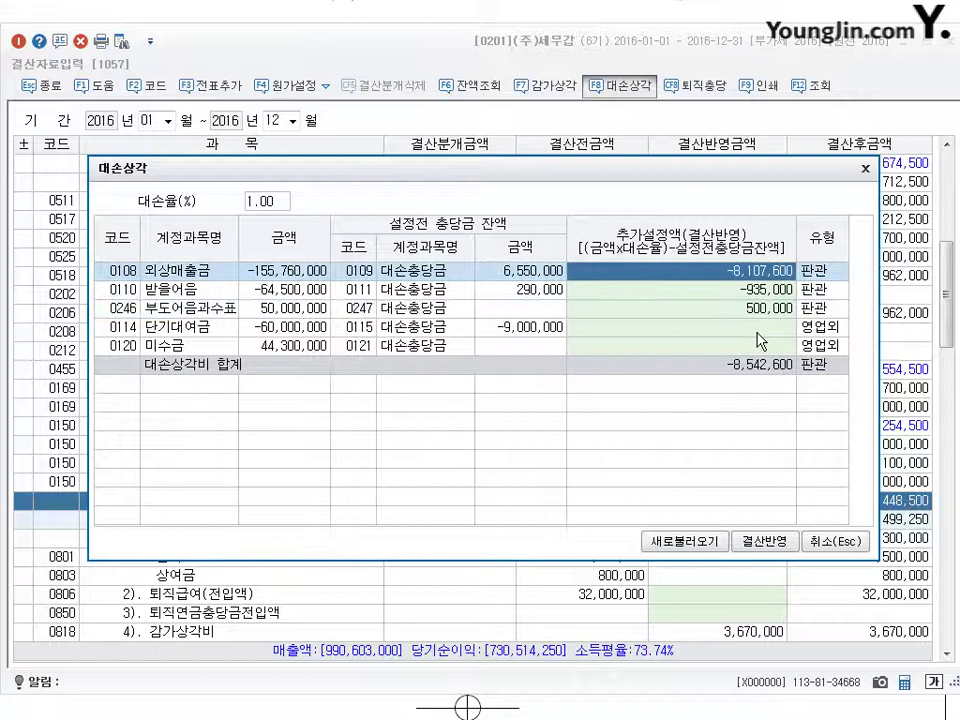
click(838, 541)
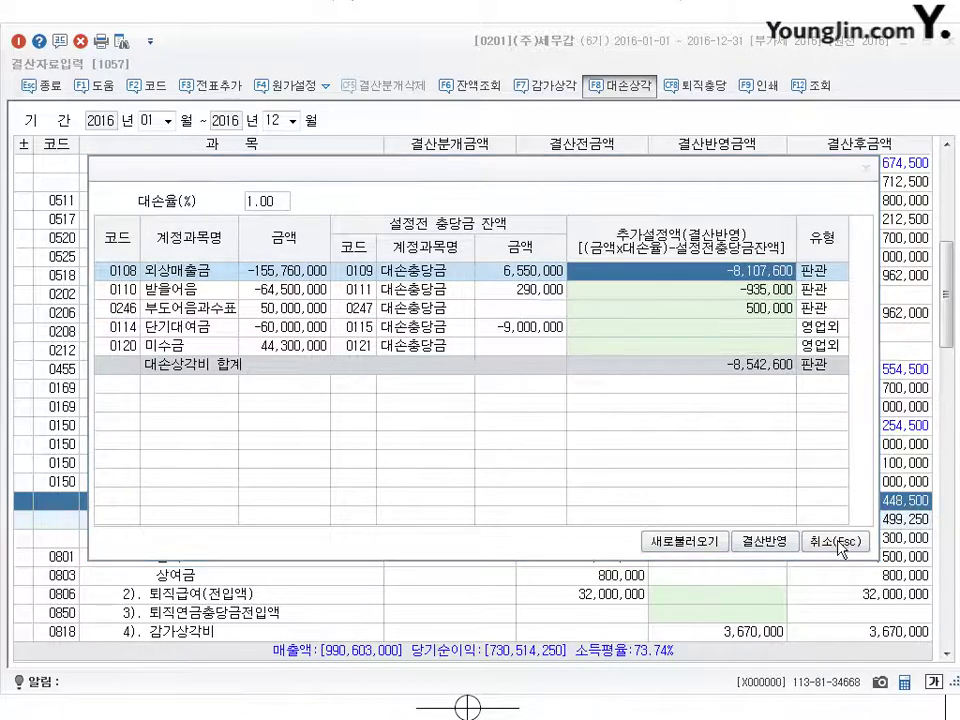
Step: Under 대손상각 in 판매비와 일반관리비, enter 4,900,000 for 외상매출금 (0108) and 200,000 for 받을어음 (0110) as 결산반영금액
click(495, 405)
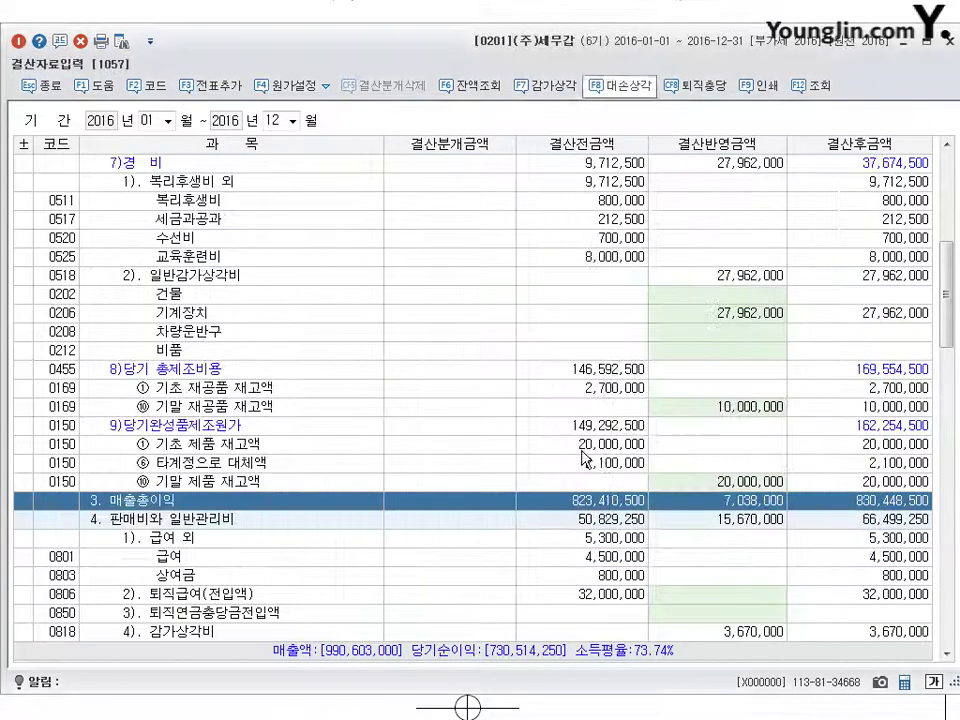
click(738, 409)
scroll(740, 520, down, 5)
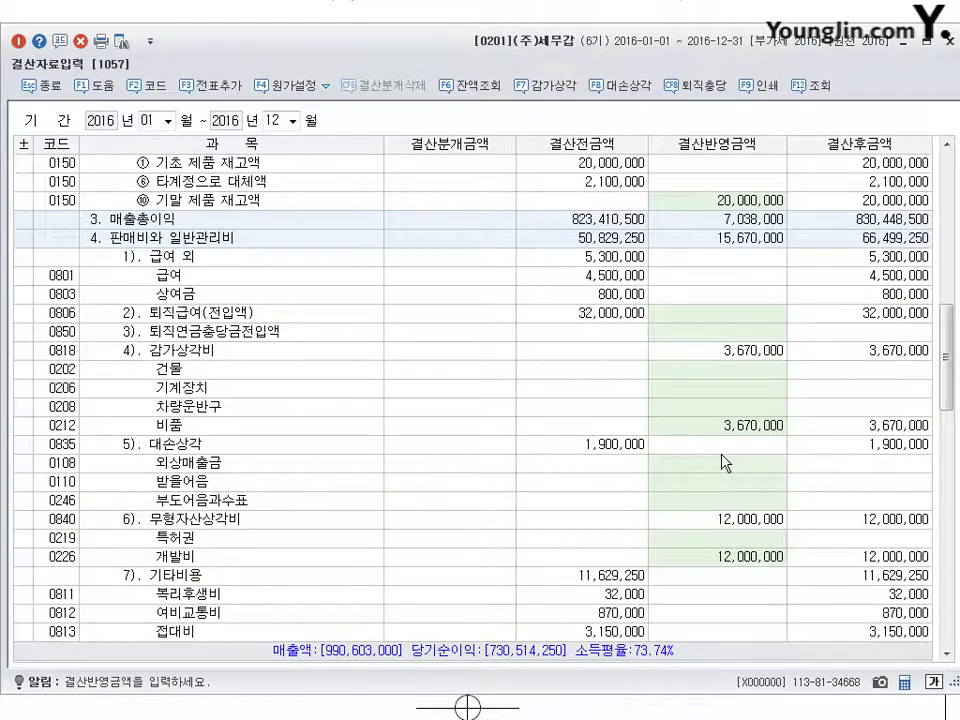
scroll(724, 579, down, 2)
click(735, 362)
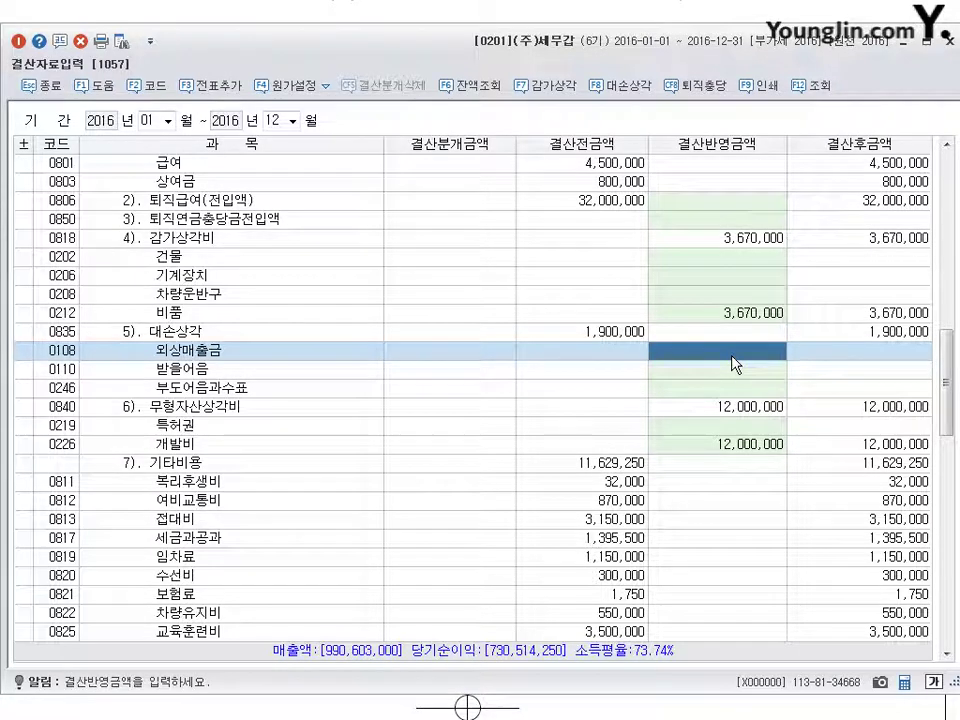
text(4,900,000)
key(Return)
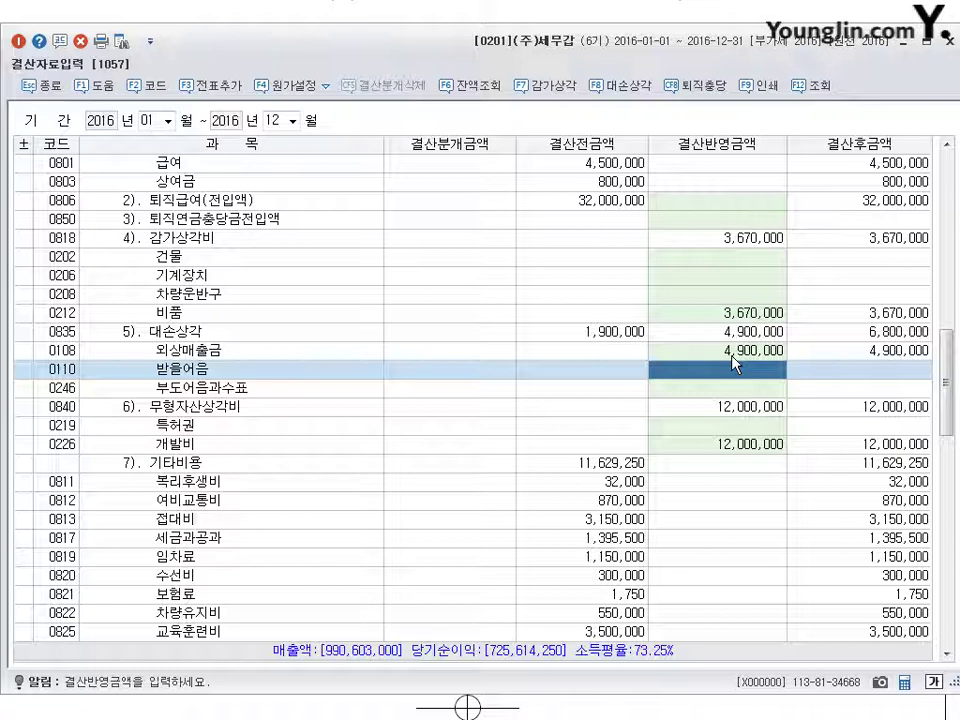
text(200000)
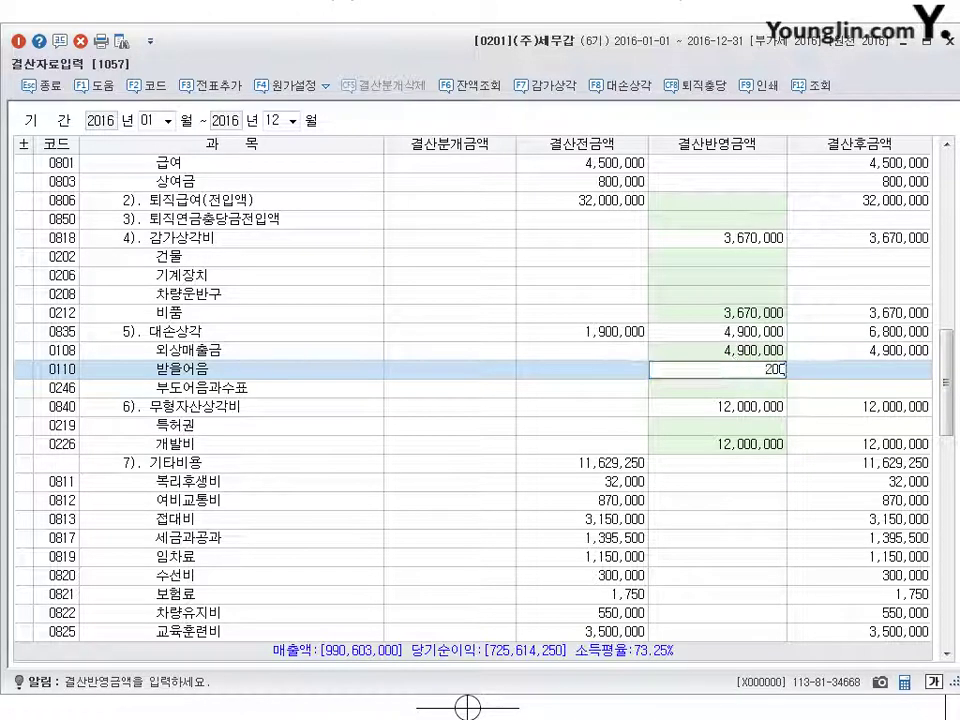
key(Return)
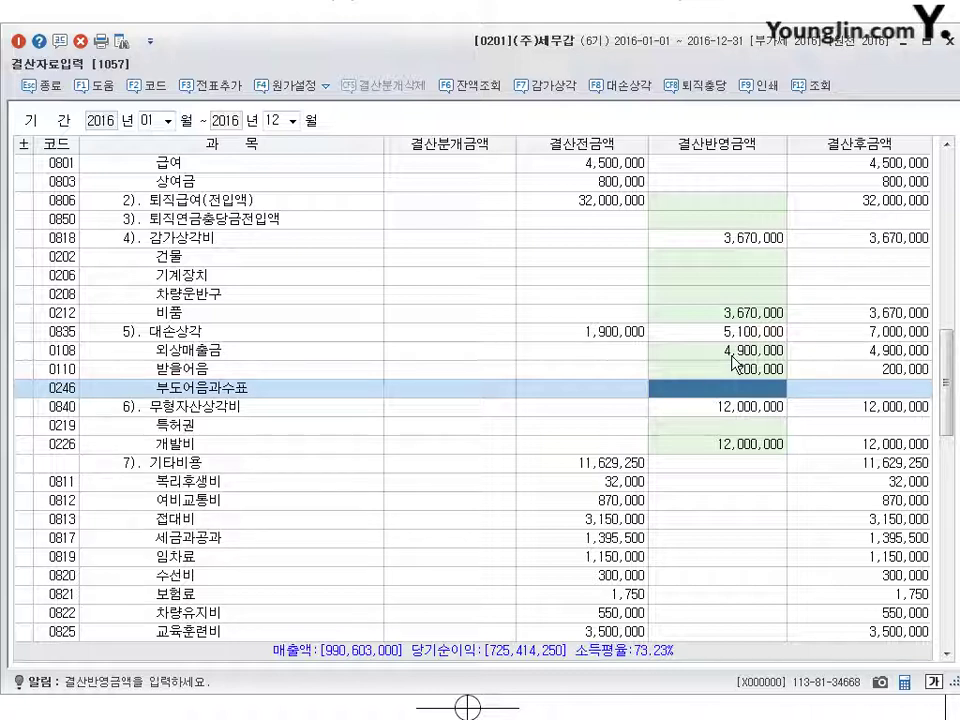
Step: Reopen the 대손상각 window to review the 대손율 and each account's 추가설정액, and cancel it without applying it
click(636, 92)
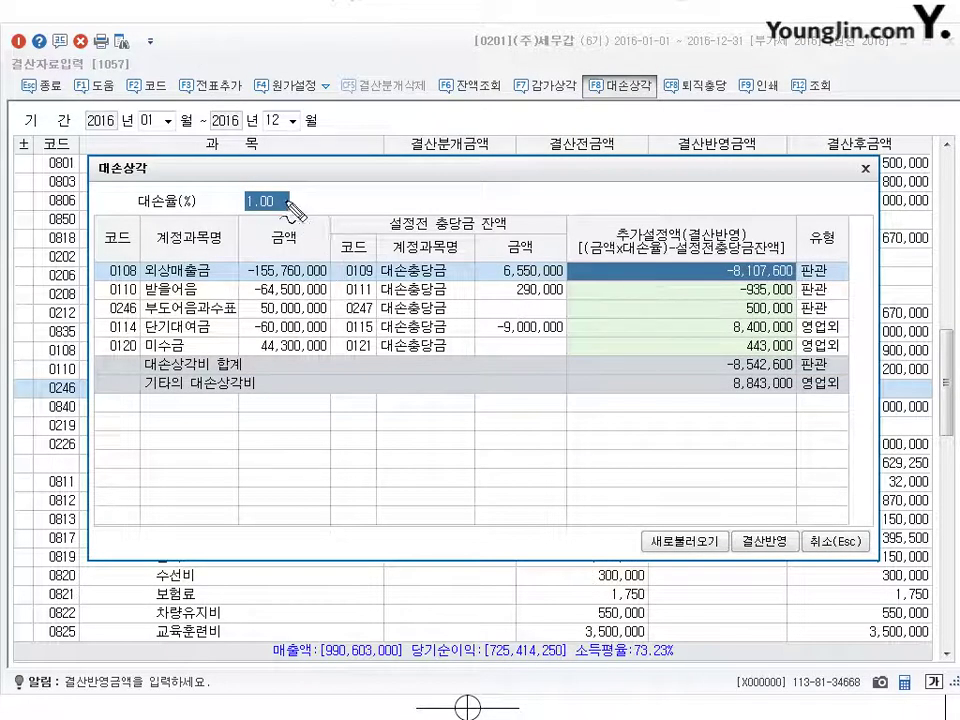
mouse_move(285, 190)
mouse_down()
mouse_move(245, 208)
mouse_move(290, 198)
mouse_up()
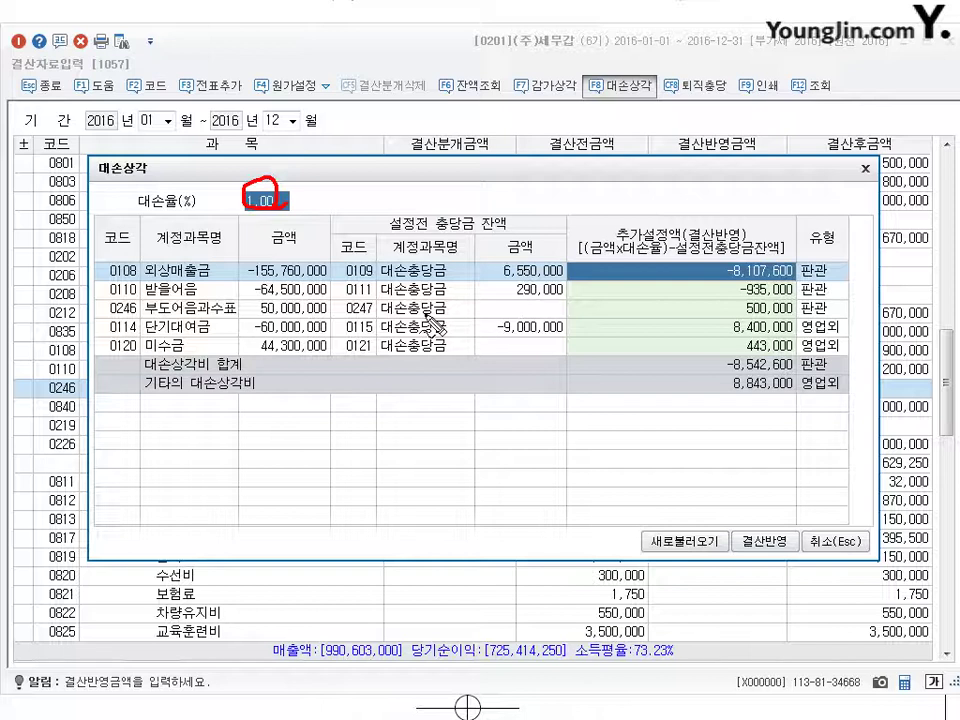
drag(463, 302, 466, 356)
mouse_move(742, 311)
mouse_down()
mouse_move(768, 311)
mouse_move(740, 357)
mouse_up()
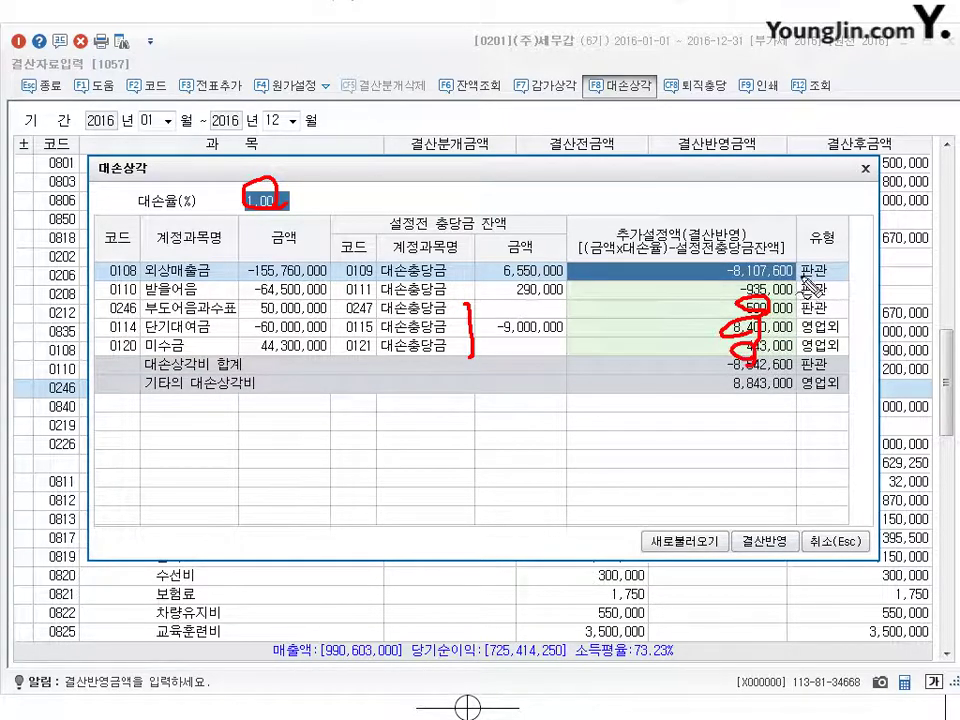
drag(798, 263, 790, 298)
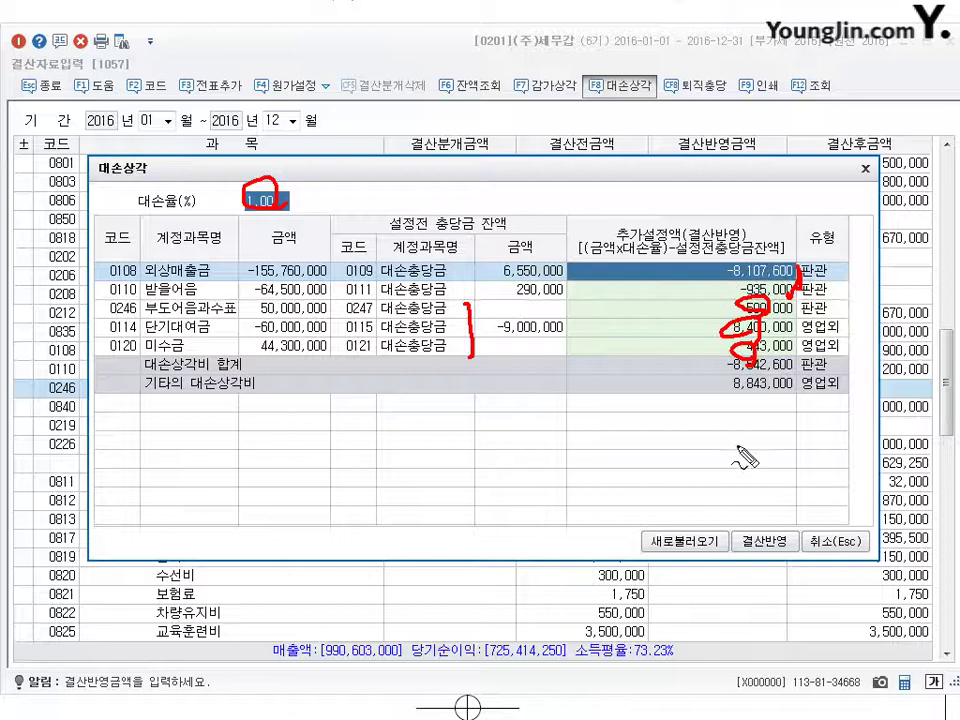
drag(718, 255, 715, 318)
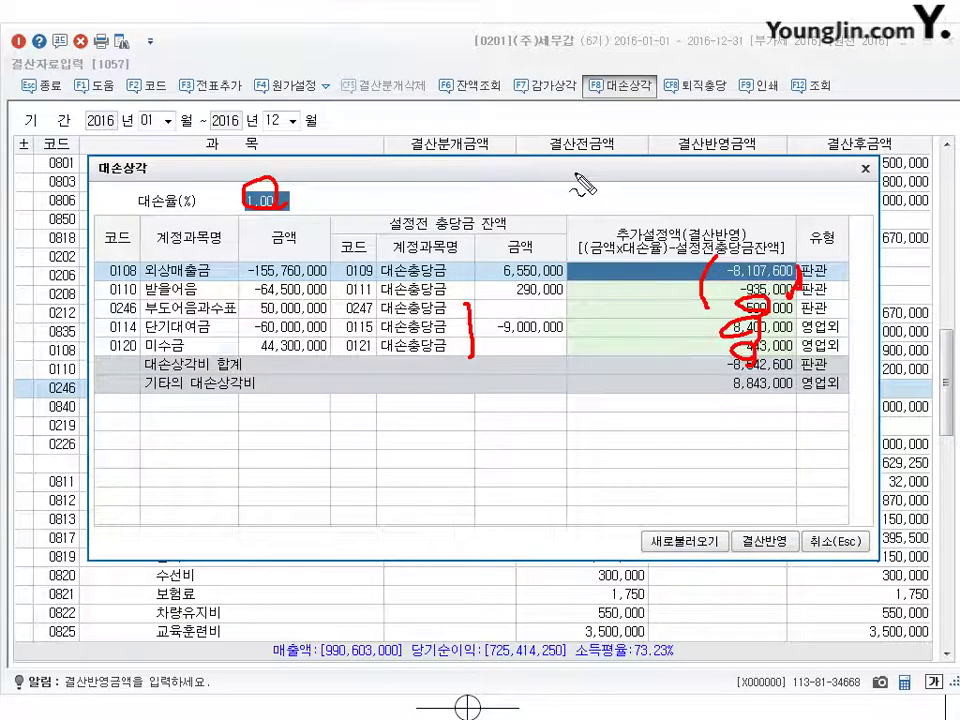
key(Escape)
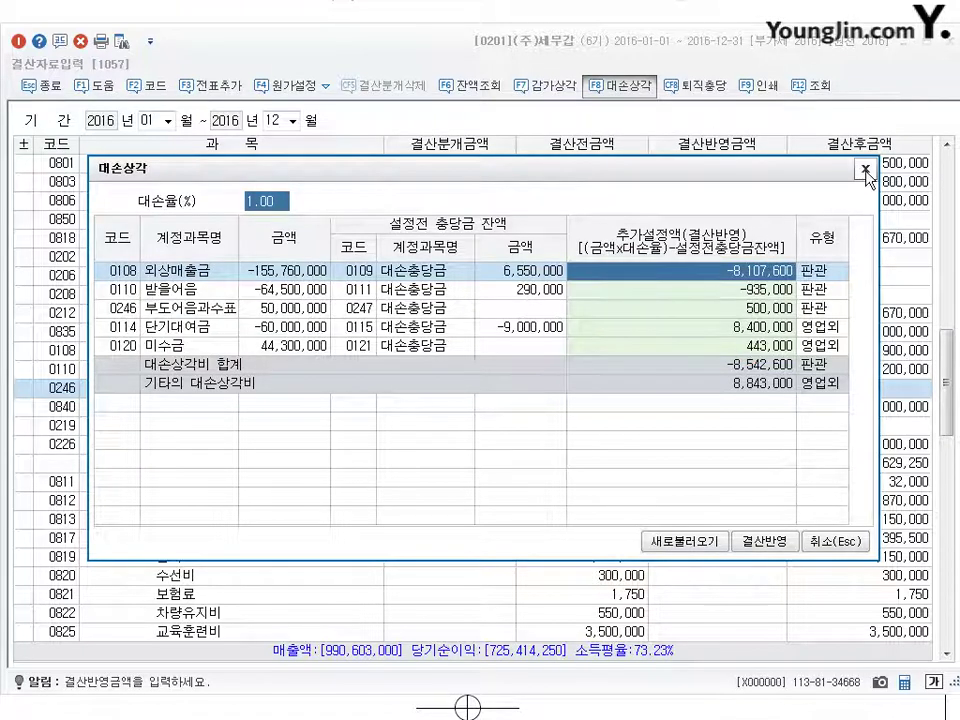
click(815, 543)
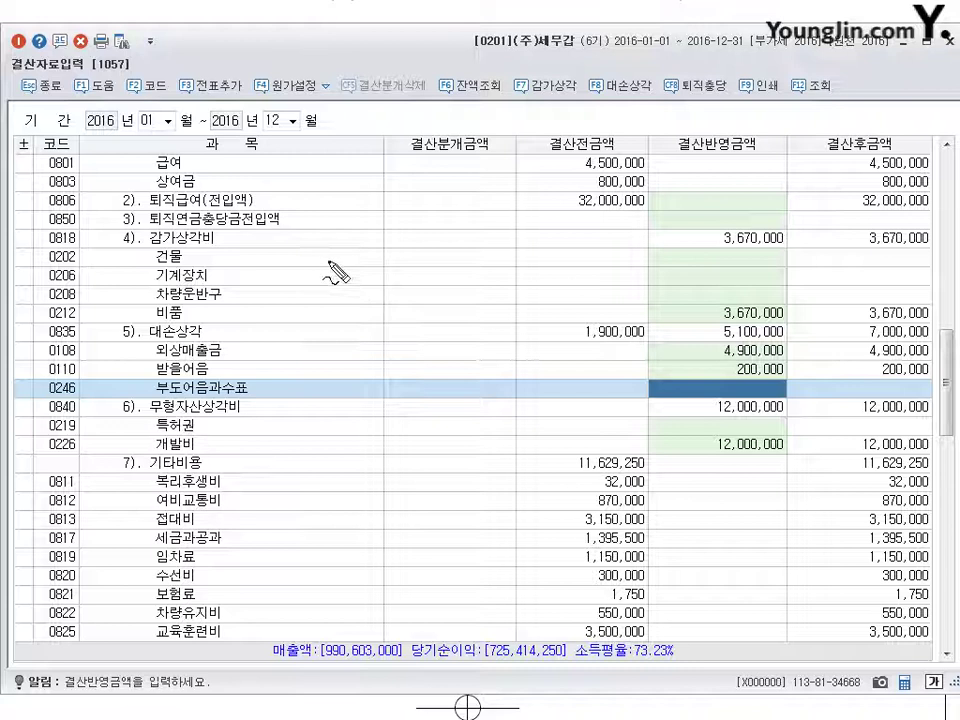
mouse_move(299, 274)
mouse_down()
mouse_move(388, 280)
mouse_move(416, 266)
mouse_up()
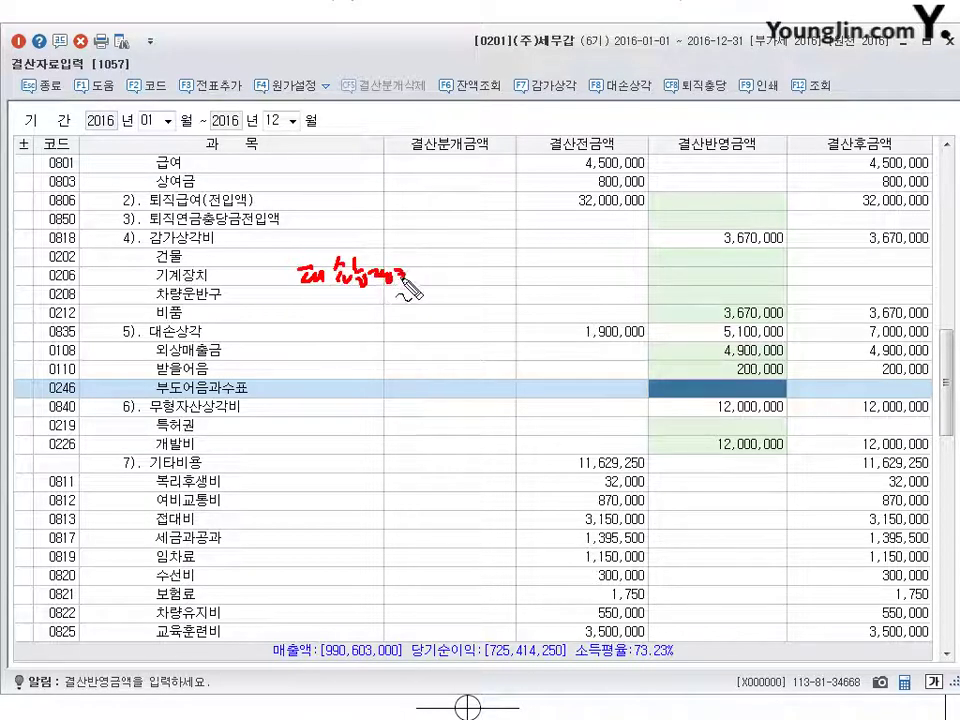
mouse_move(474, 256)
mouse_down()
mouse_move(474, 288)
mouse_move(572, 264)
mouse_move(603, 282)
mouse_move(648, 272)
mouse_move(666, 292)
mouse_up()
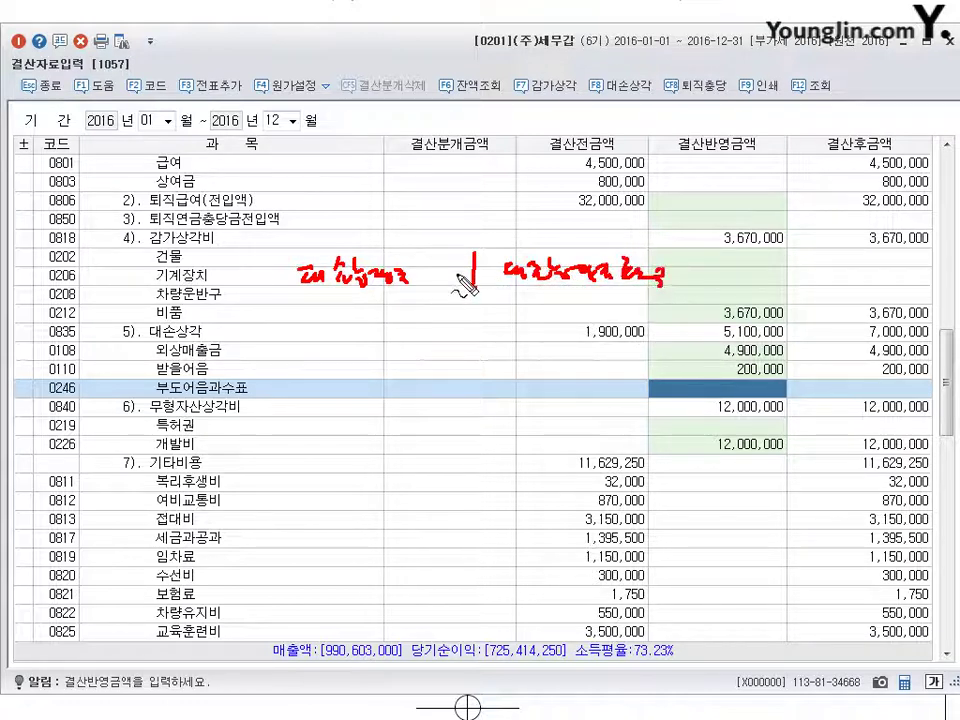
key(Escape)
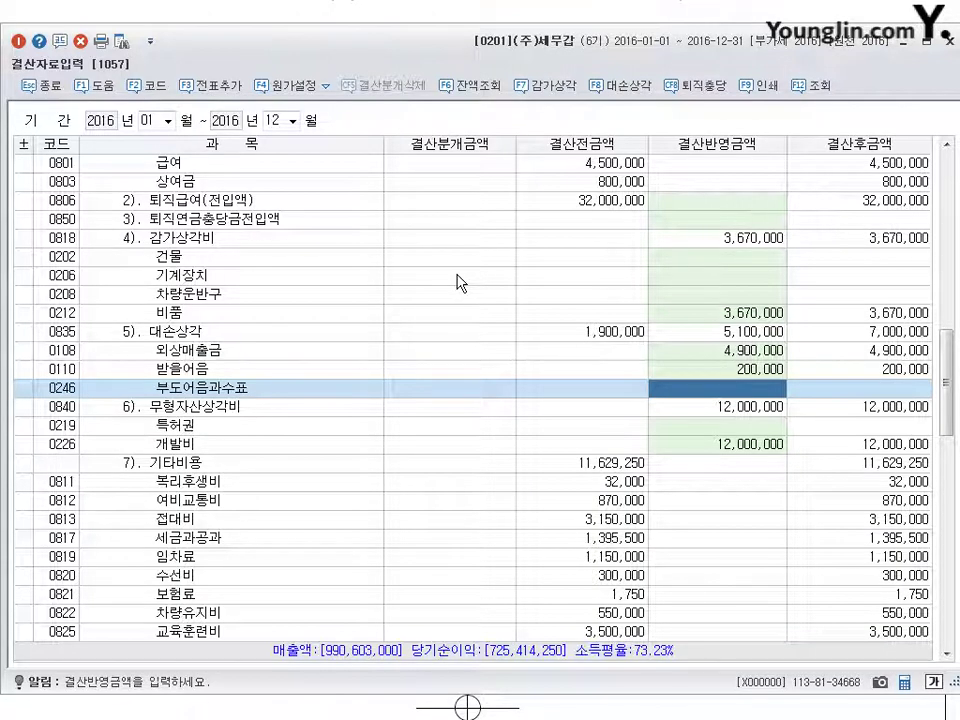
Step: Enter 3,000,000 as 결산반영금액 for 퇴직급여(전입액) (0508) under 노무비 in 제품매출원가
scroll(457, 283, up, 11)
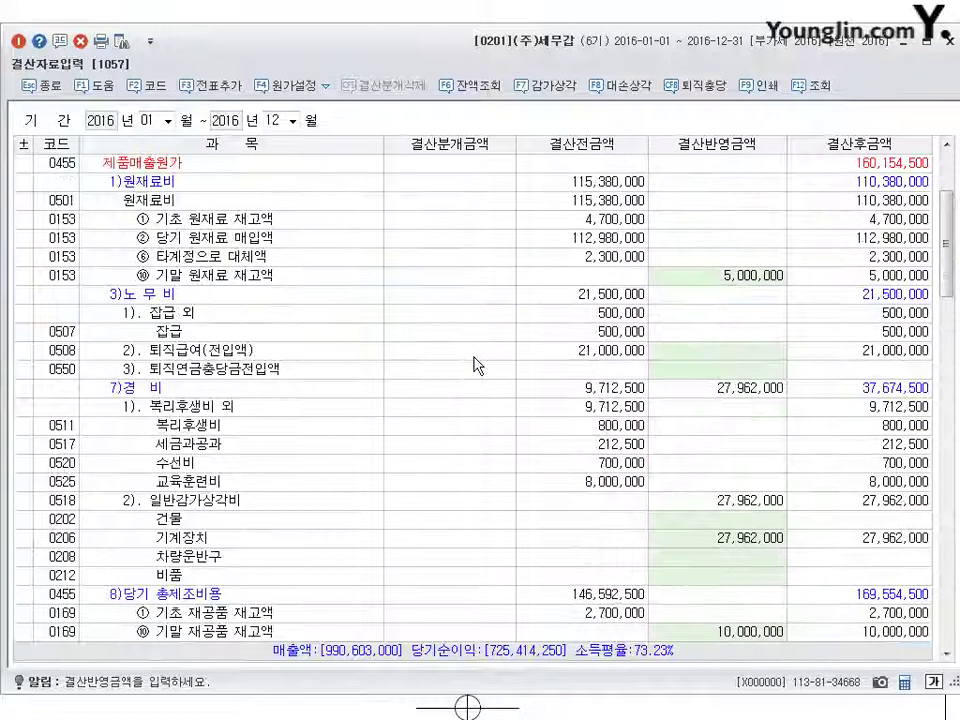
scroll(476, 358, up, 3)
scroll(456, 386, down, 2)
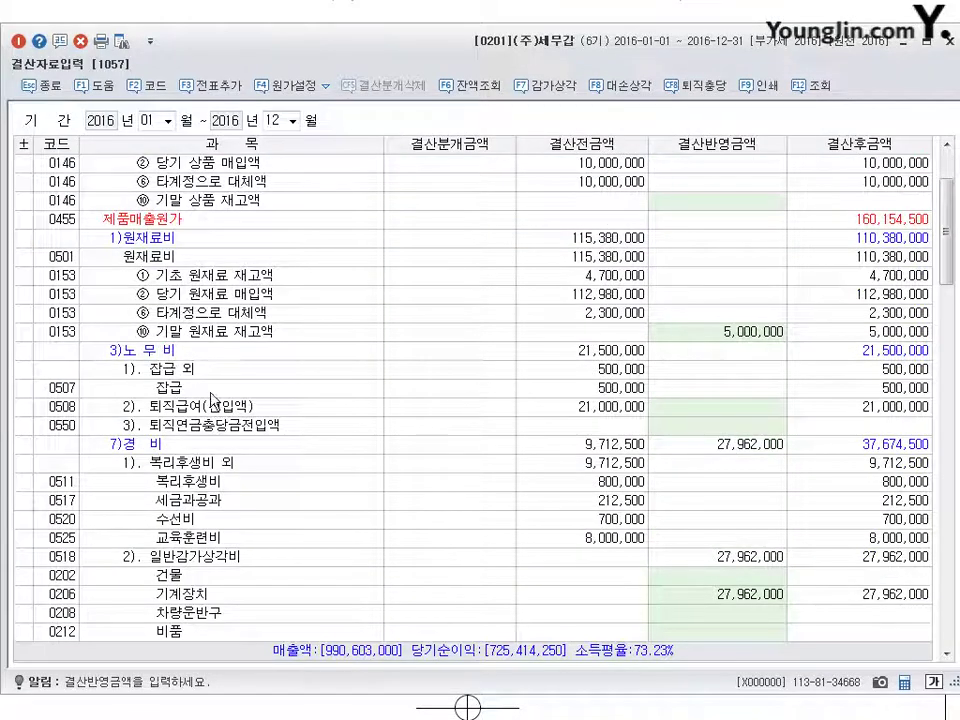
click(680, 410)
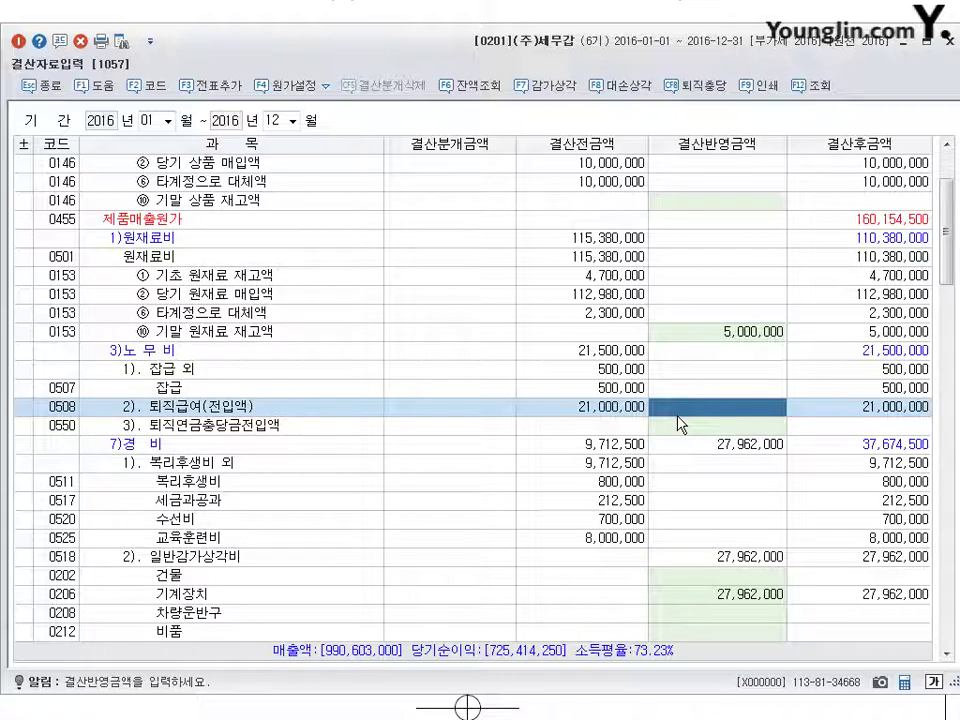
text(3000000)
key(Return)
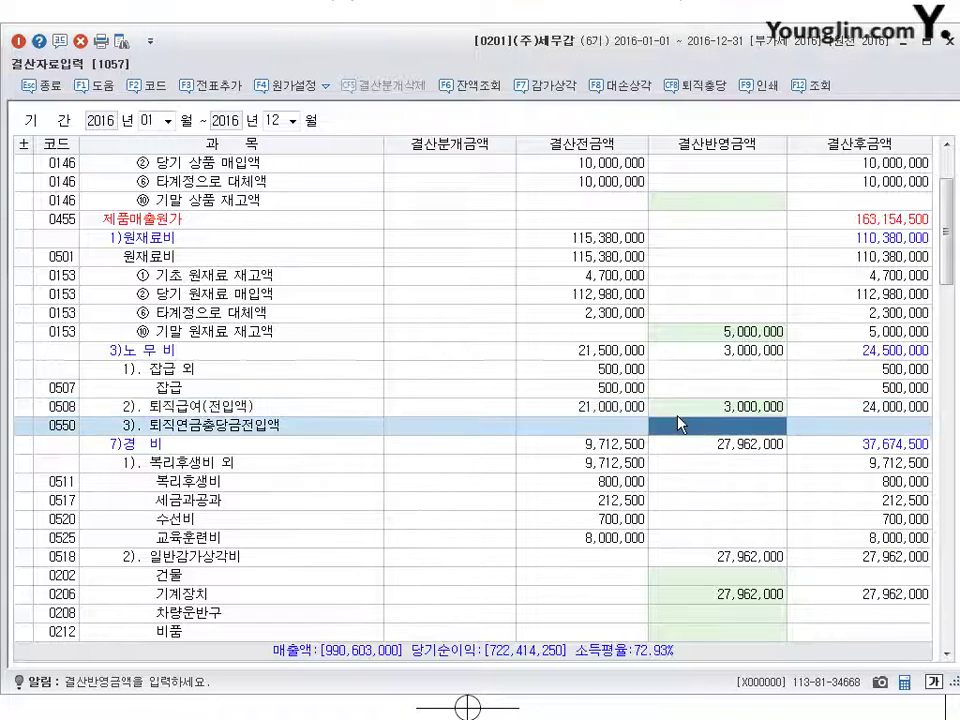
Step: Enter 4,000,000 as 결산반영금액 for 퇴직급여(전입액) (0806) under 판매비와 일반관리비
scroll(678, 424, down, 9)
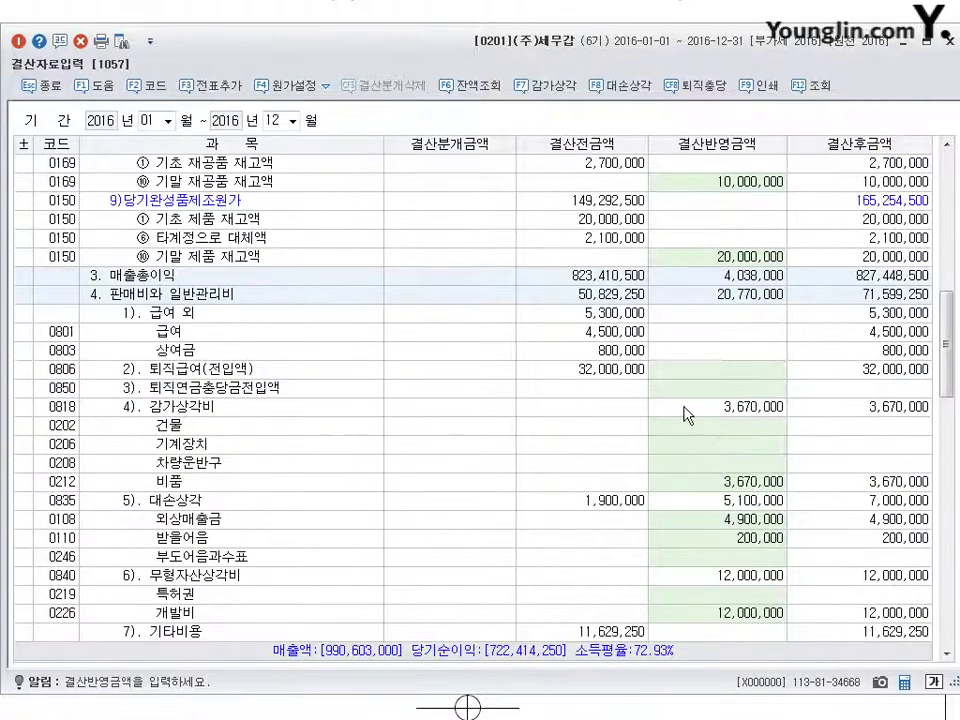
click(687, 372)
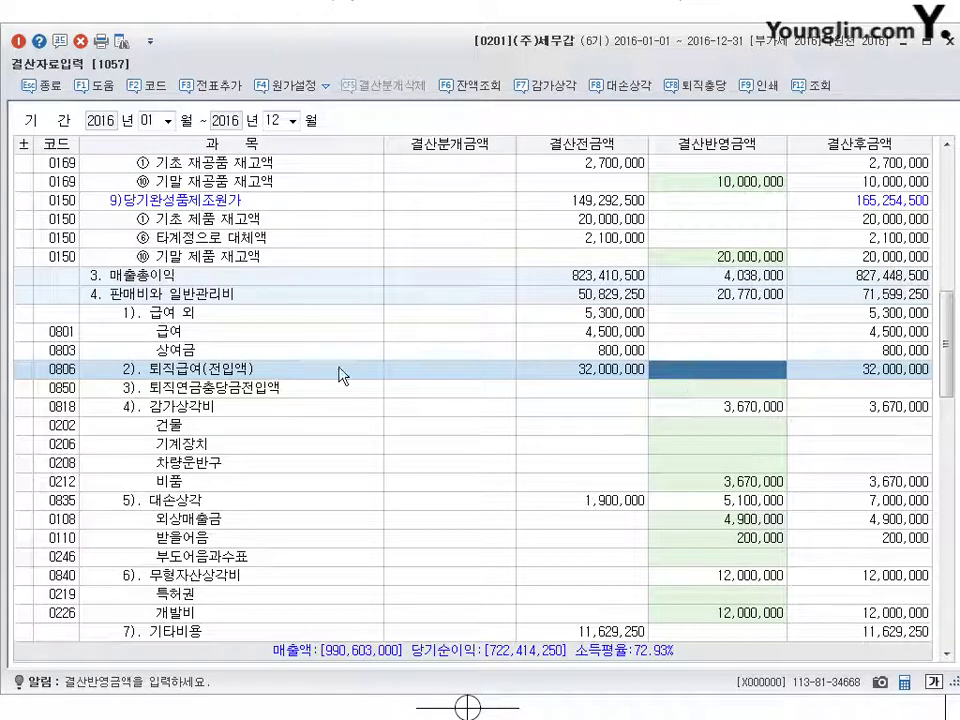
click(228, 292)
click(711, 378)
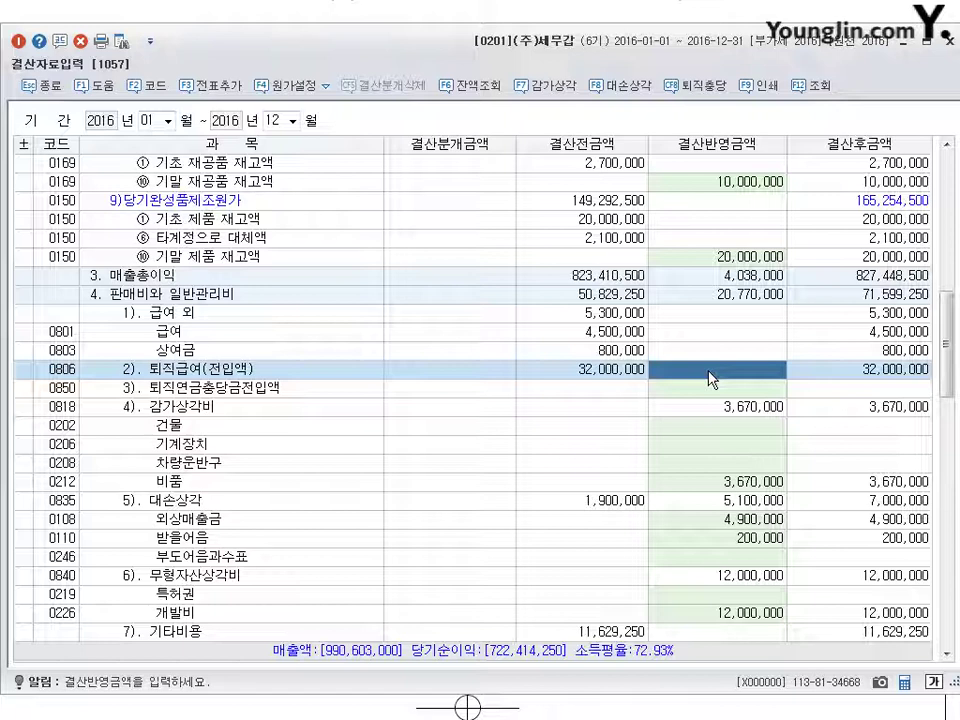
text(4000000)
key(Return)
Step: Under 법인세등, enter 40,000 for 선납세금 (0136) and 5,560,000 for 추가계상액 (0998) as 결산반영금액
scroll(711, 378, down, 20)
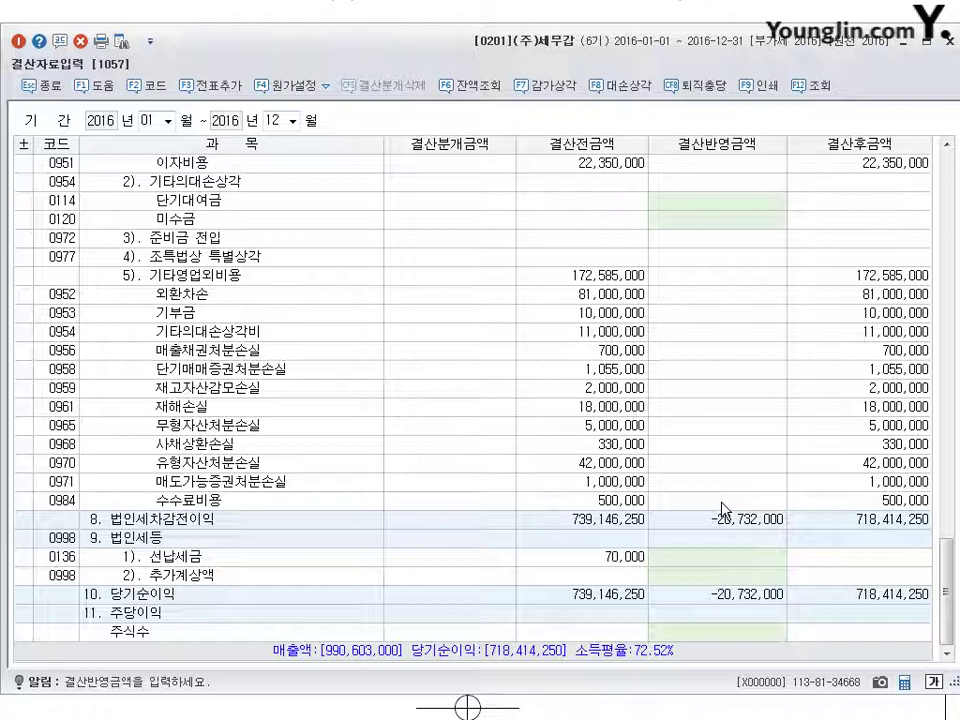
click(718, 557)
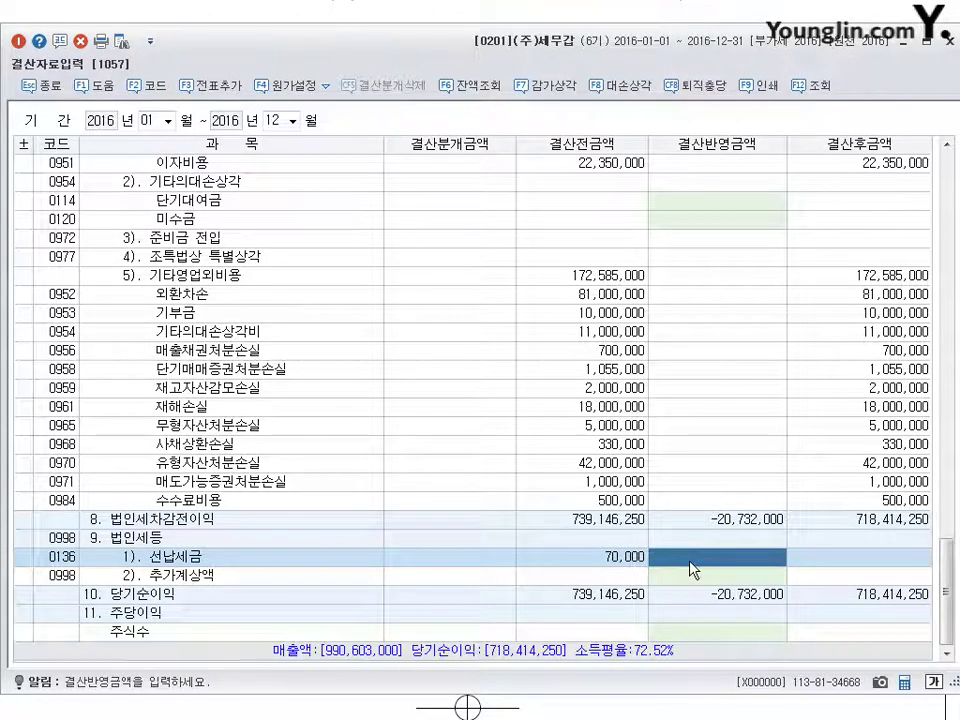
text(400000)
key(Return)
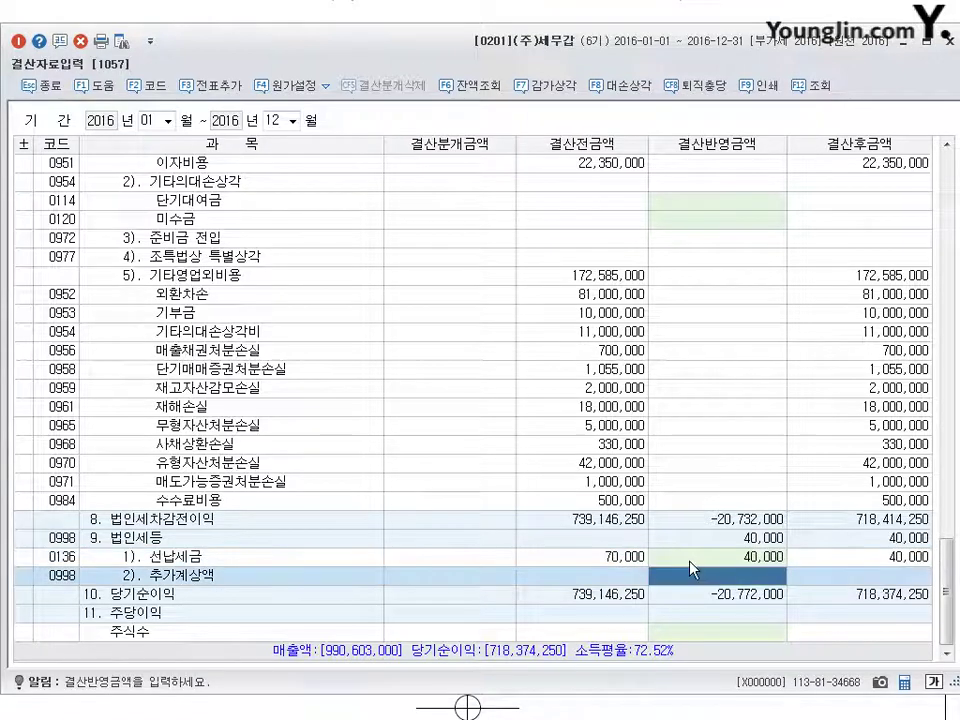
key(Up)
key(Down)
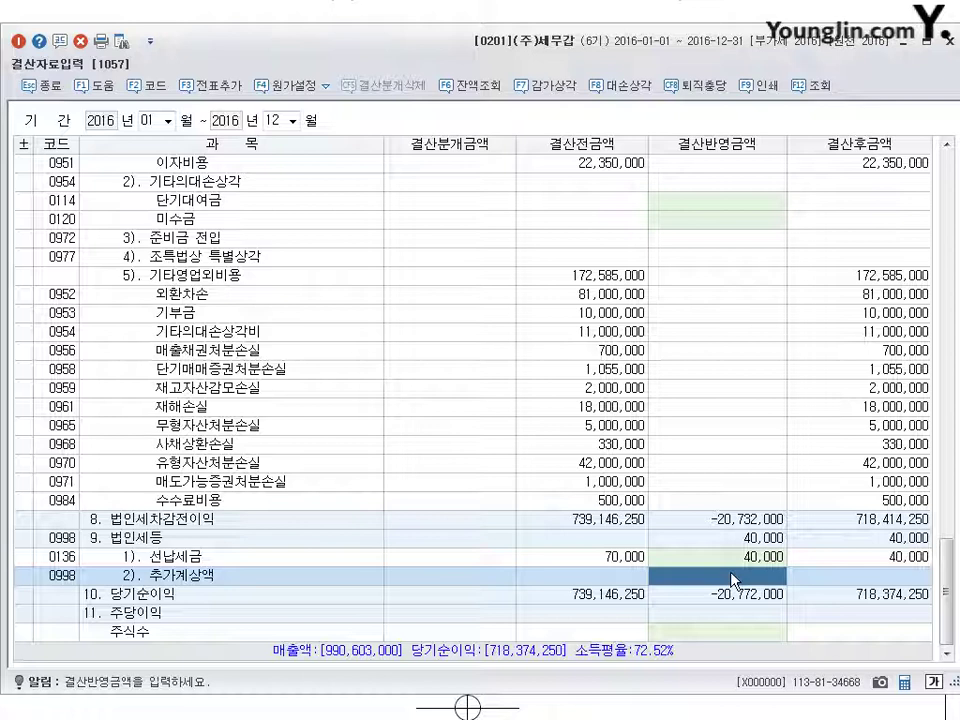
text(5560000)
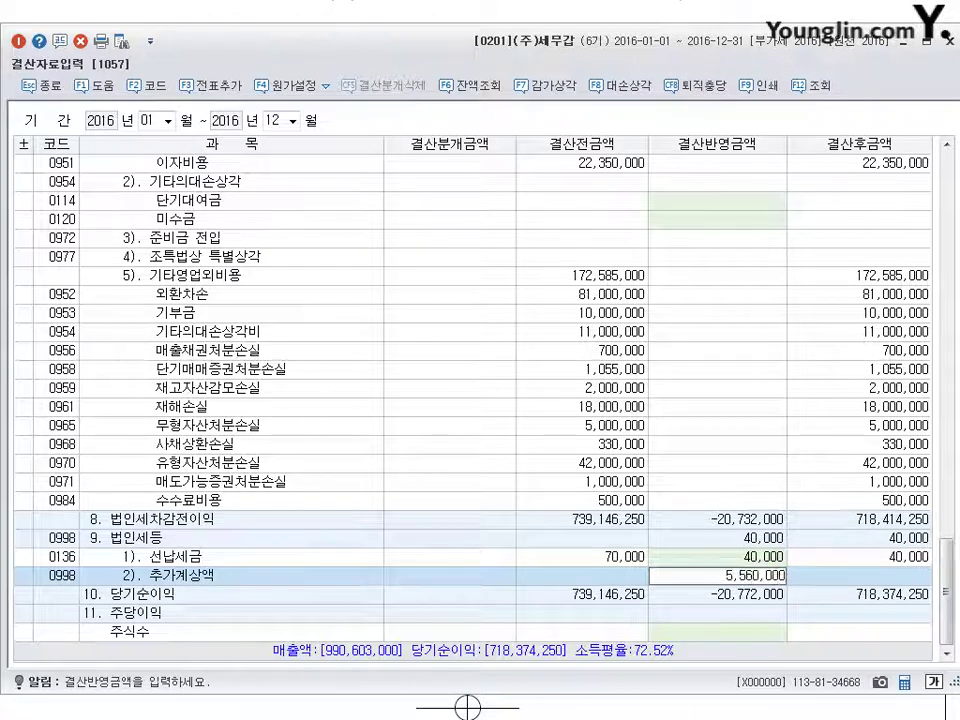
key(Return)
Step: Check the 법인세등, 선납세금 and 추가계상액 amounts, and run 전표추가 to add the closing entries to the 일반전표
click(750, 540)
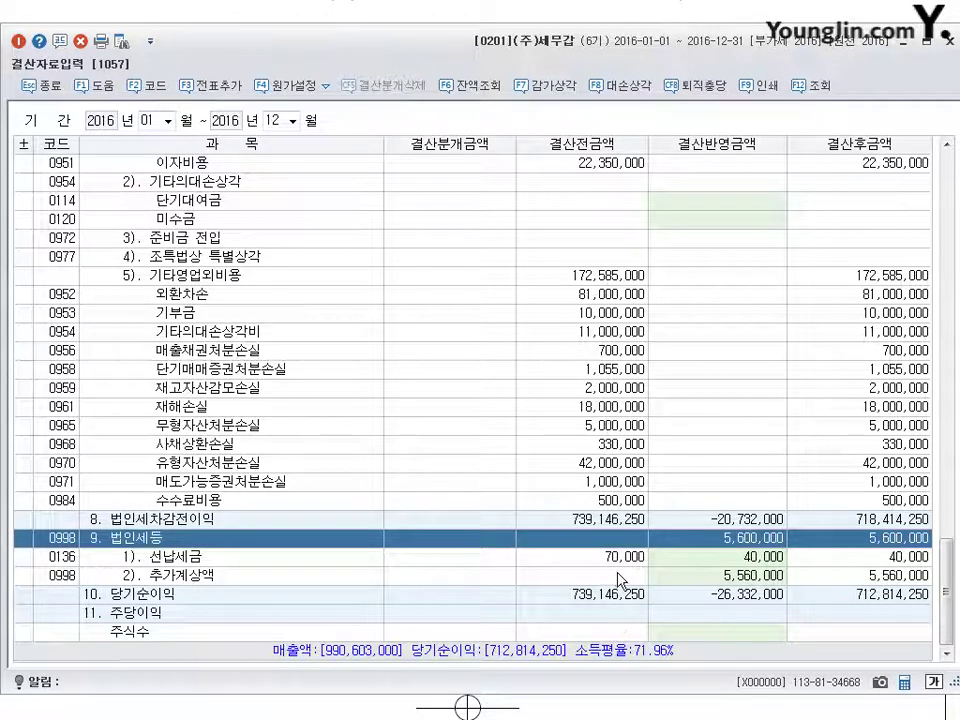
click(757, 562)
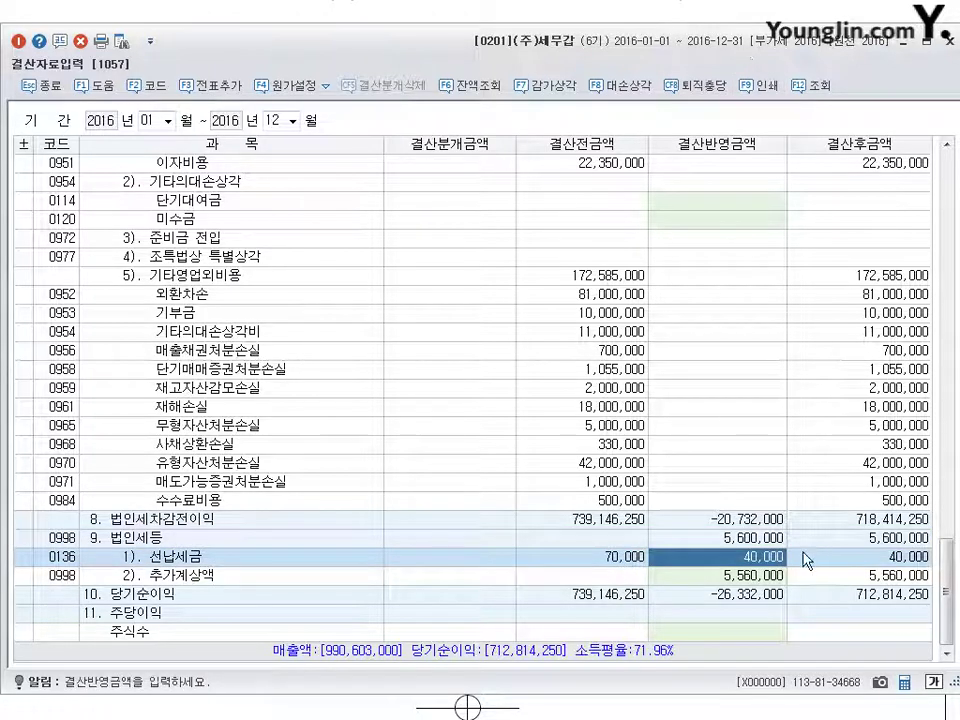
click(740, 577)
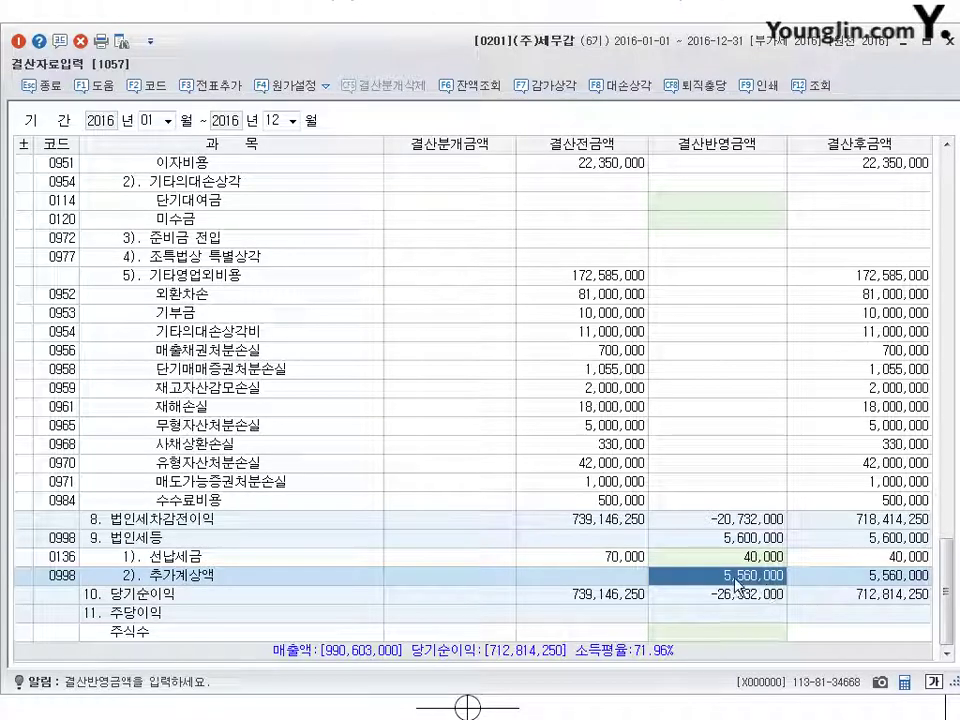
click(730, 540)
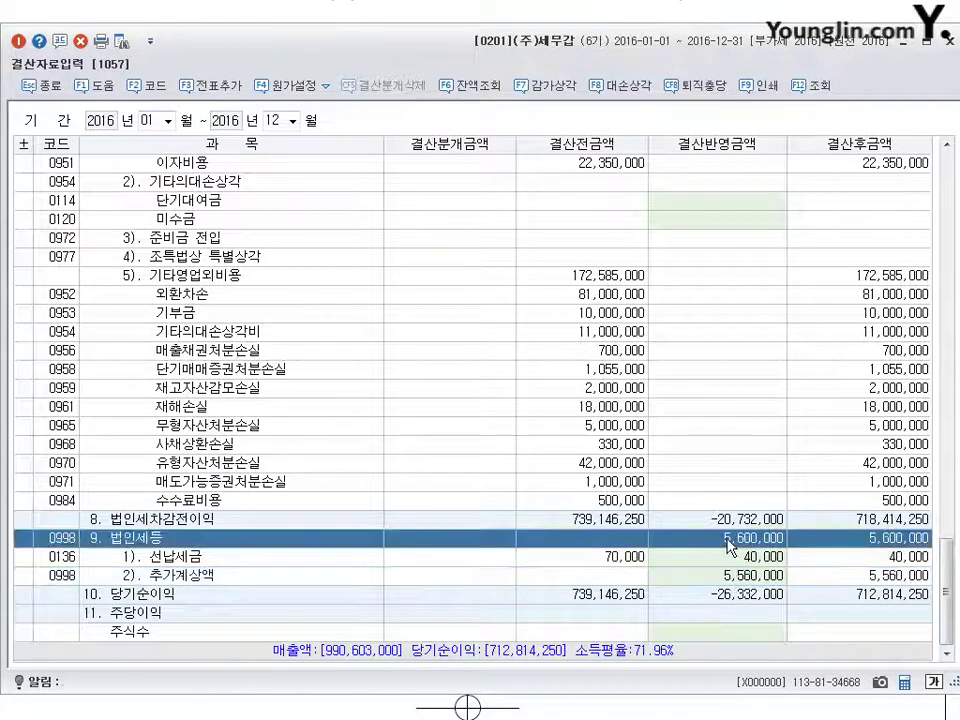
click(745, 556)
click(745, 577)
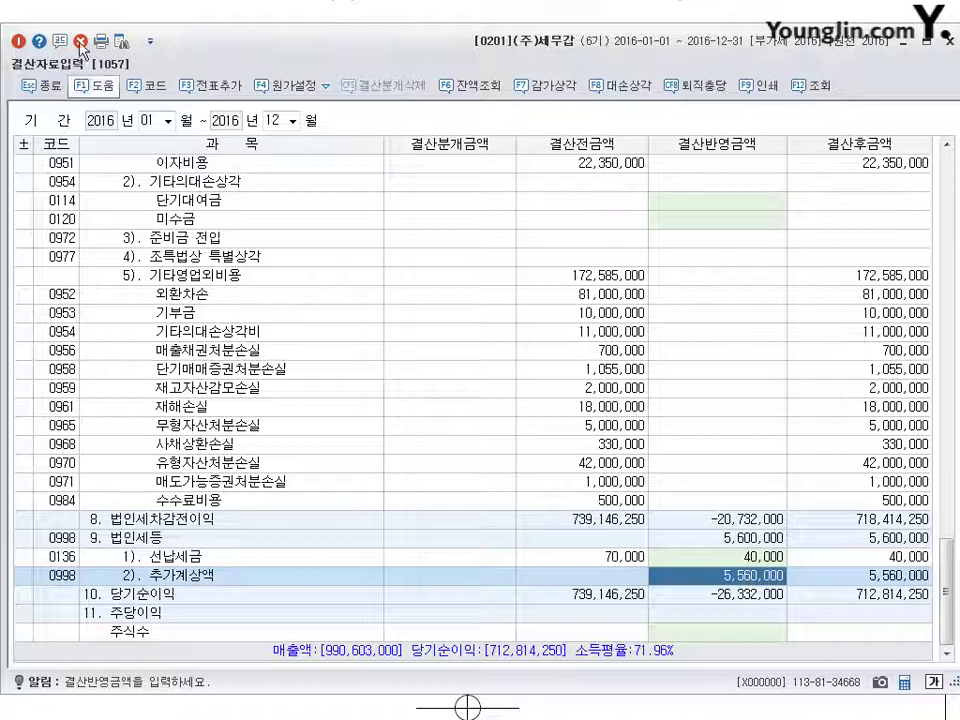
click(212, 85)
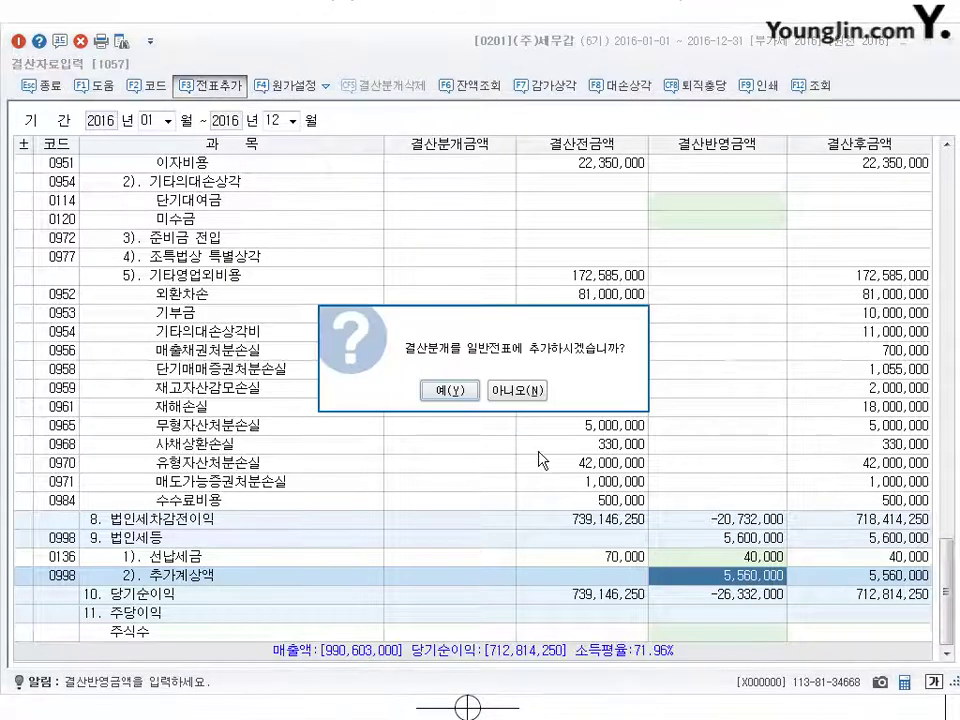
key(Return)
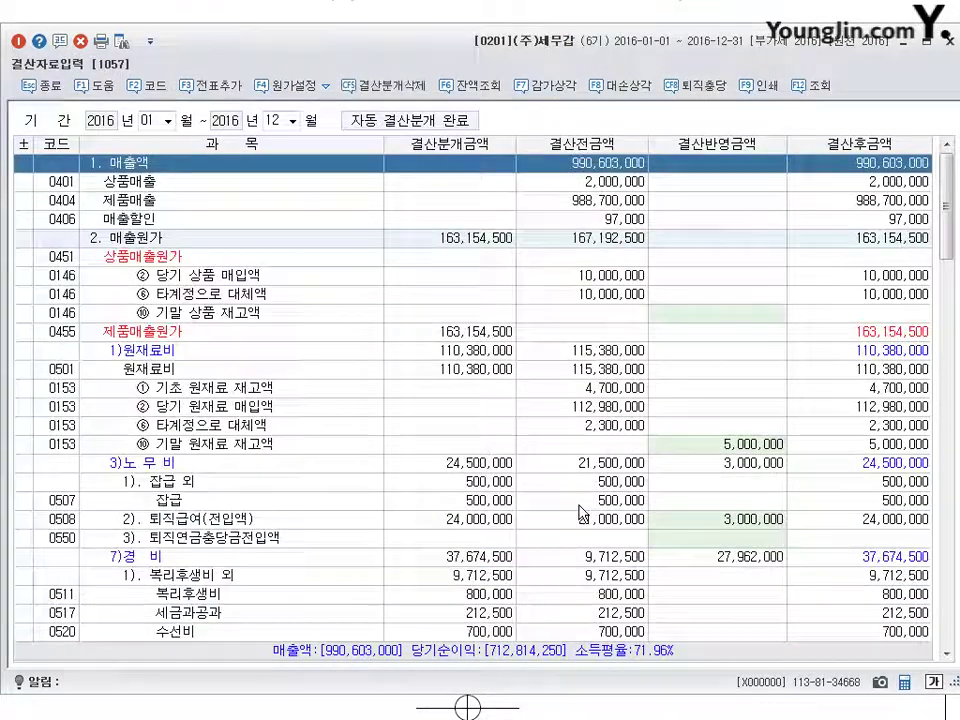